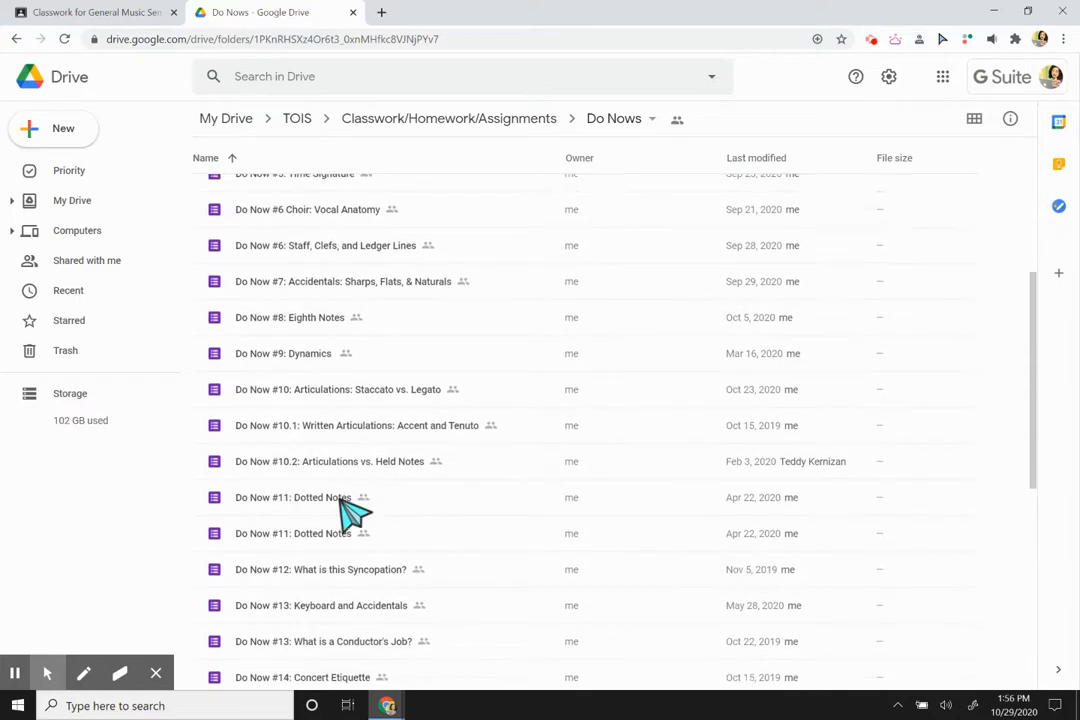
Create a new blank Google Form in the shared Do Nows folder
{"action": "scroll", "coordinate": [352, 513], "scroll_direction": "down", "scroll_amount": 1}
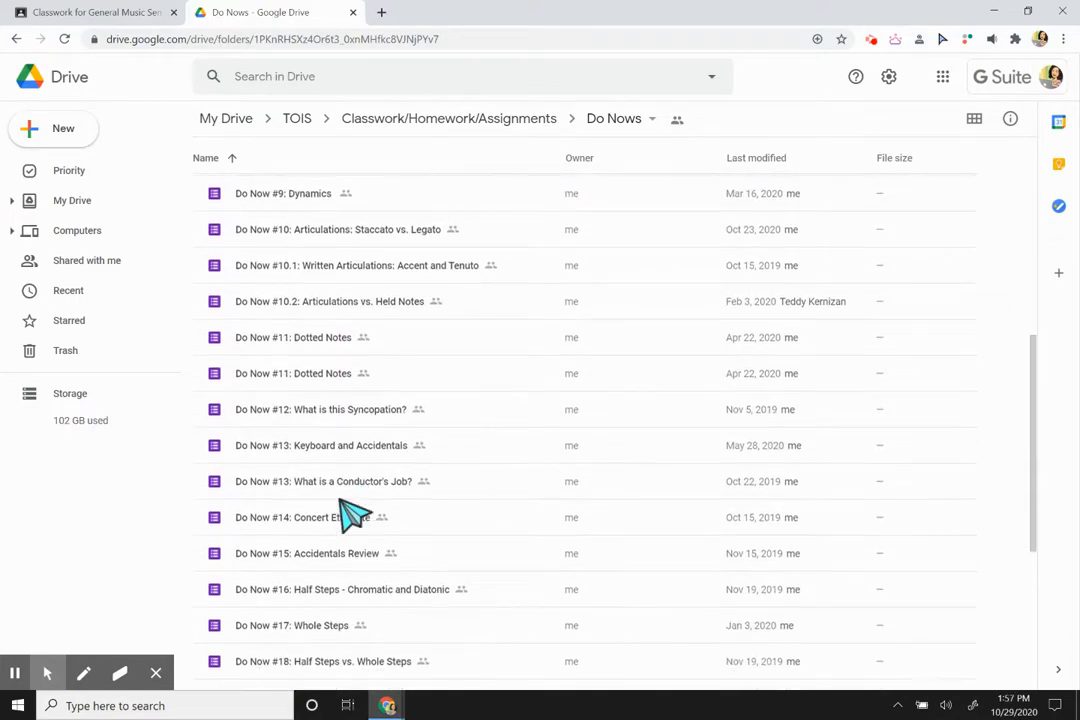
{"action": "scroll", "coordinate": [352, 513], "scroll_direction": "up", "scroll_amount": 5}
{"action": "scroll", "coordinate": [352, 513], "scroll_direction": "up", "scroll_amount": 2}
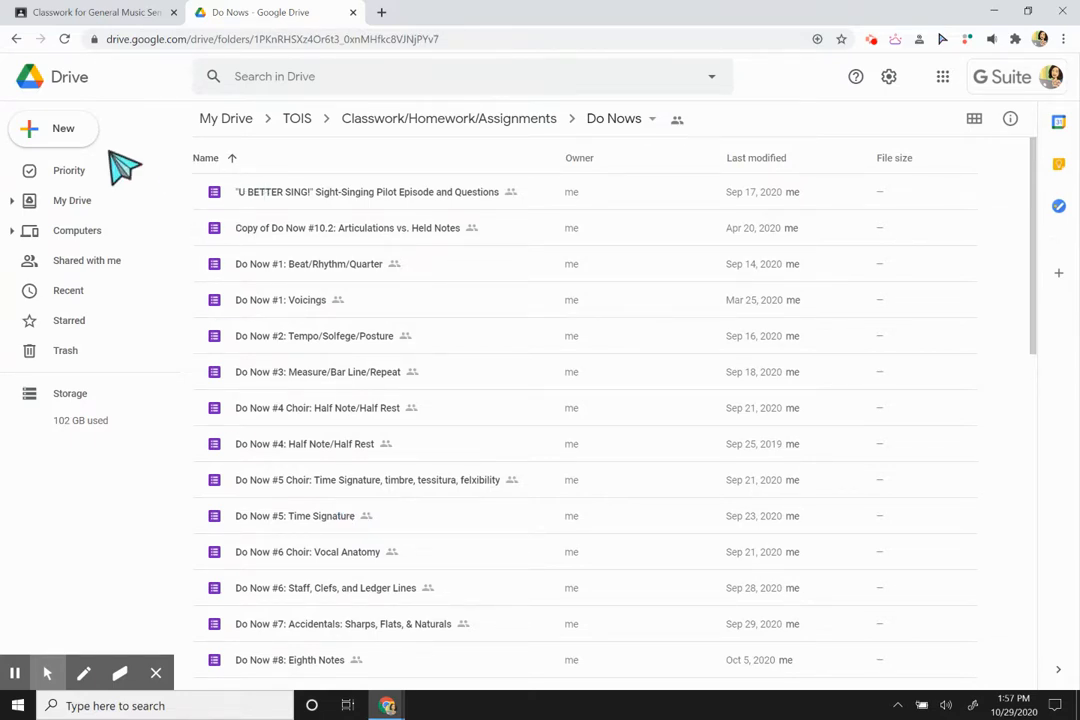
{"action": "left_click", "coordinate": [64, 136]}
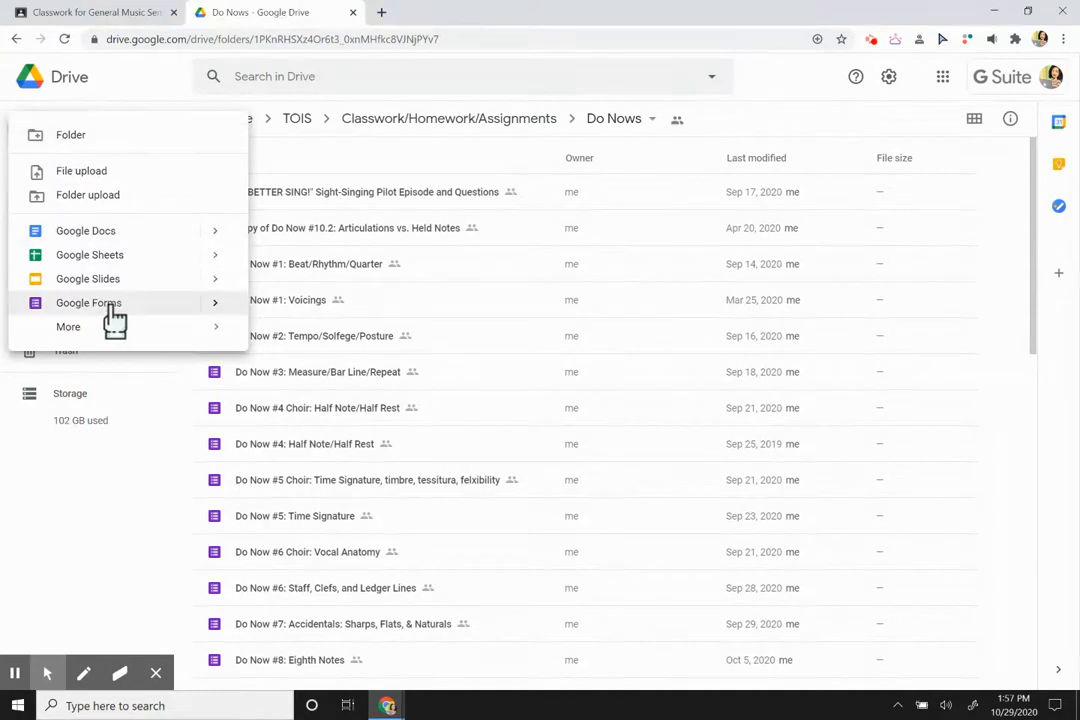
{"action": "left_click", "coordinate": [112, 308]}
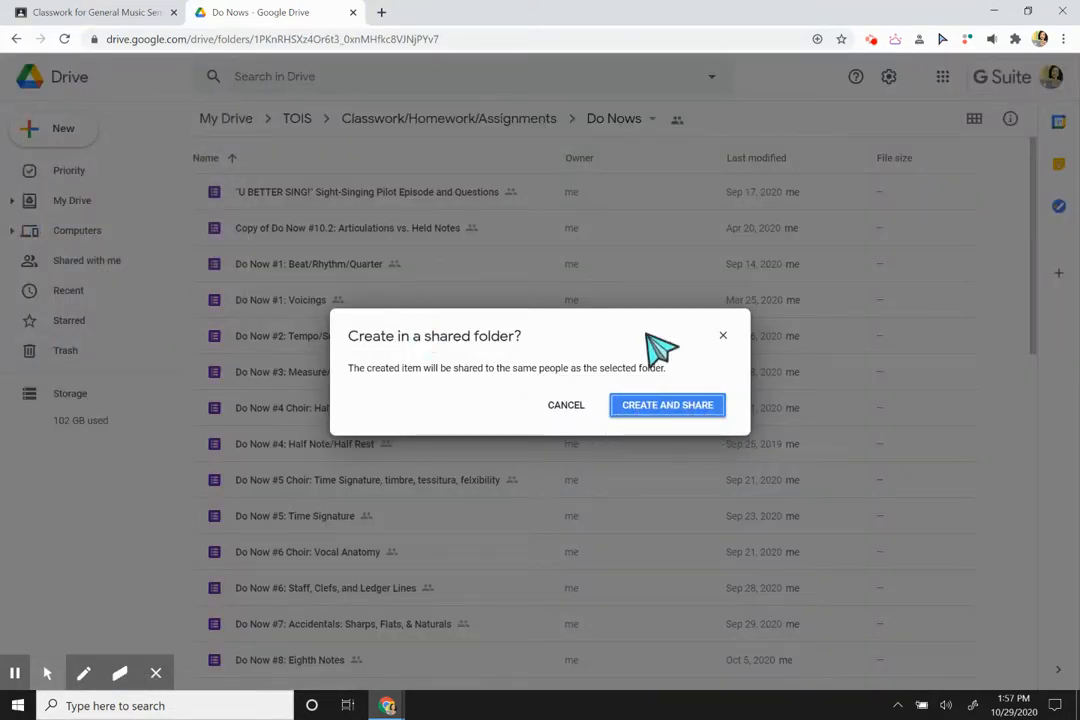
{"action": "left_click", "coordinate": [697, 408]}
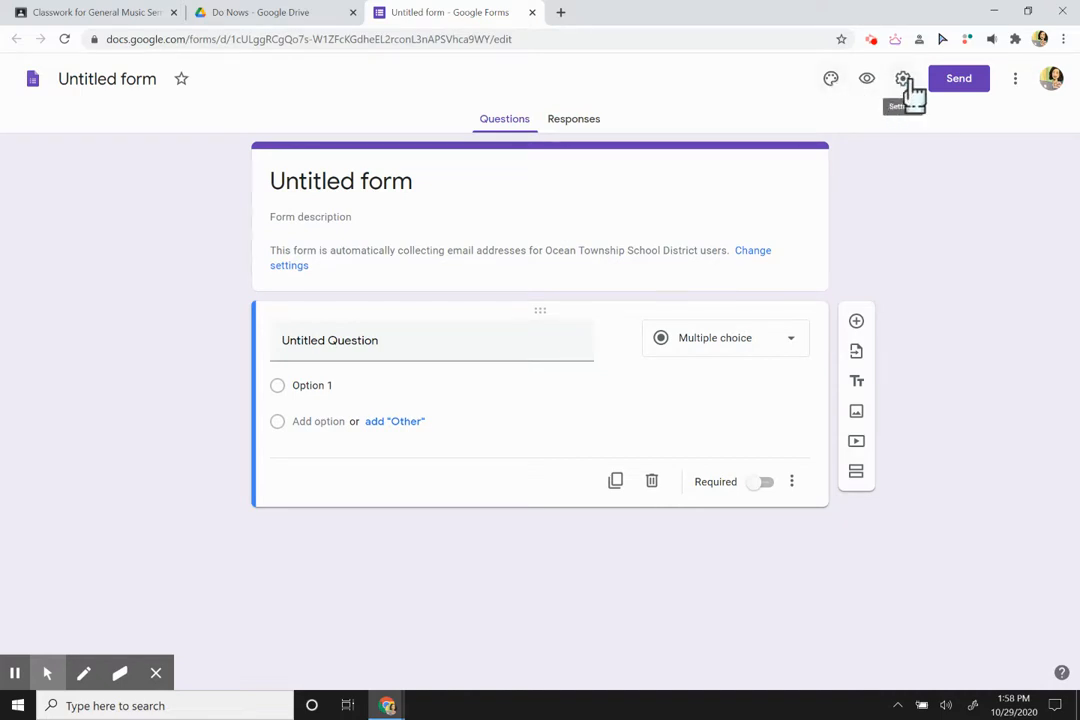
Set the form's theme color to blue and browse the Just kids and Night out header images
{"action": "left_click", "coordinate": [831, 82]}
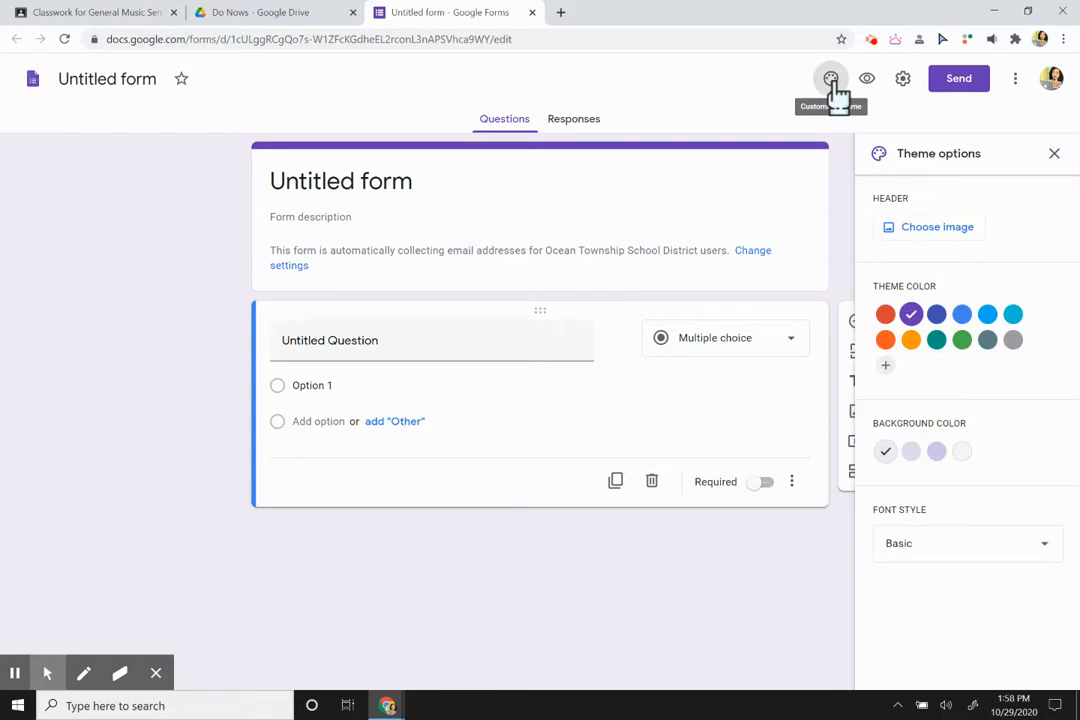
{"action": "left_click", "coordinate": [962, 315]}
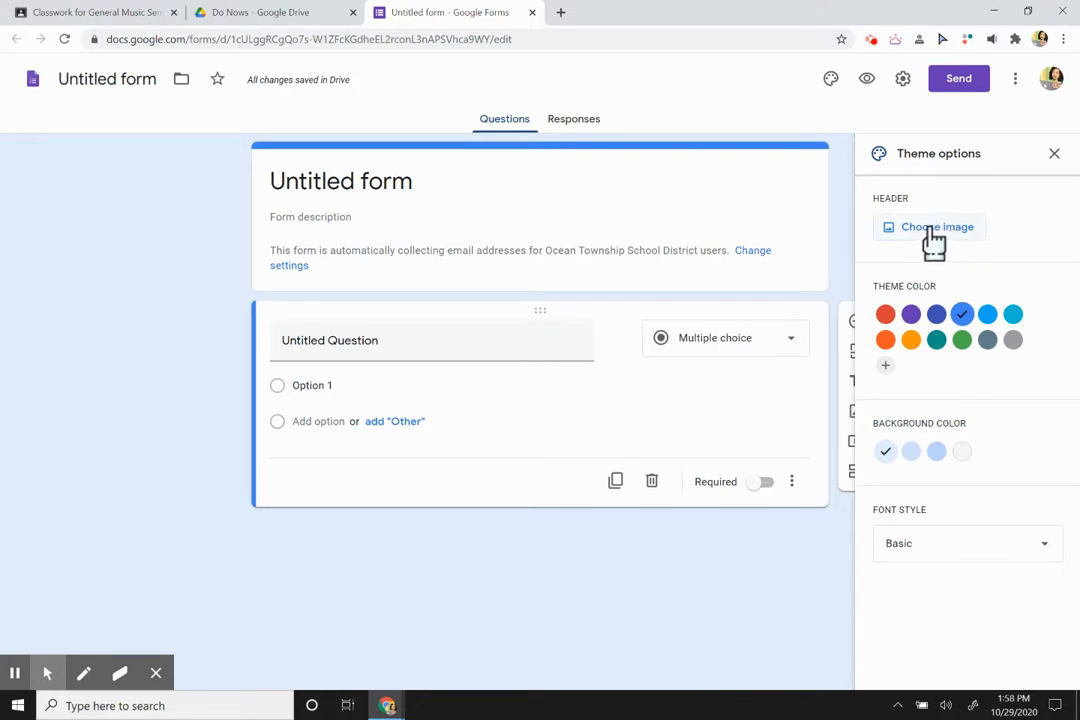
{"action": "left_click", "coordinate": [958, 236]}
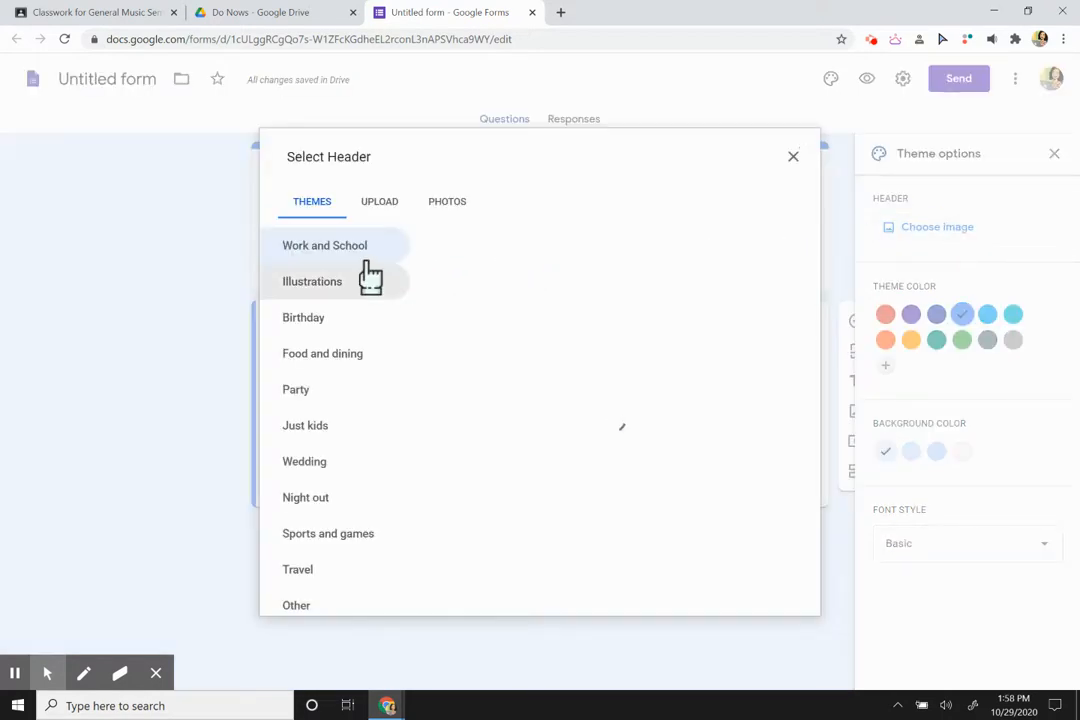
{"action": "left_click", "coordinate": [317, 432]}
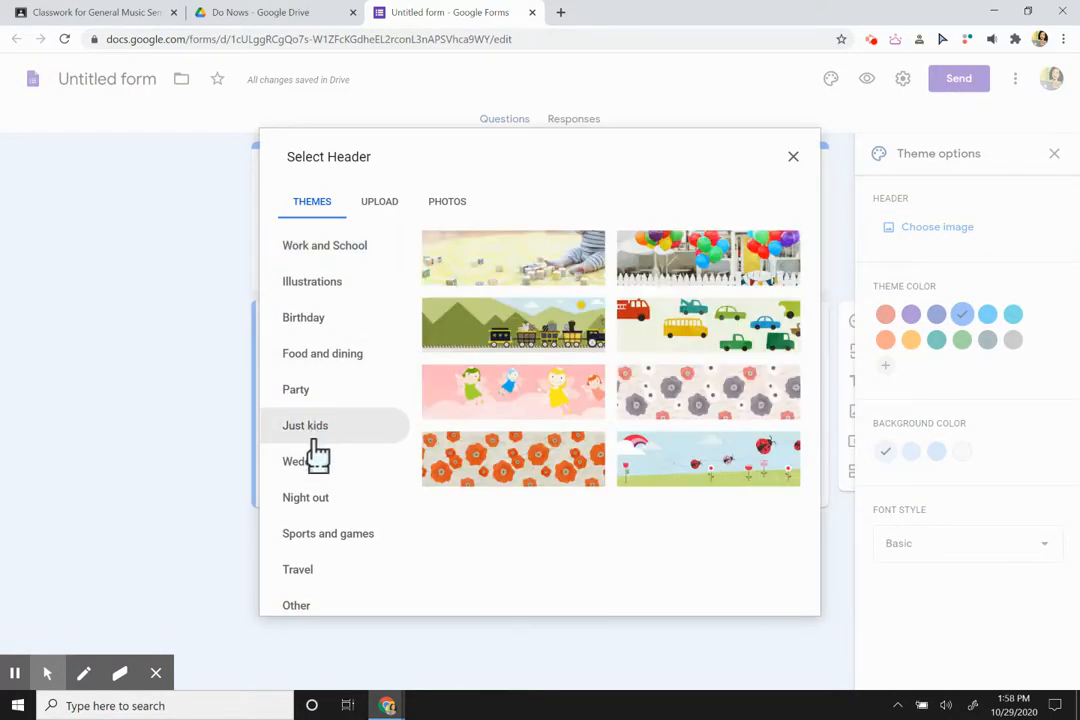
{"action": "left_click", "coordinate": [327, 515]}
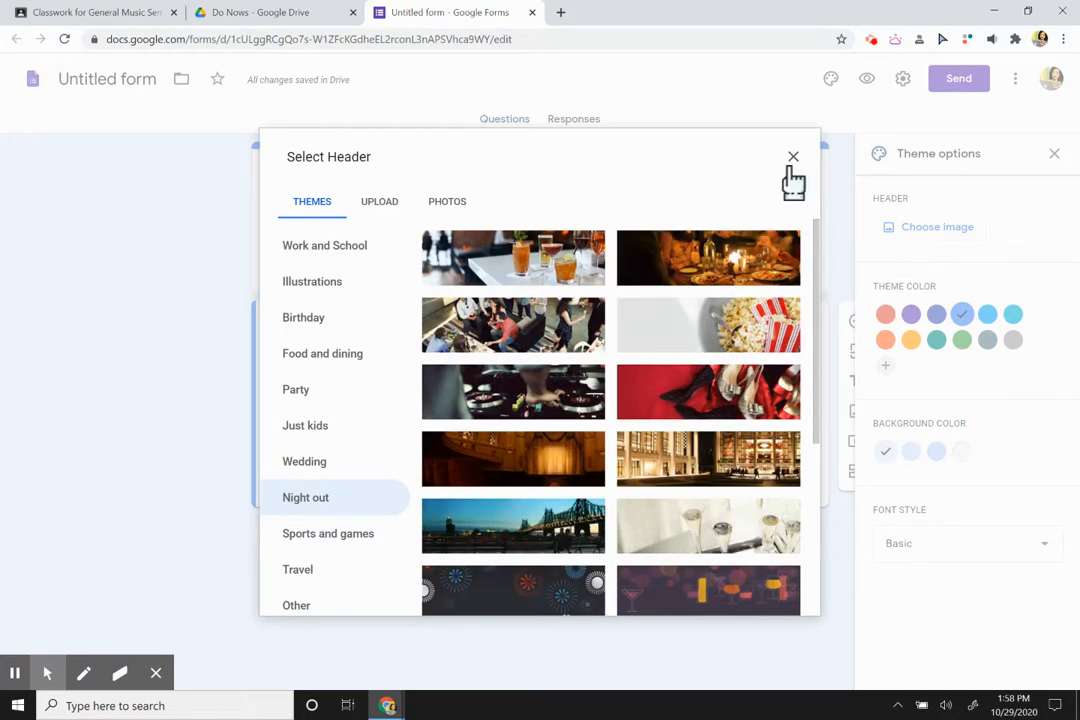
{"action": "left_click", "coordinate": [793, 157]}
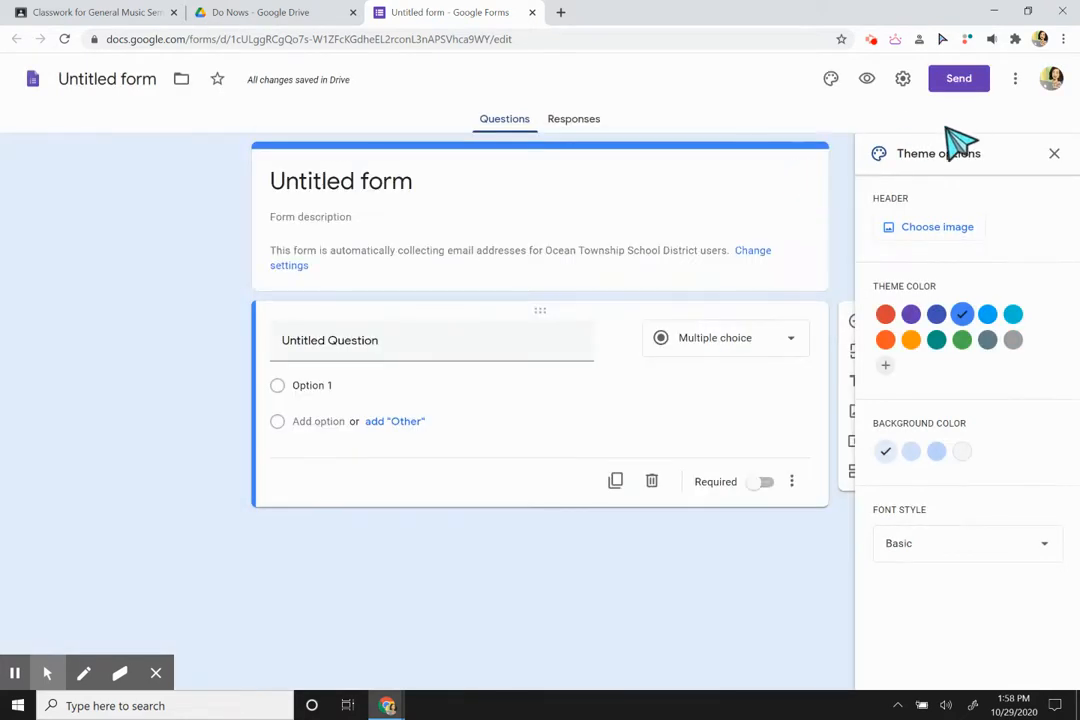
{"action": "left_click", "coordinate": [1054, 153]}
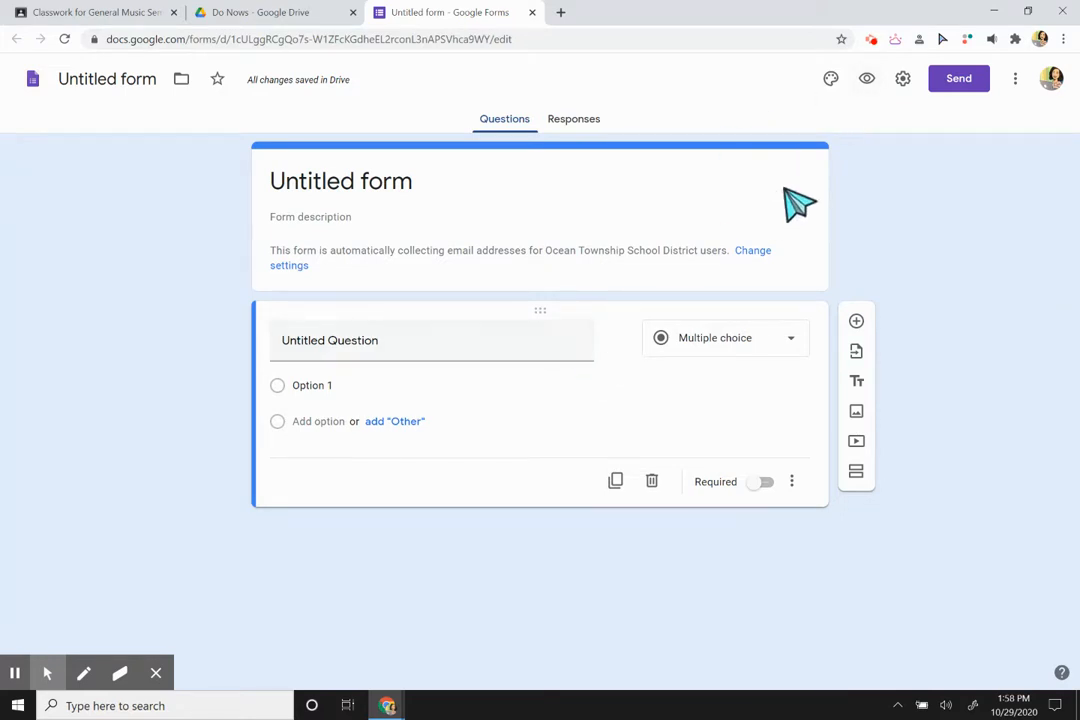
Make the form a quiz in its settings and save them
{"action": "left_click", "coordinate": [904, 82]}
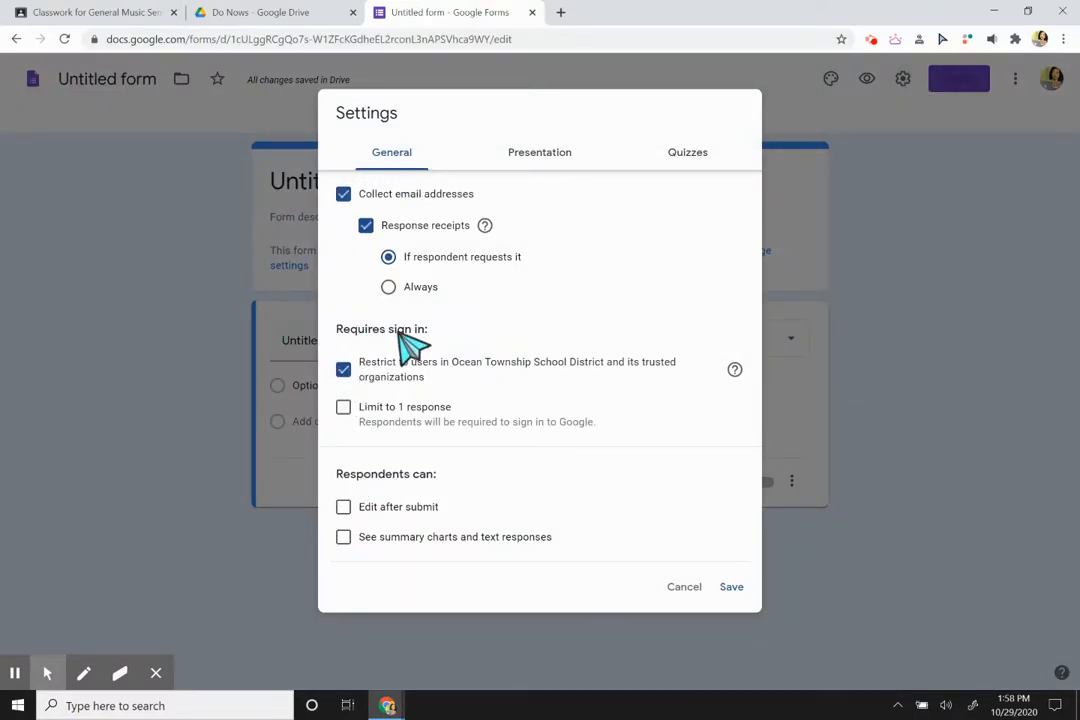
{"action": "left_click", "coordinate": [694, 160]}
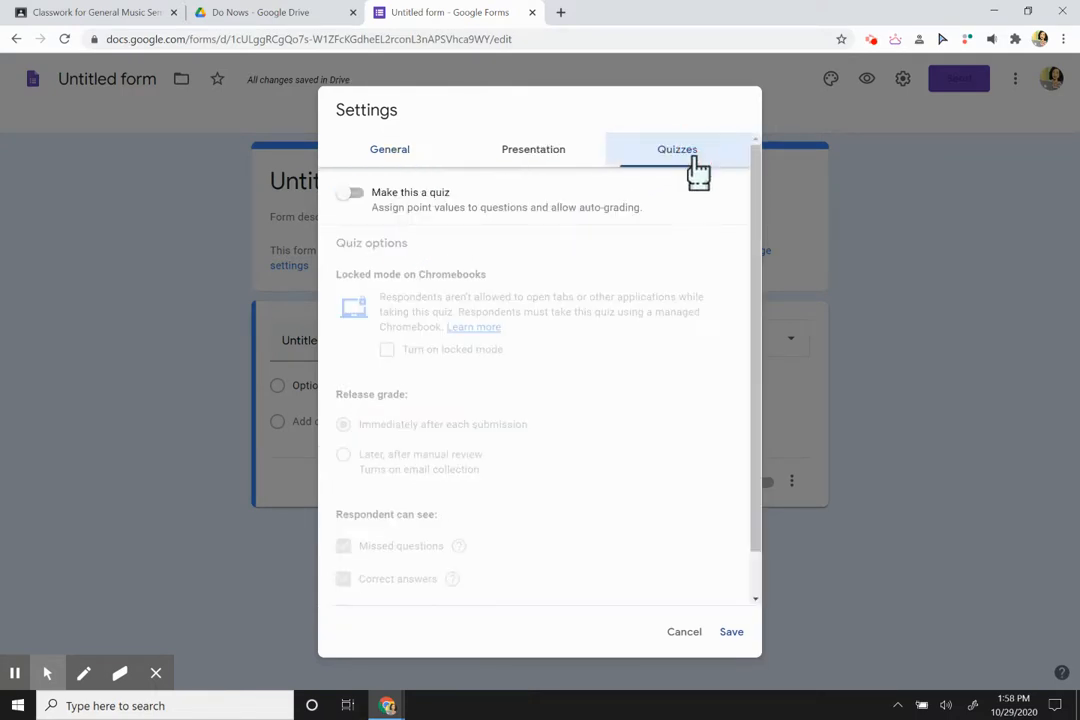
{"action": "left_click", "coordinate": [355, 193]}
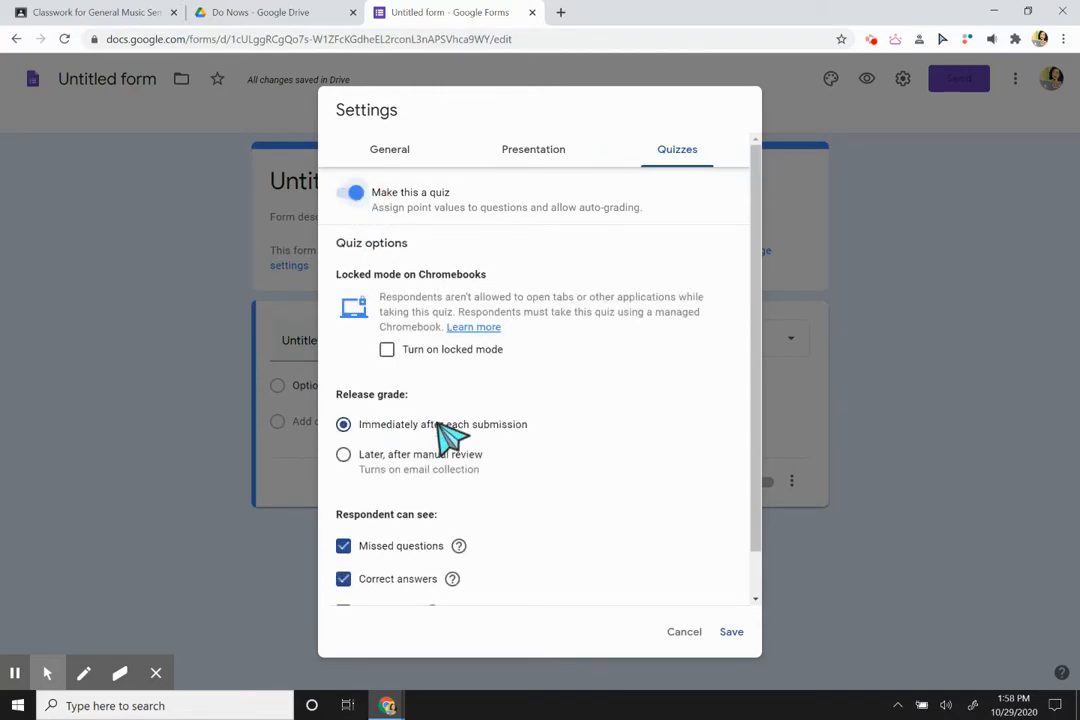
{"action": "scroll", "coordinate": [518, 491], "scroll_direction": "down", "scroll_amount": 1}
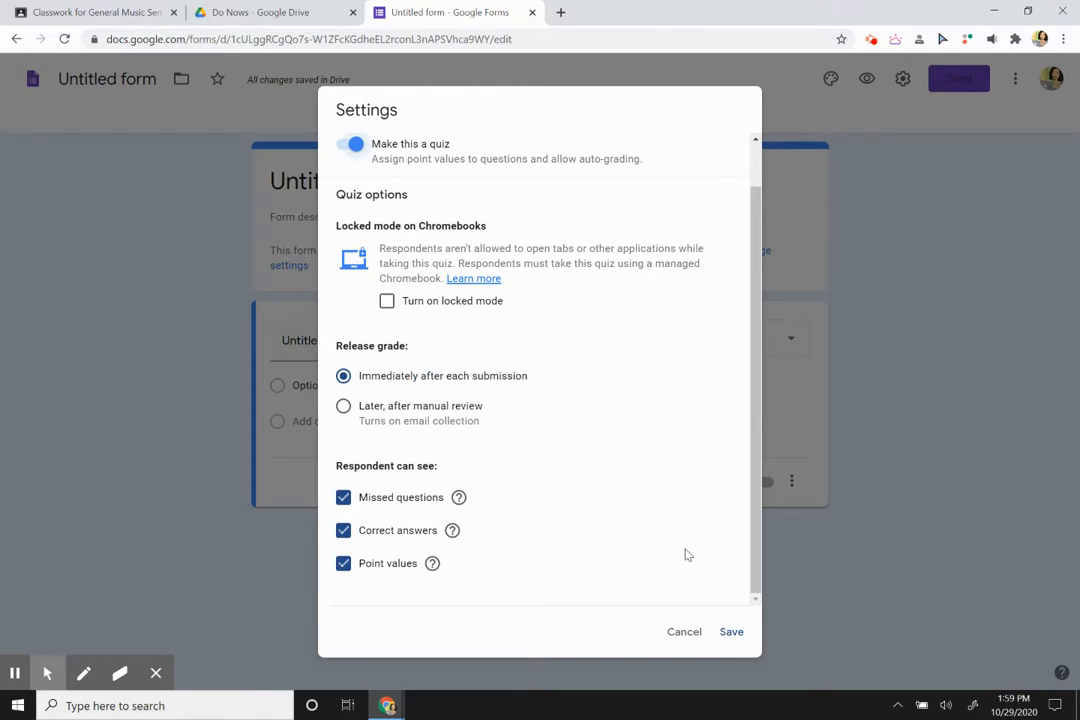
{"action": "left_click", "coordinate": [732, 634]}
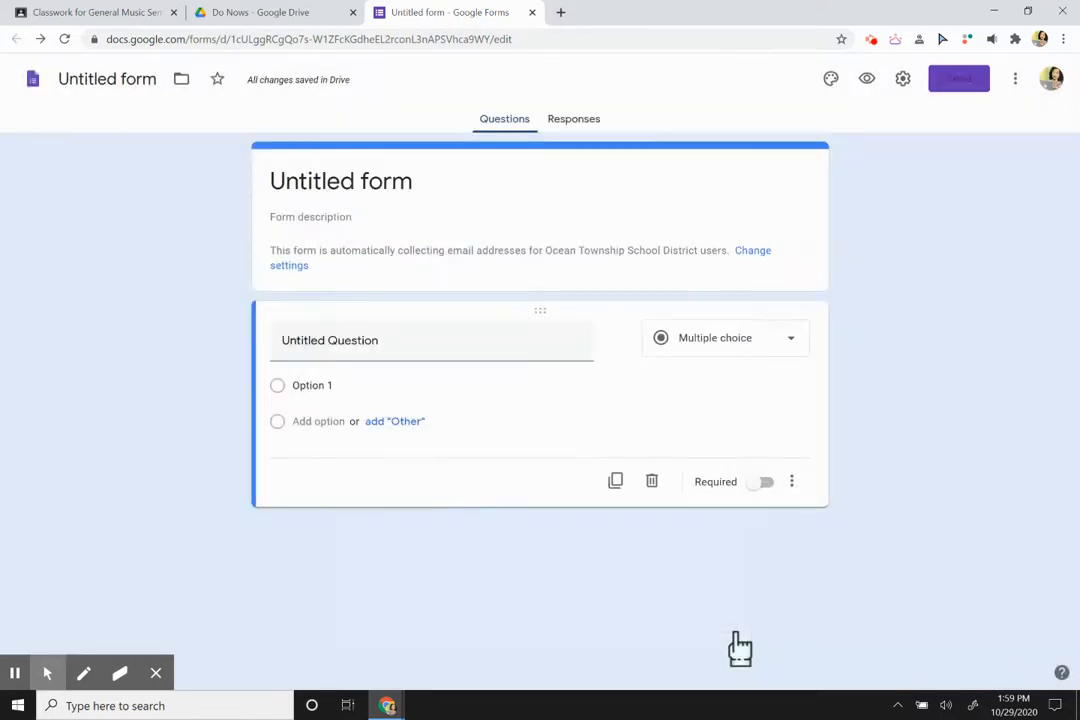
Title the form "Rhythm Tree Review" and apply the same name to the form file
{"action": "left_click", "coordinate": [388, 189]}
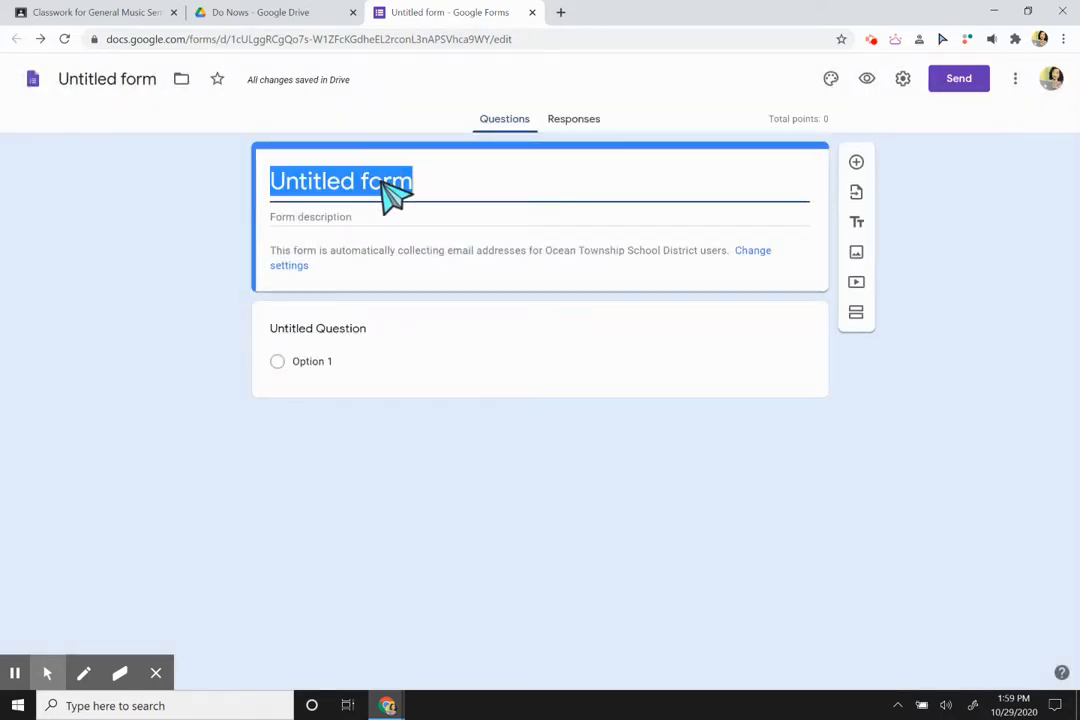
{"action": "type", "text": "Rhtyhm"}
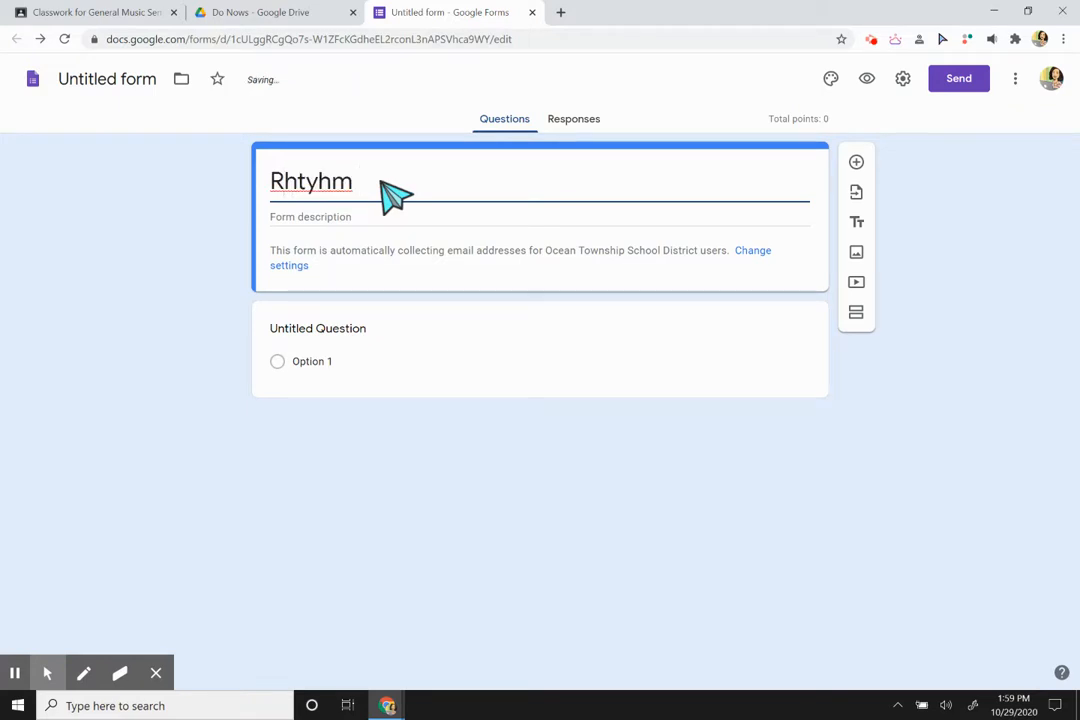
{"action": "type", "text": " Tree Review"}
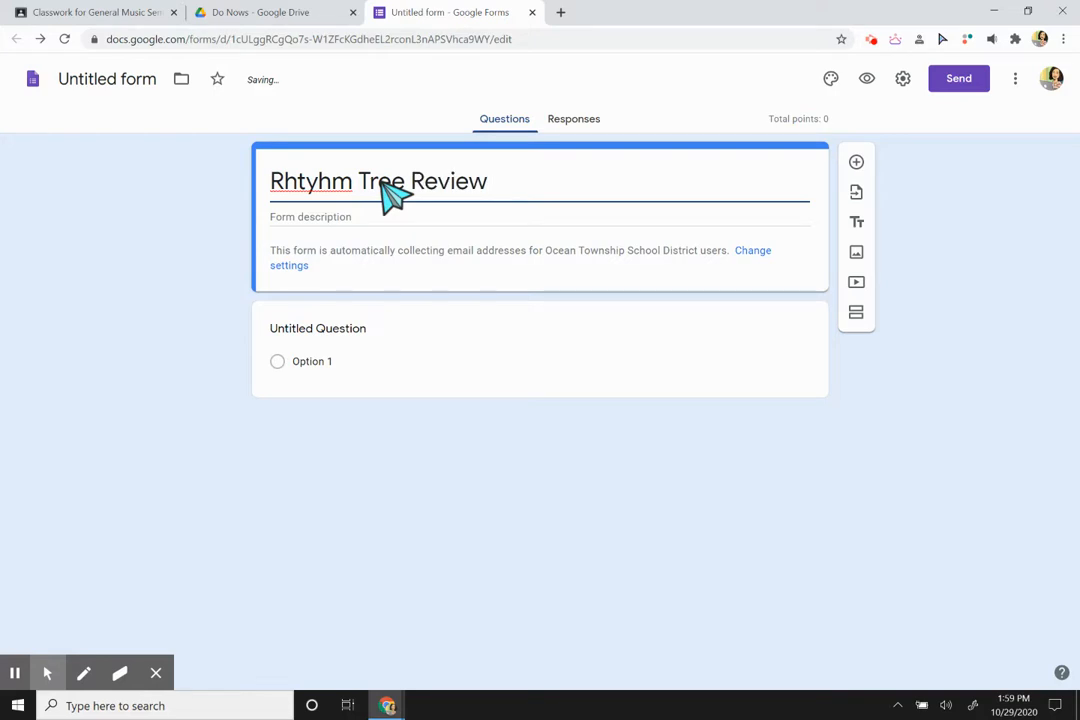
{"action": "left_click", "coordinate": [313, 185]}
{"action": "key", "text": "BackSpace"}
{"action": "key", "text": "BackSpace"}
{"action": "type", "text": "yt"}
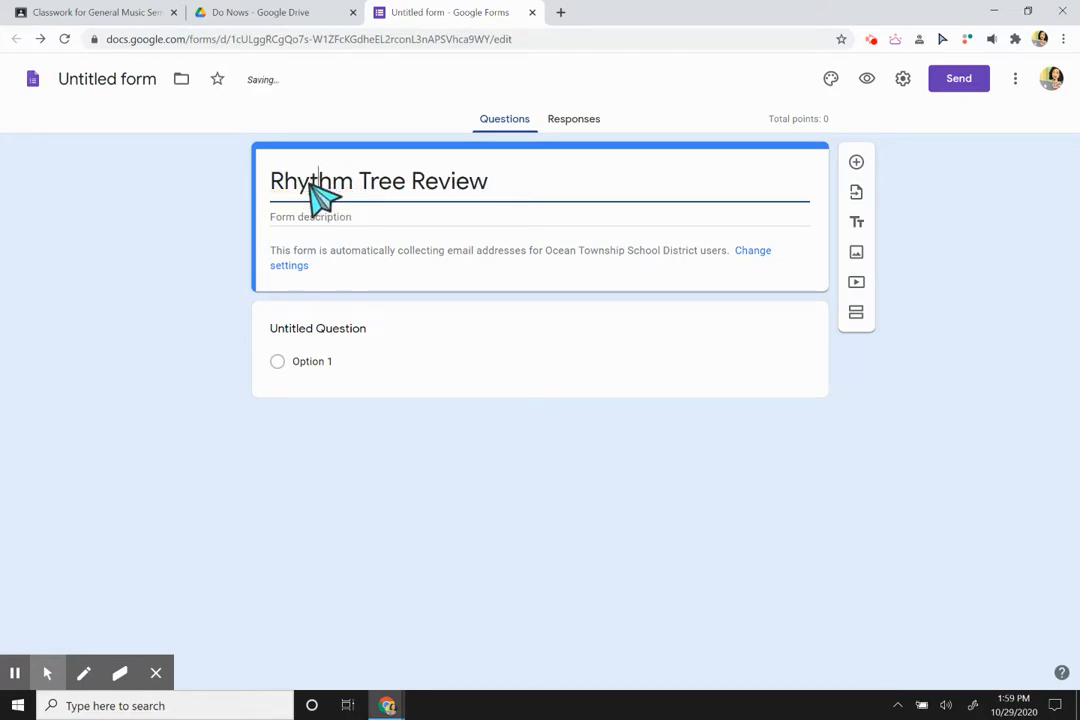
{"action": "left_click", "coordinate": [140, 86]}
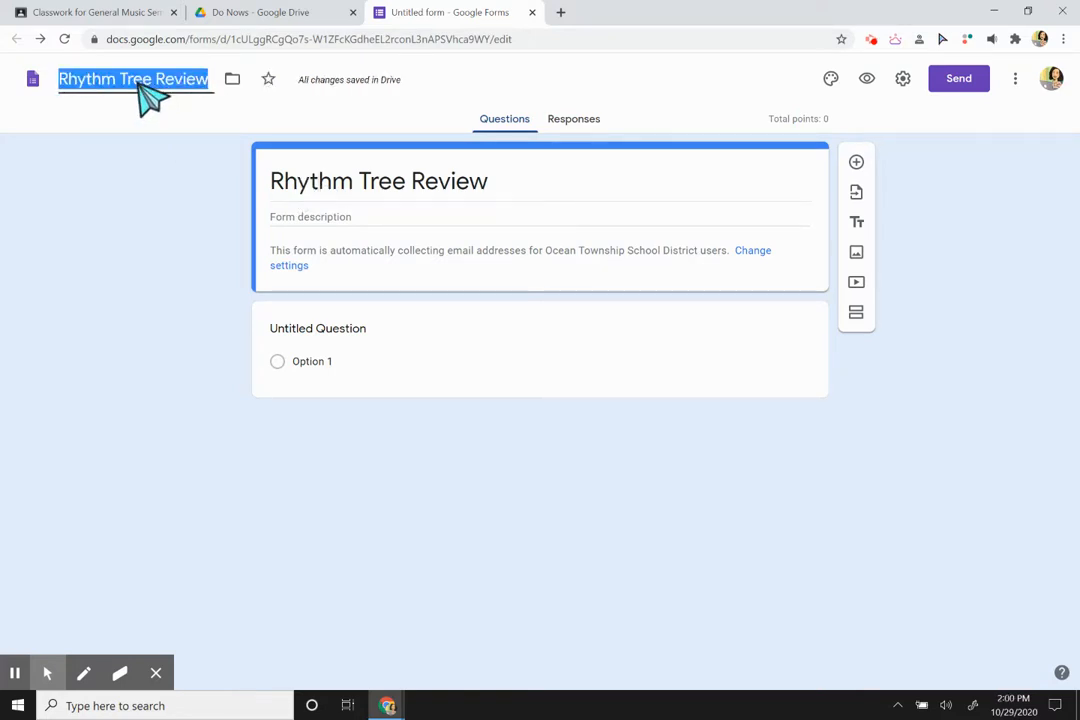
Make the first question a required short answer reading "Last Name, First Name"
{"action": "left_click", "coordinate": [362, 336]}
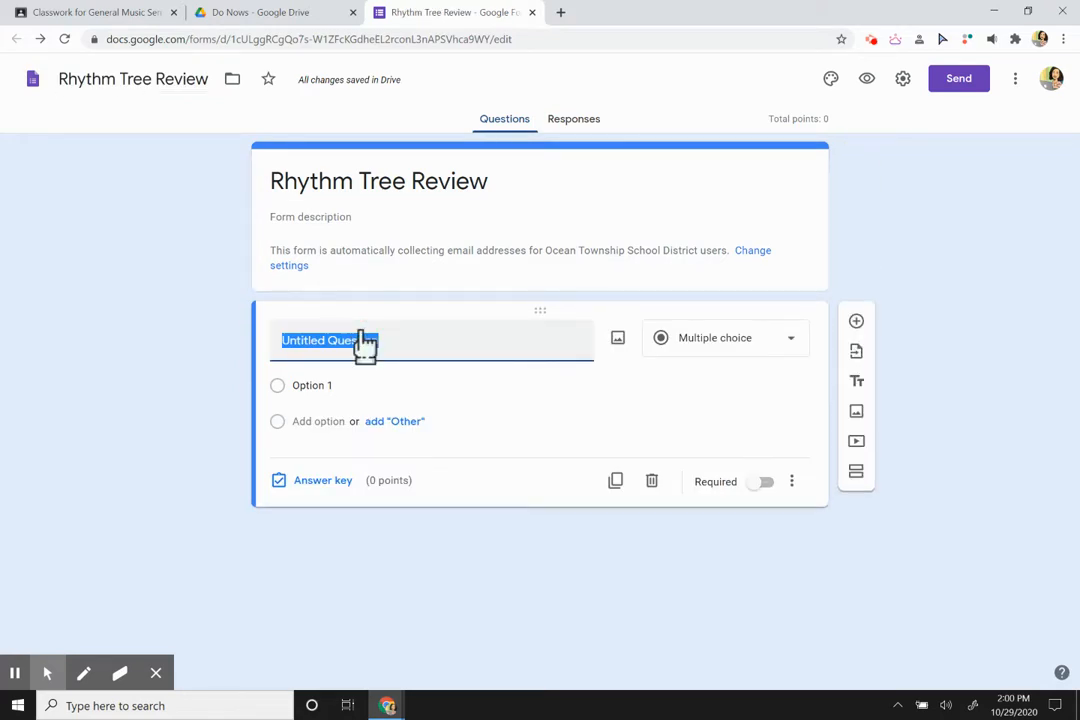
{"action": "type", "text": "Last Name, "}
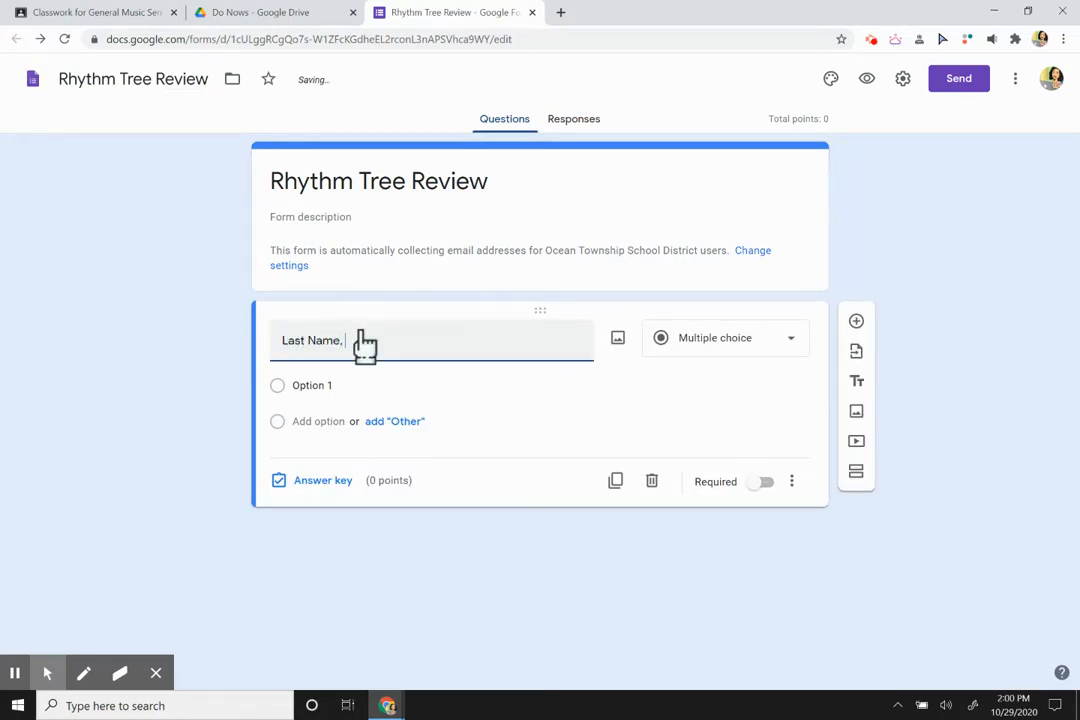
{"action": "type", "text": "First Name"}
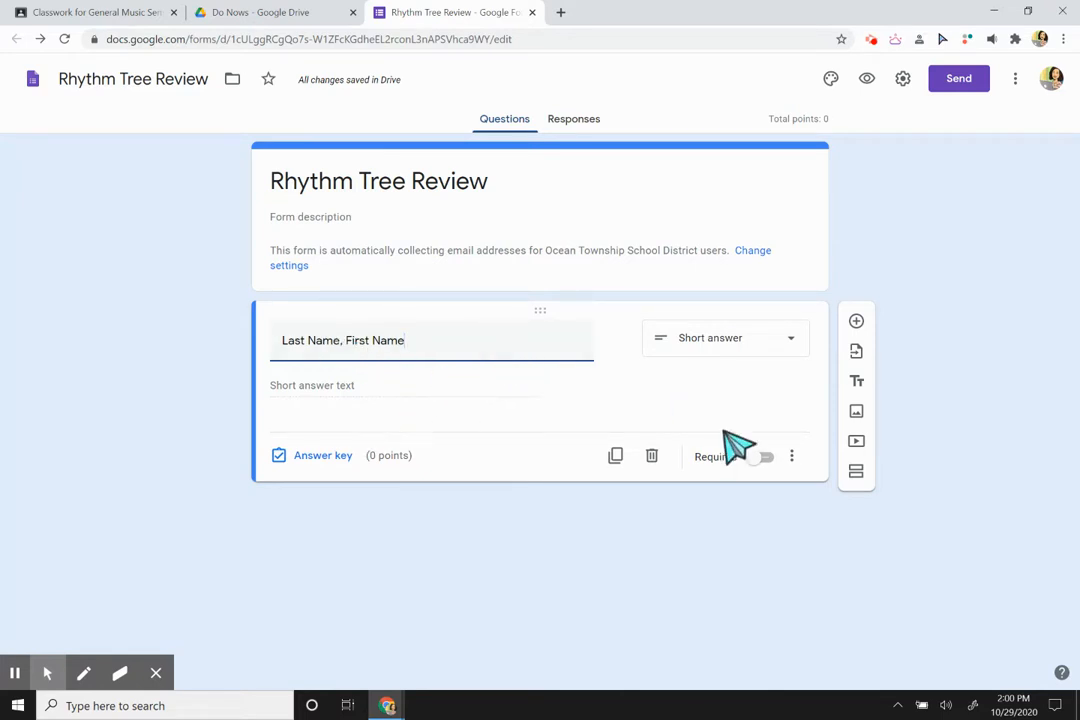
{"action": "left_click", "coordinate": [766, 458]}
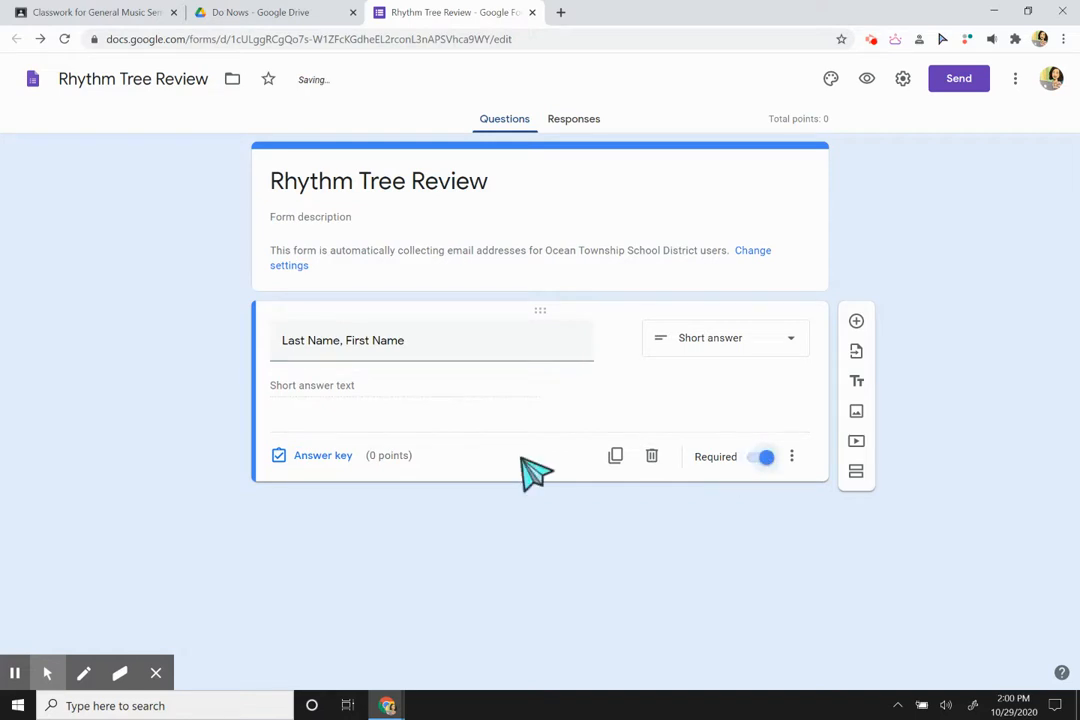
Add a second question reading "Day/Block" and set its type to Dropdown
{"action": "left_click", "coordinate": [857, 322]}
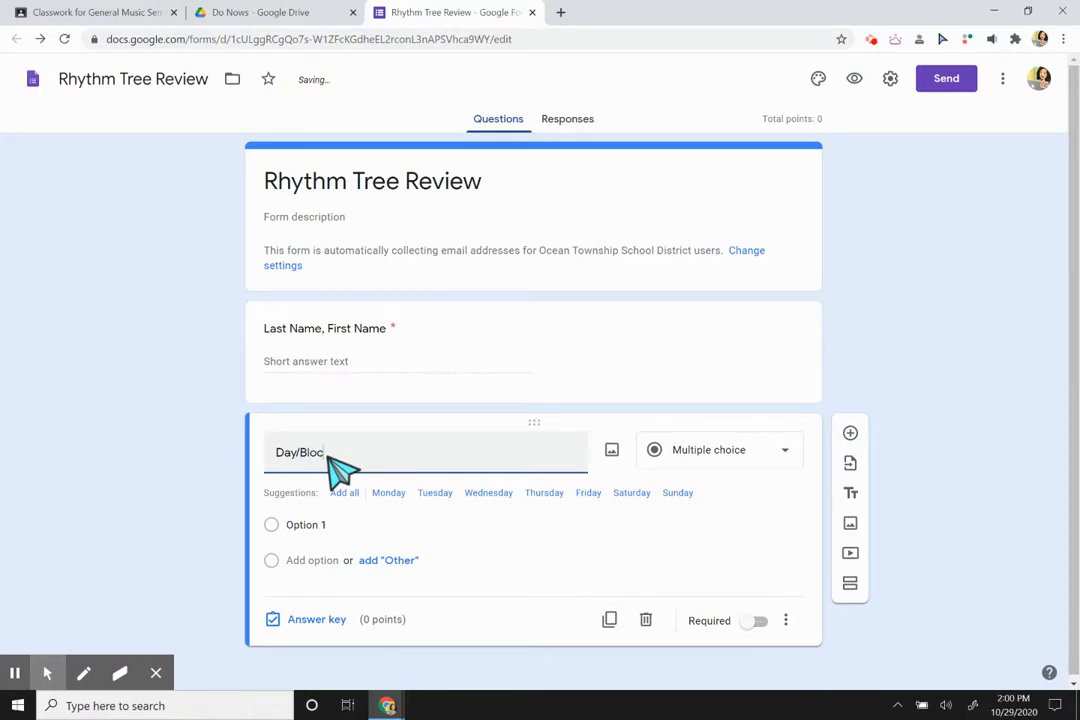
{"action": "type", "text": "k"}
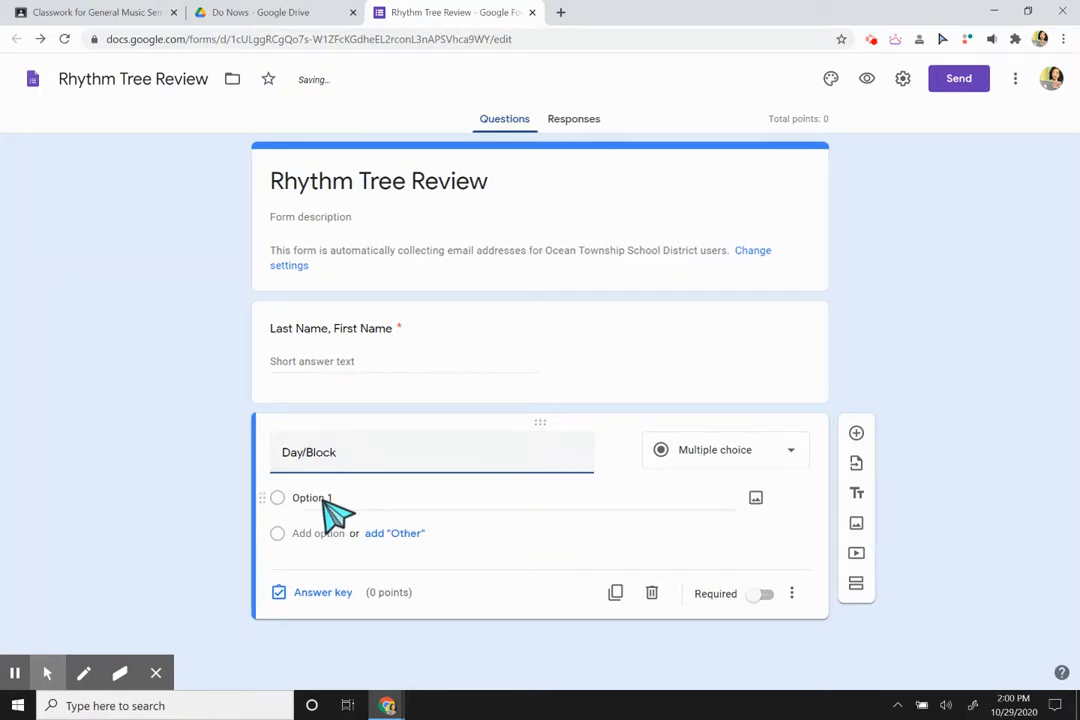
{"action": "left_click", "coordinate": [325, 500]}
{"action": "left_click", "coordinate": [684, 450]}
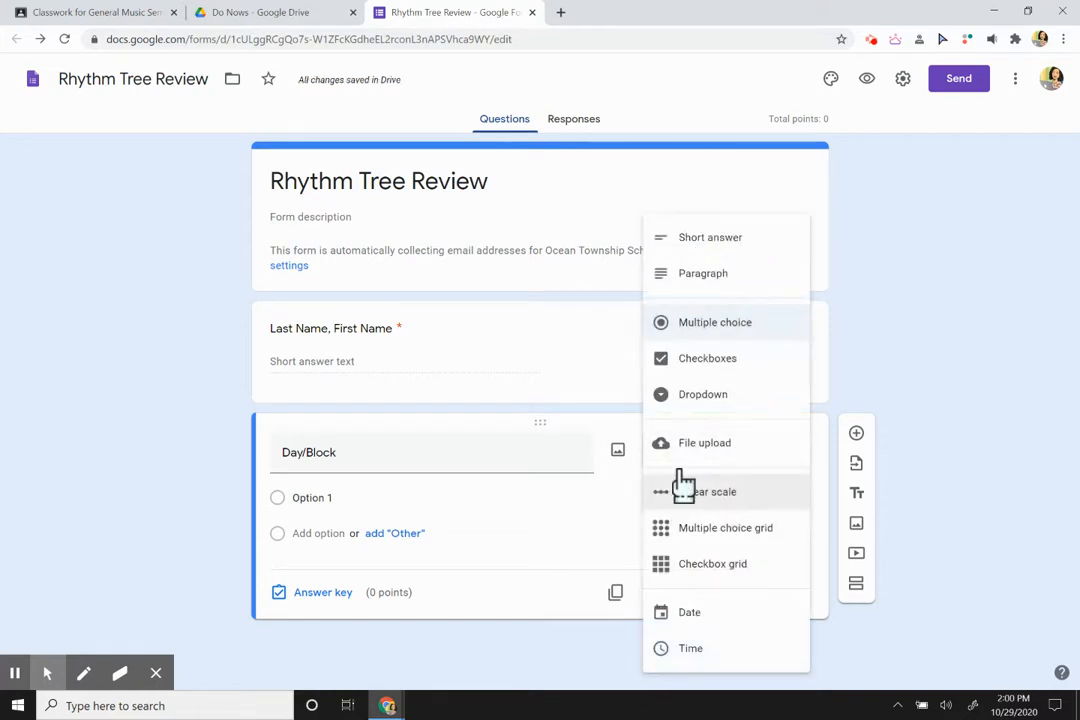
{"action": "left_click", "coordinate": [712, 394]}
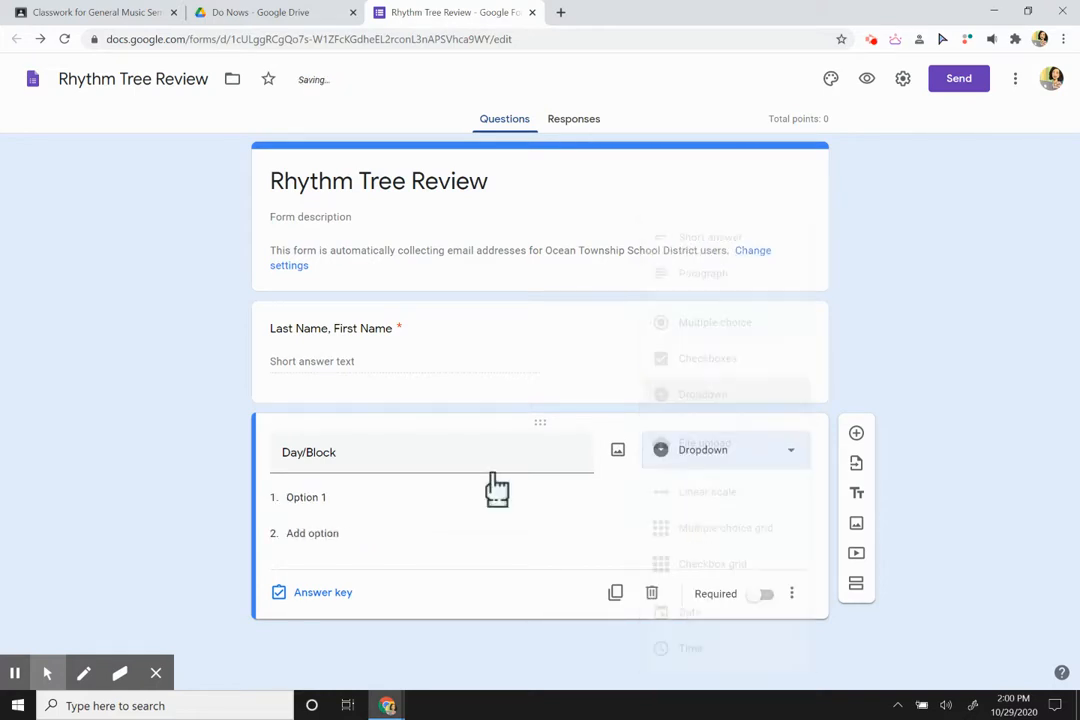
Enter R1, R2, R3 and R4 as the answer options of the Day/Block question
{"action": "left_click", "coordinate": [366, 504]}
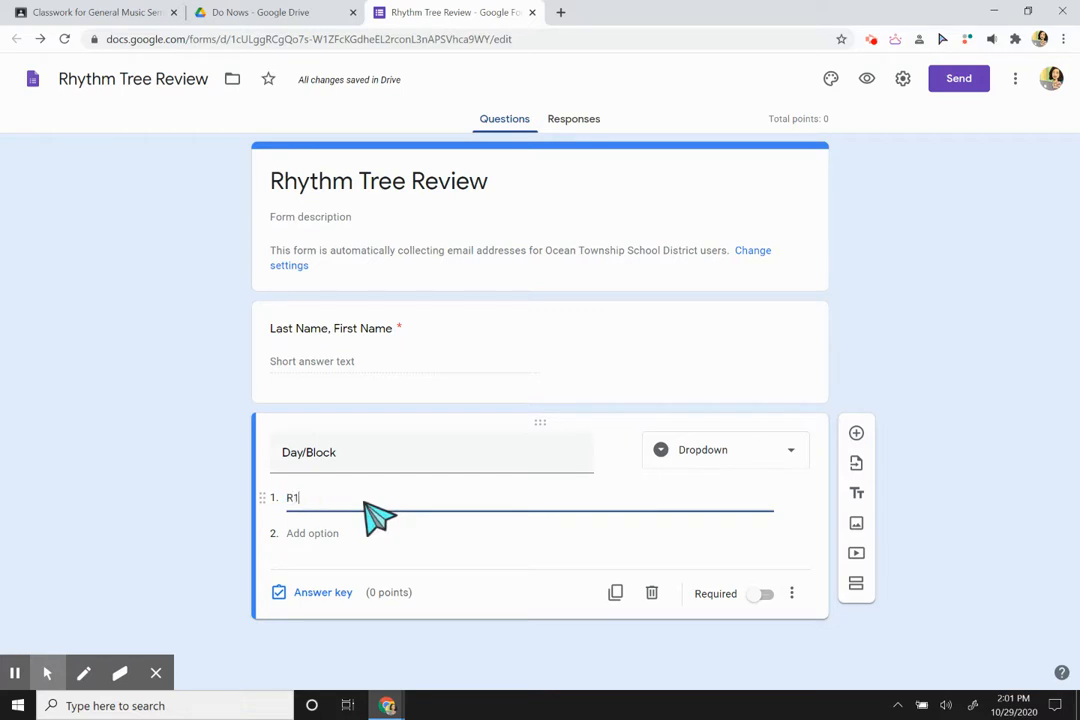
{"action": "type", "text": "R1"}
{"action": "key", "text": "Return"}
{"action": "type", "text": "R2"}
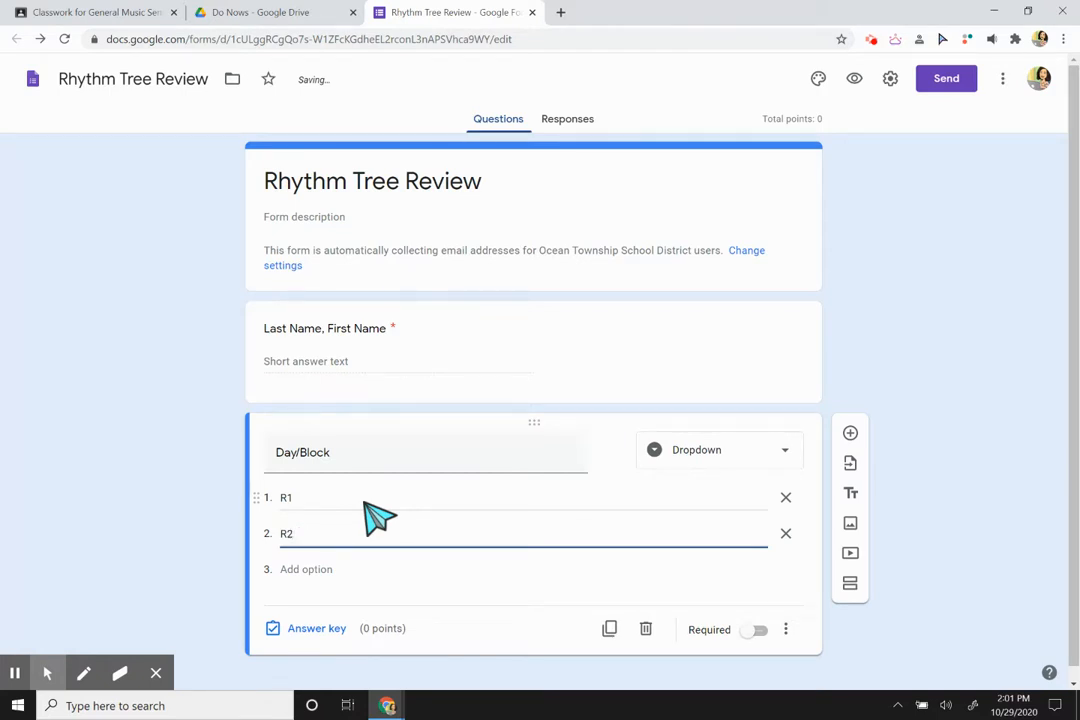
{"action": "key", "text": "Tab"}
{"action": "key", "text": "Tab"}
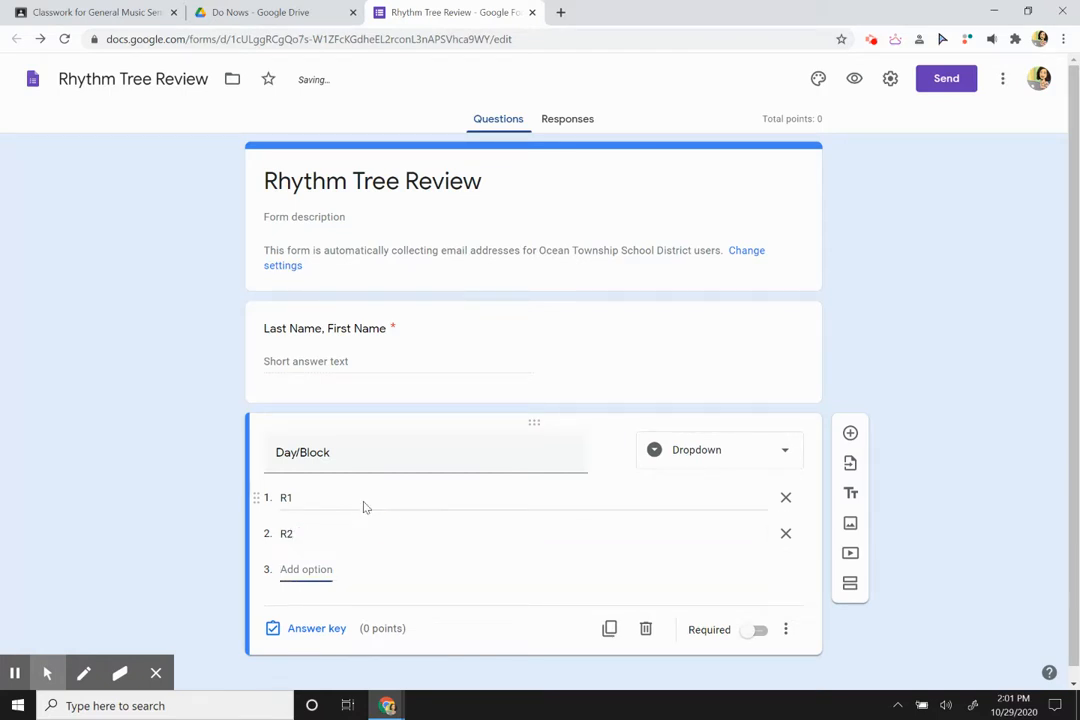
{"action": "type", "text": "r2"}
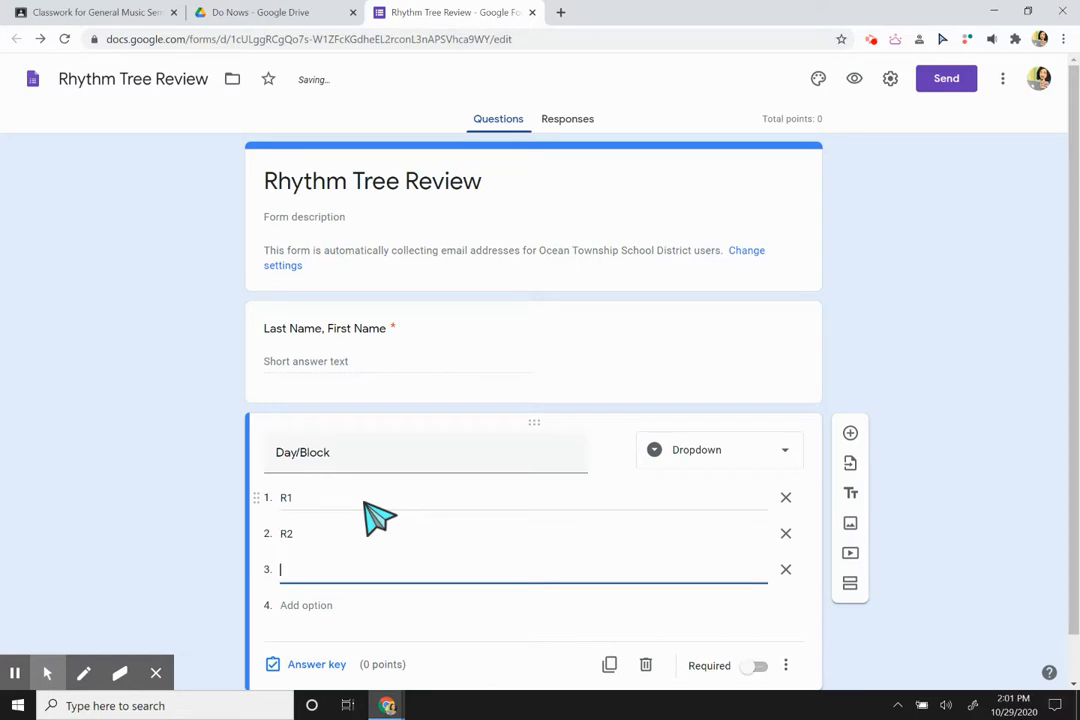
{"action": "type", "text": "R3"}
{"action": "key", "text": "Tab"}
{"action": "key", "text": "Tab"}
{"action": "type", "text": "R4"}
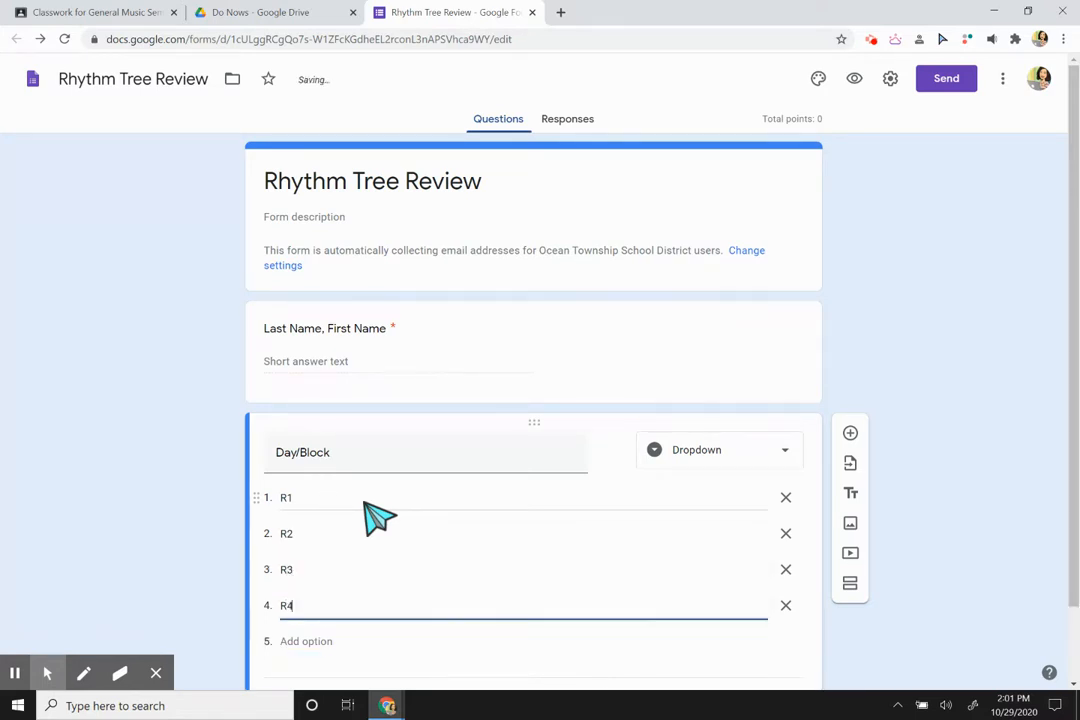
Add W1, W2, W3 and W4 as further answer options of the Day/Block question and make it required
{"action": "key", "text": "Tab"}
{"action": "key", "text": "Tab"}
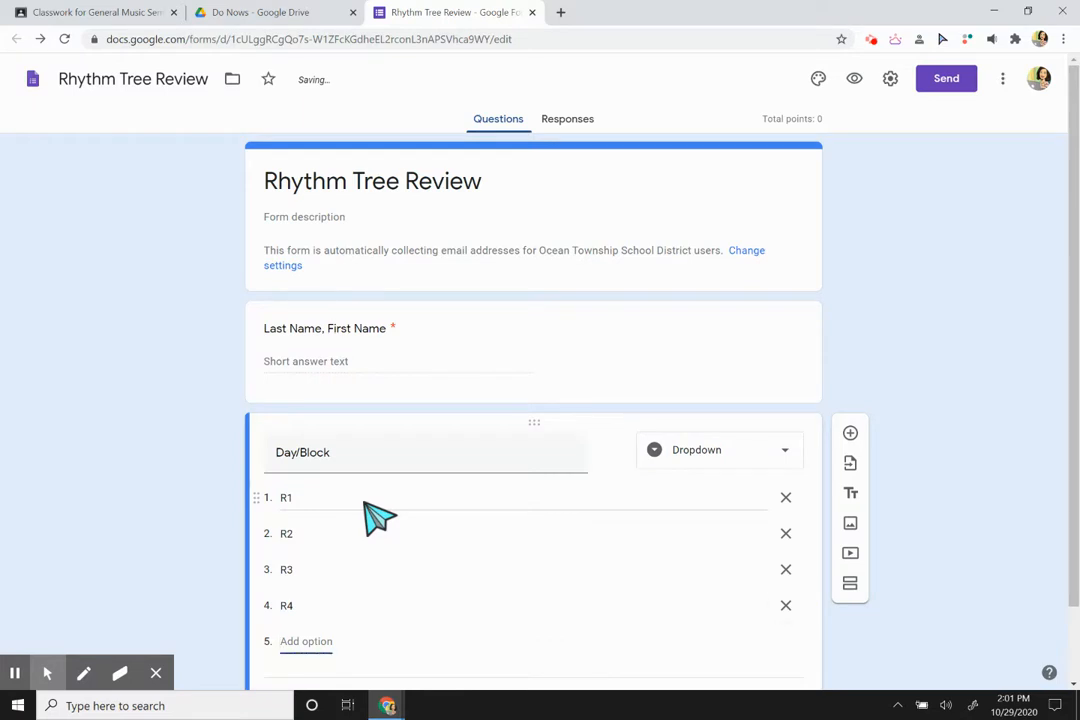
{"action": "type", "text": "W1"}
{"action": "key", "text": "Tab"}
{"action": "key", "text": "Tab"}
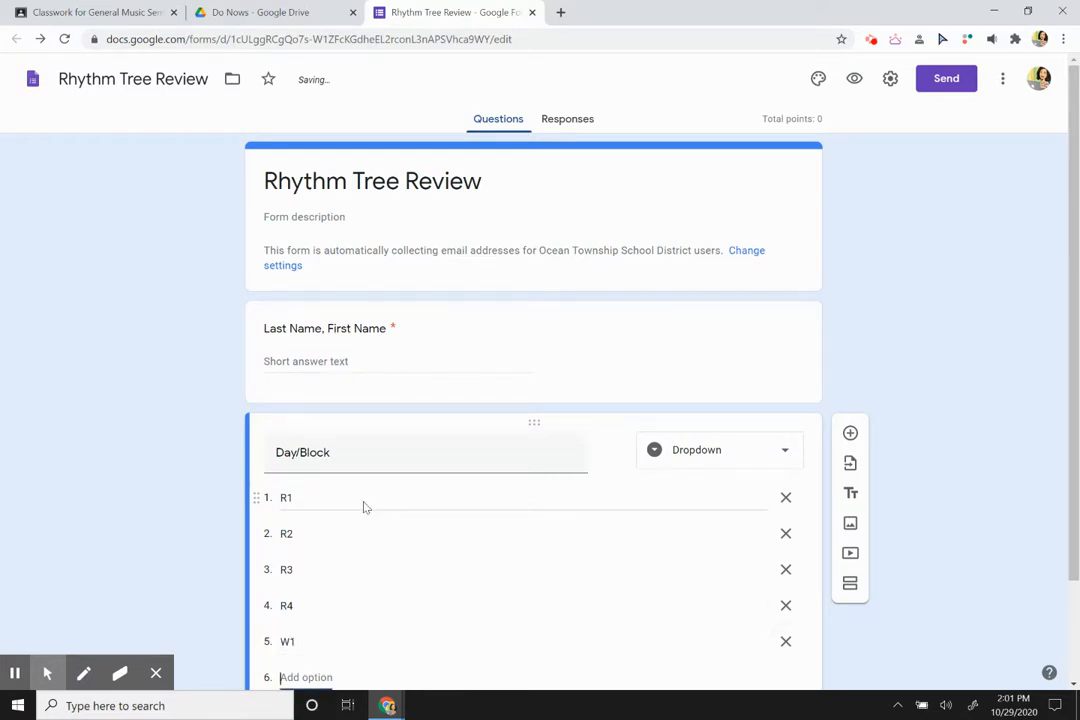
{"action": "type", "text": "W2"}
{"action": "key", "text": "Tab"}
{"action": "key", "text": "Tab"}
{"action": "type", "text": "W3"}
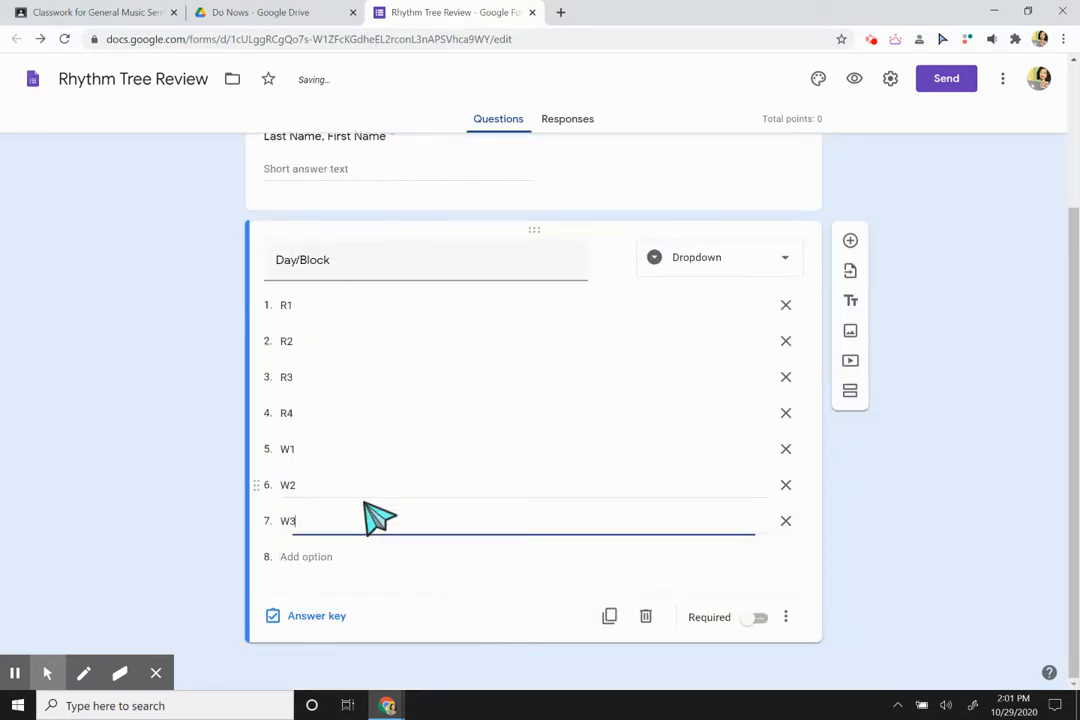
{"action": "key", "text": "Tab"}
{"action": "key", "text": "Tab"}
{"action": "type", "text": "W4"}
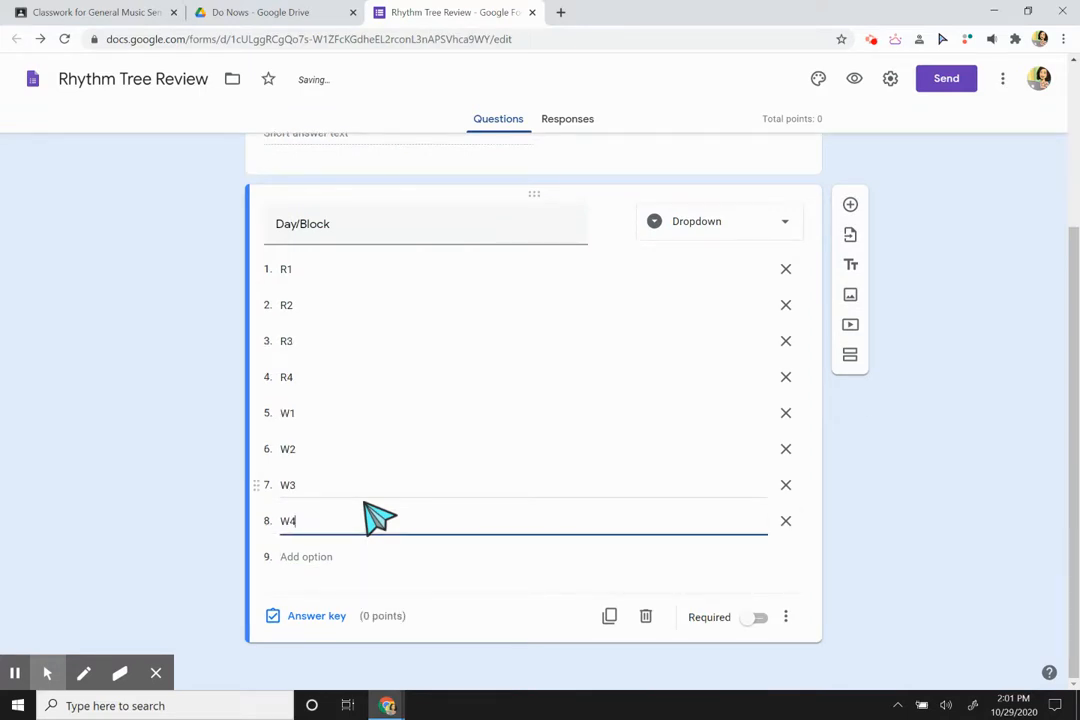
{"action": "left_click", "coordinate": [759, 618]}
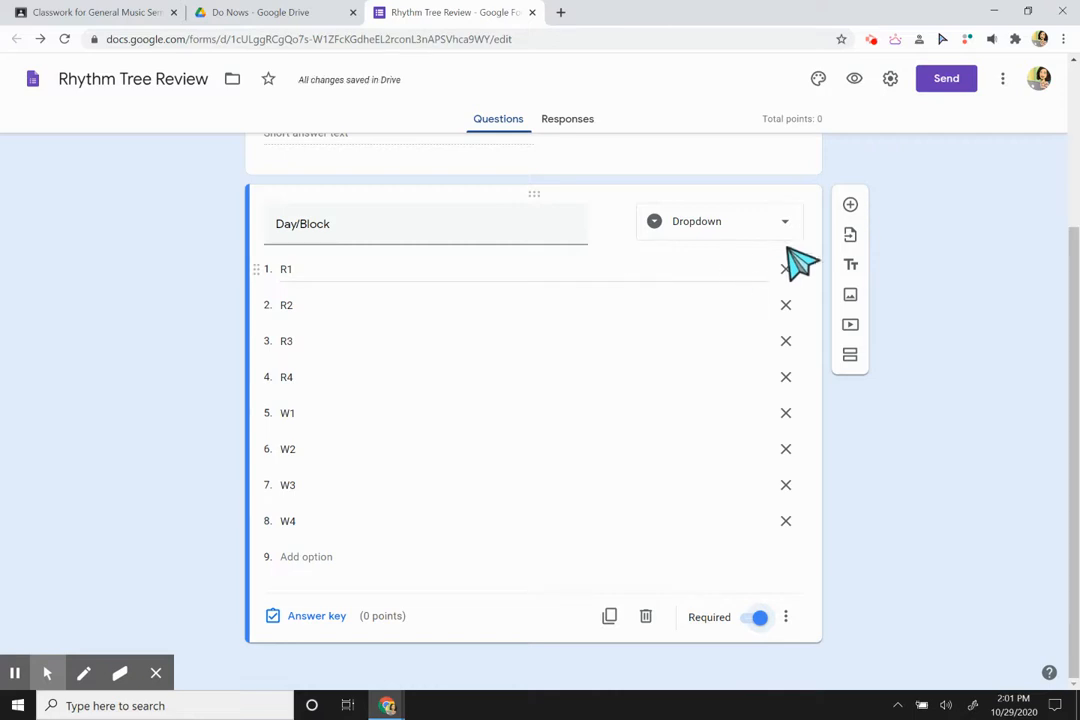
Add a multiple choice question reading "Which note is the whole?" below the Day/Block question
{"action": "left_click", "coordinate": [850, 204]}
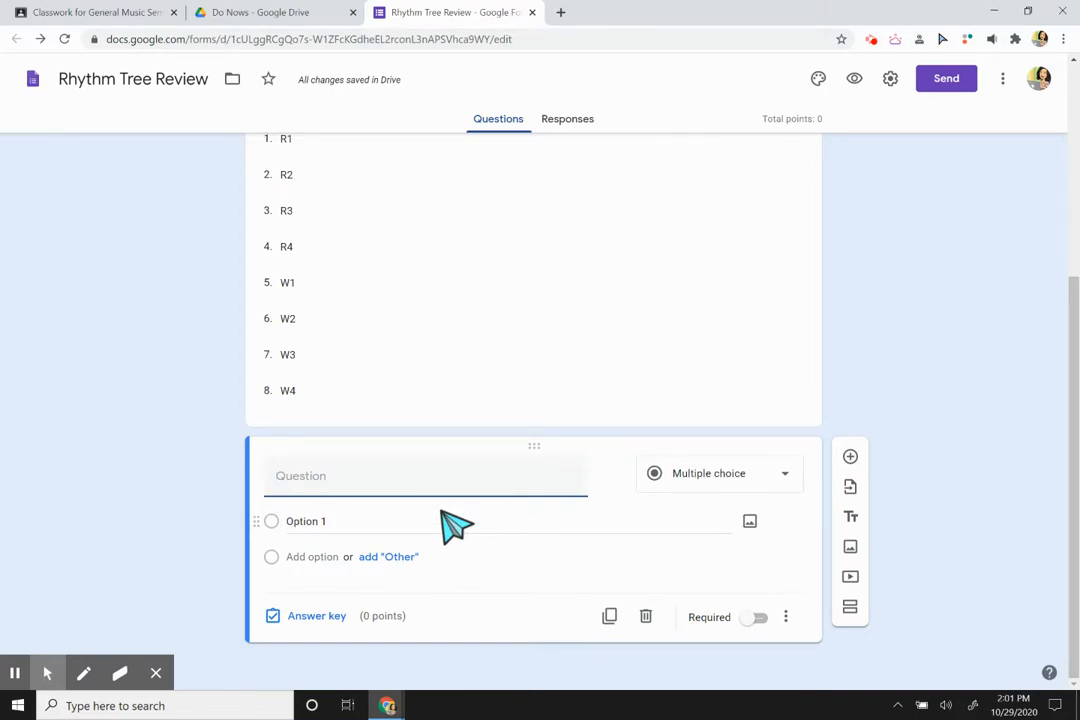
{"action": "key", "text": "BackSpace"}
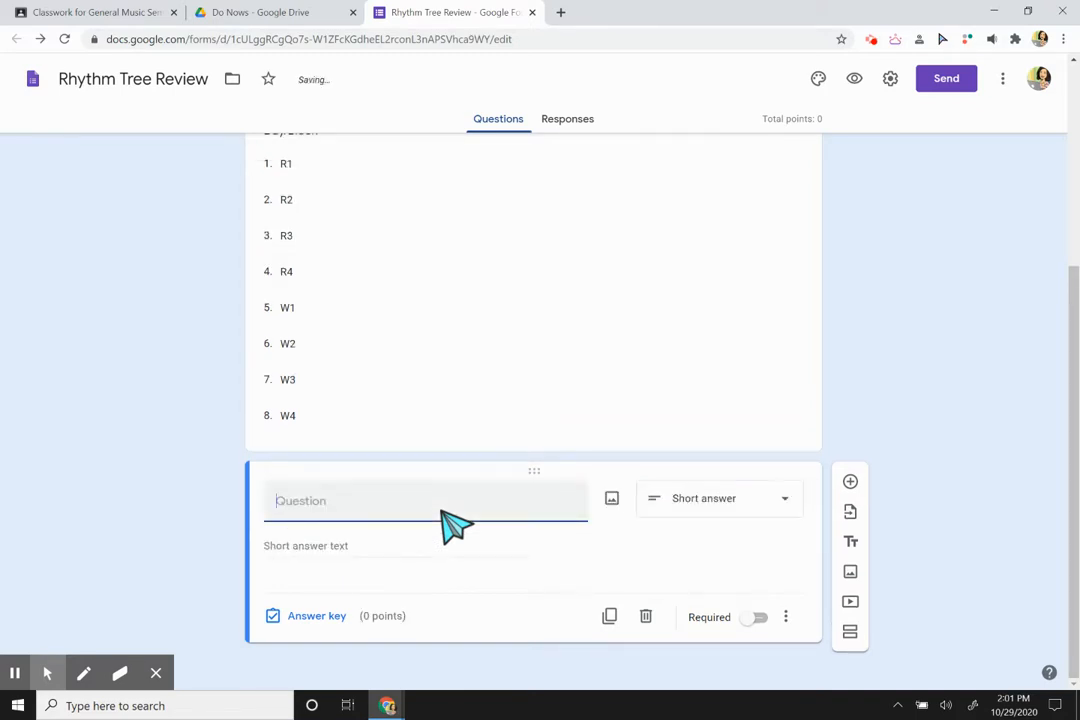
{"action": "type", "text": "Which note is t"}
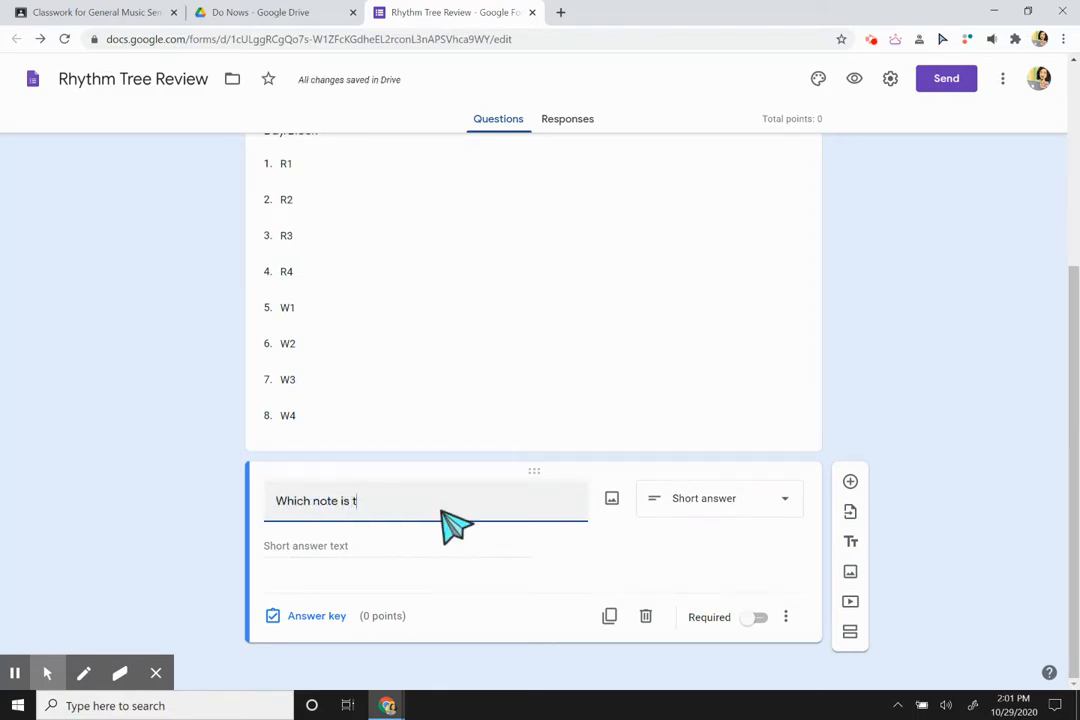
{"action": "type", "text": "he whole?"}
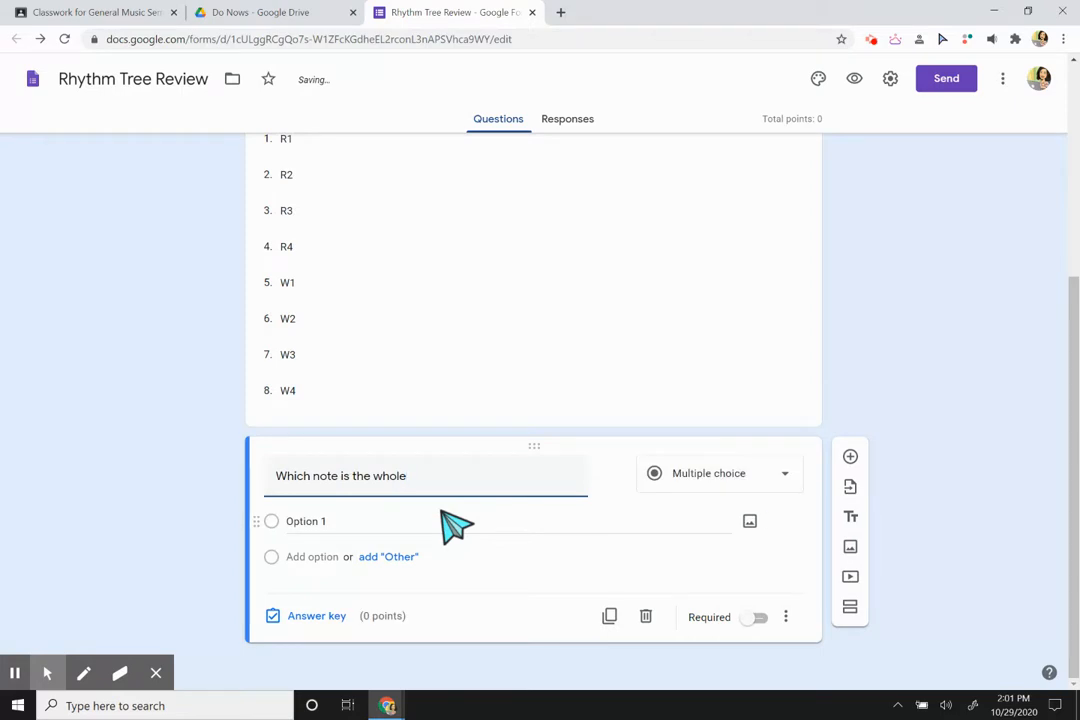
Search Google images for "whole note" and insert the first whole note picture into the new question's first answer option
{"action": "left_click", "coordinate": [751, 528]}
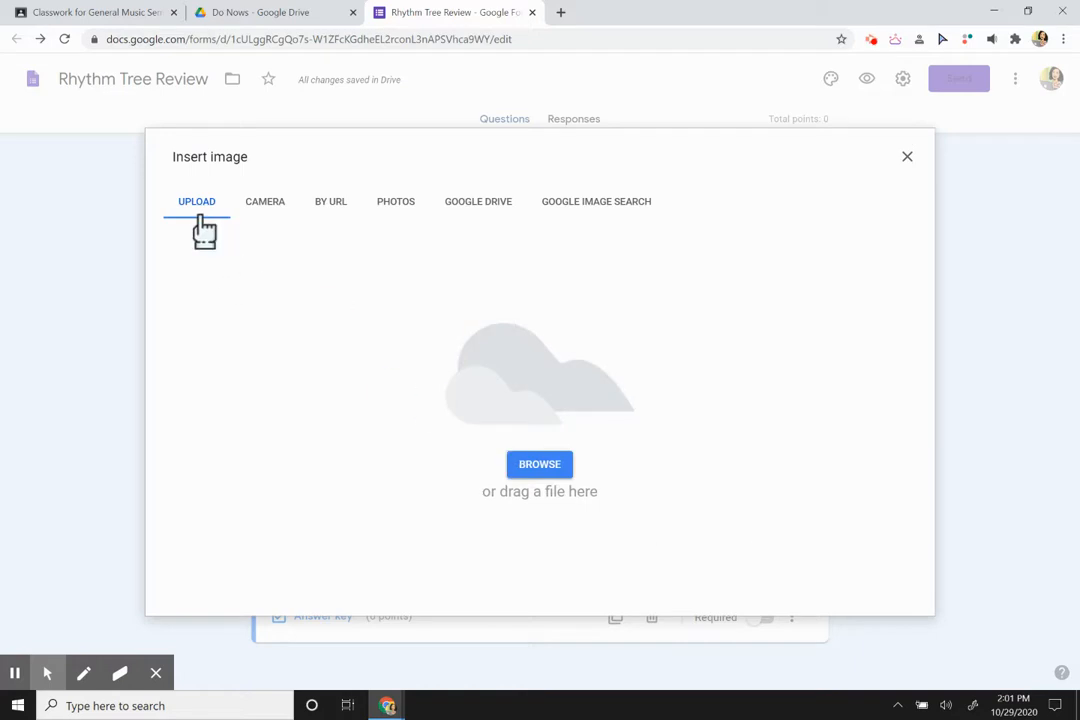
{"action": "left_click", "coordinate": [630, 219]}
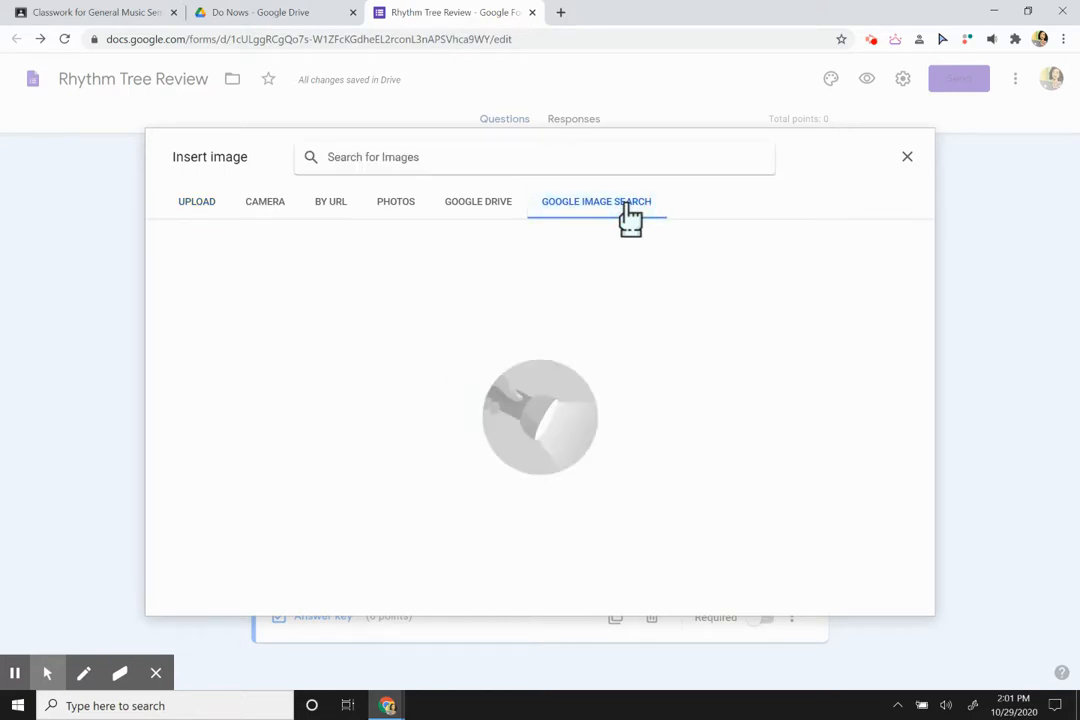
{"action": "type", "text": "whole"}
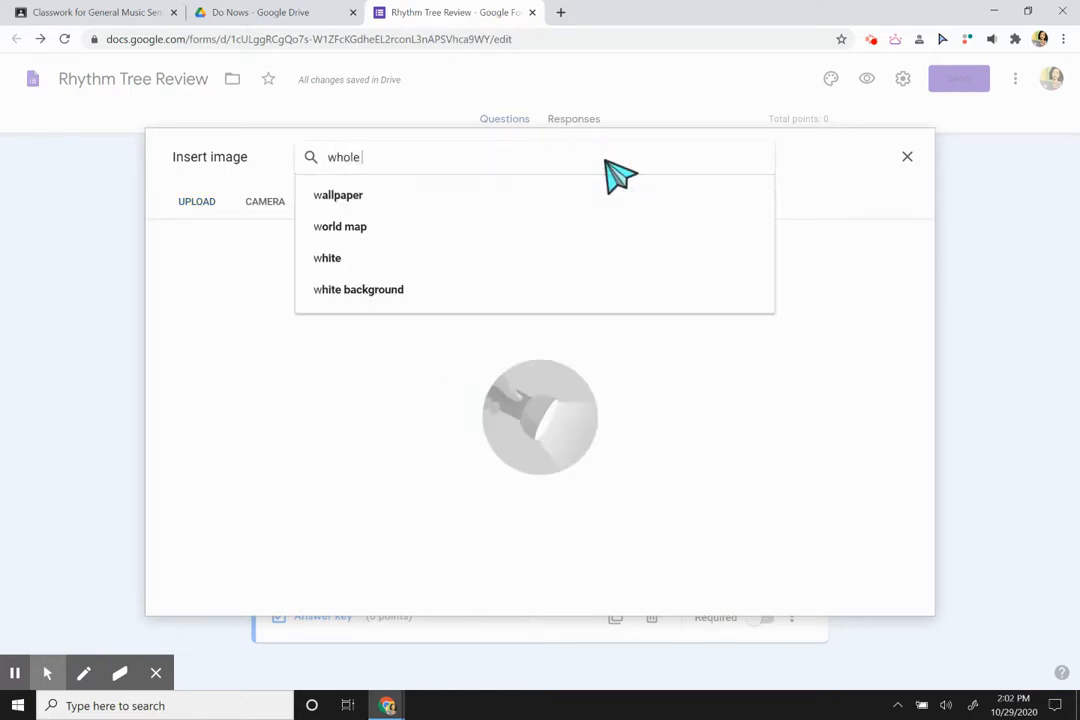
{"action": "type", "text": " note"}
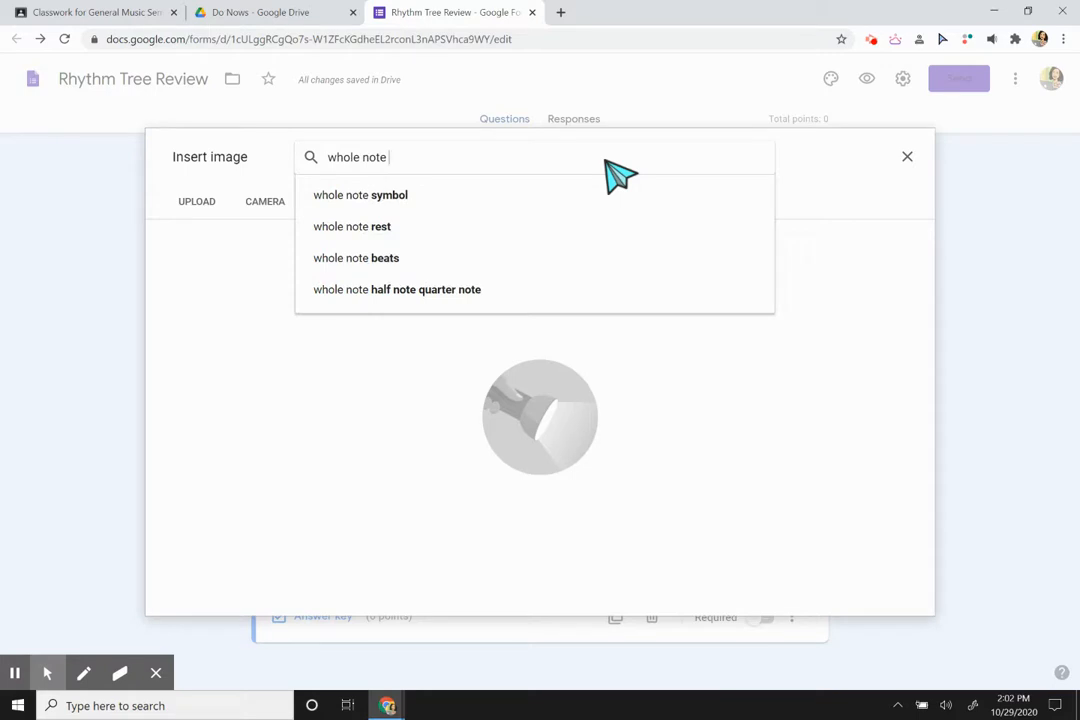
{"action": "key", "text": "Return"}
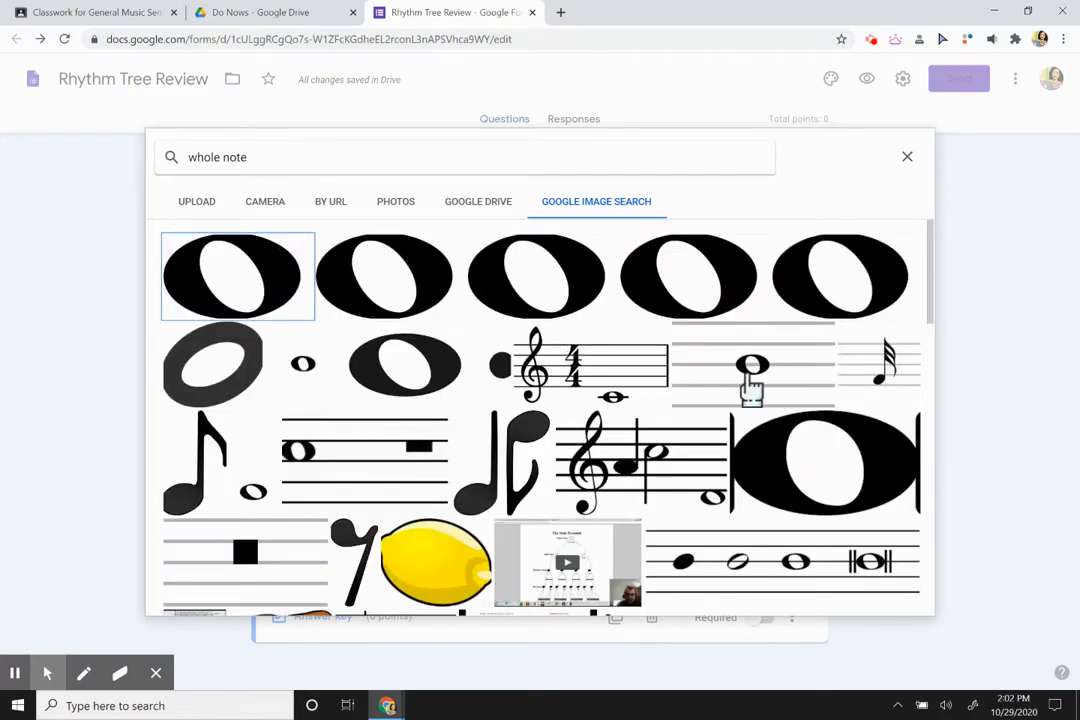
{"action": "left_click", "coordinate": [276, 300]}
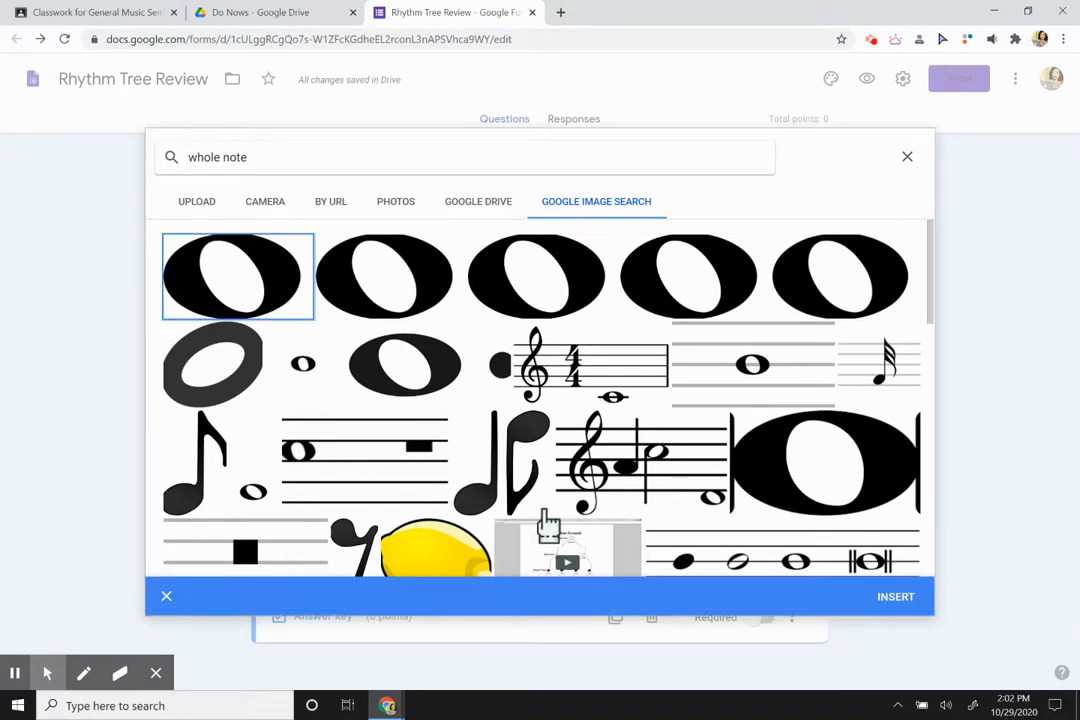
{"action": "left_click", "coordinate": [895, 597]}
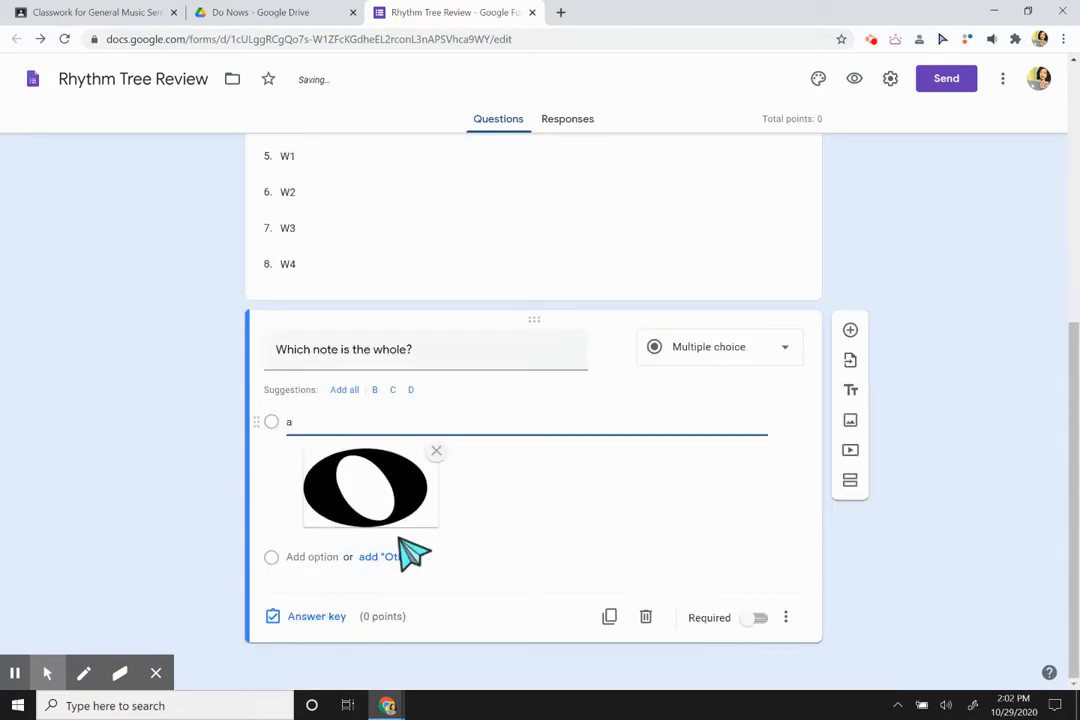
Add all suggested answer options B, C and D and label the first option A
{"action": "left_click", "coordinate": [352, 390]}
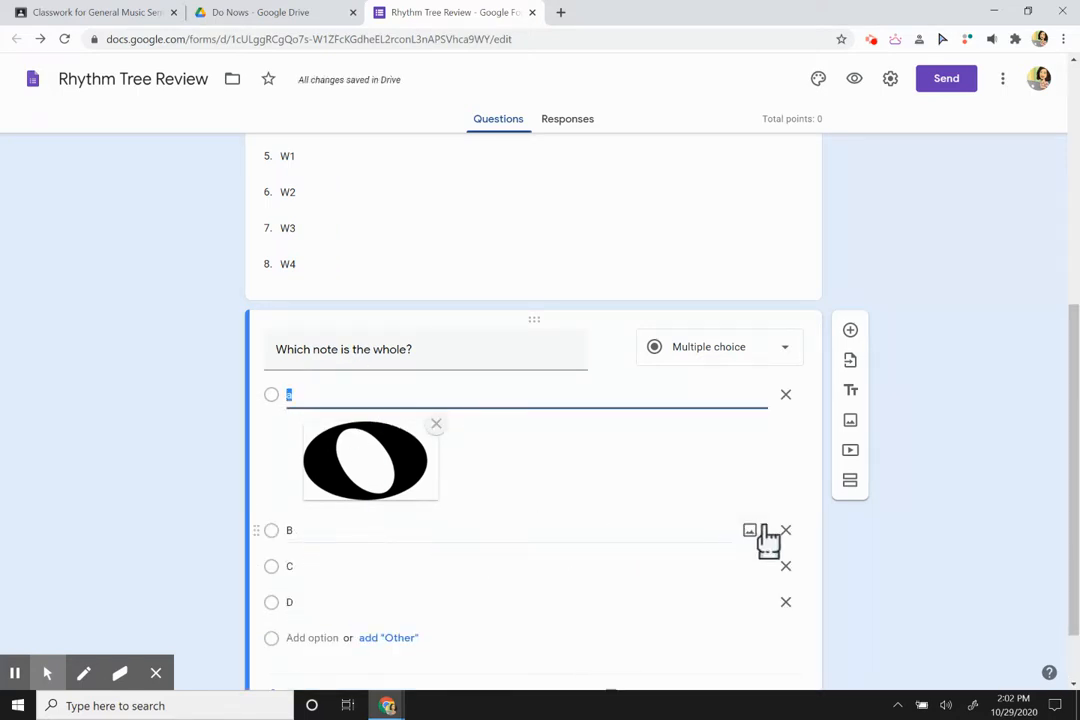
{"action": "left_click", "coordinate": [303, 392]}
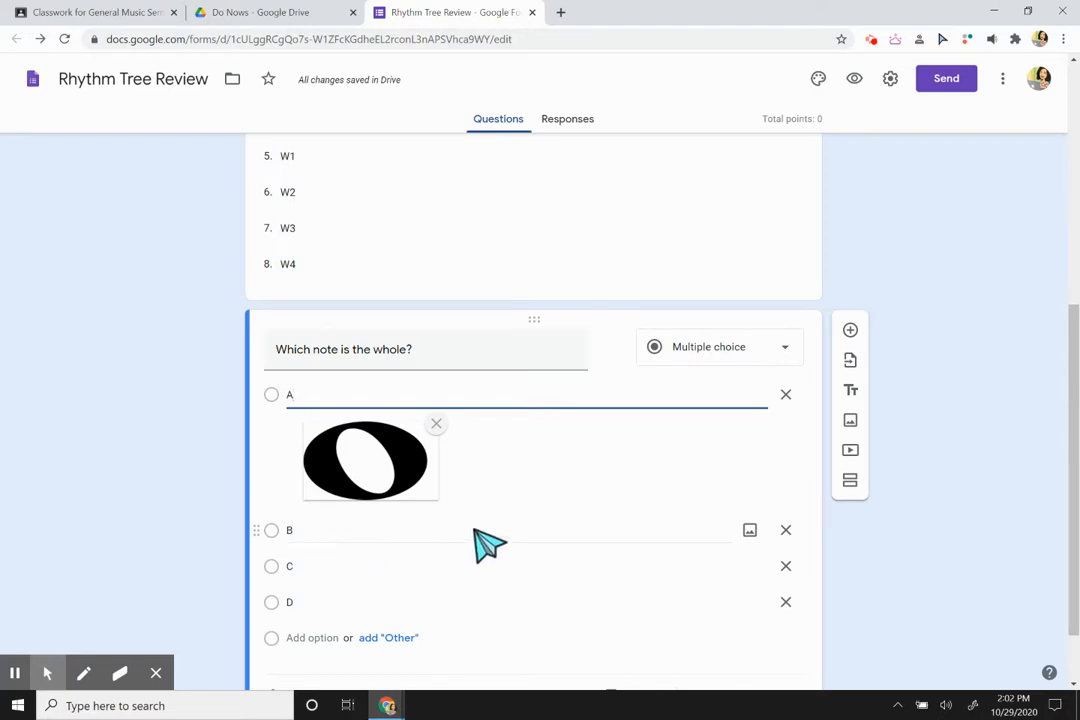
Search Google images for "half note" and insert a plain half note picture into answer option B
{"action": "left_click", "coordinate": [750, 531]}
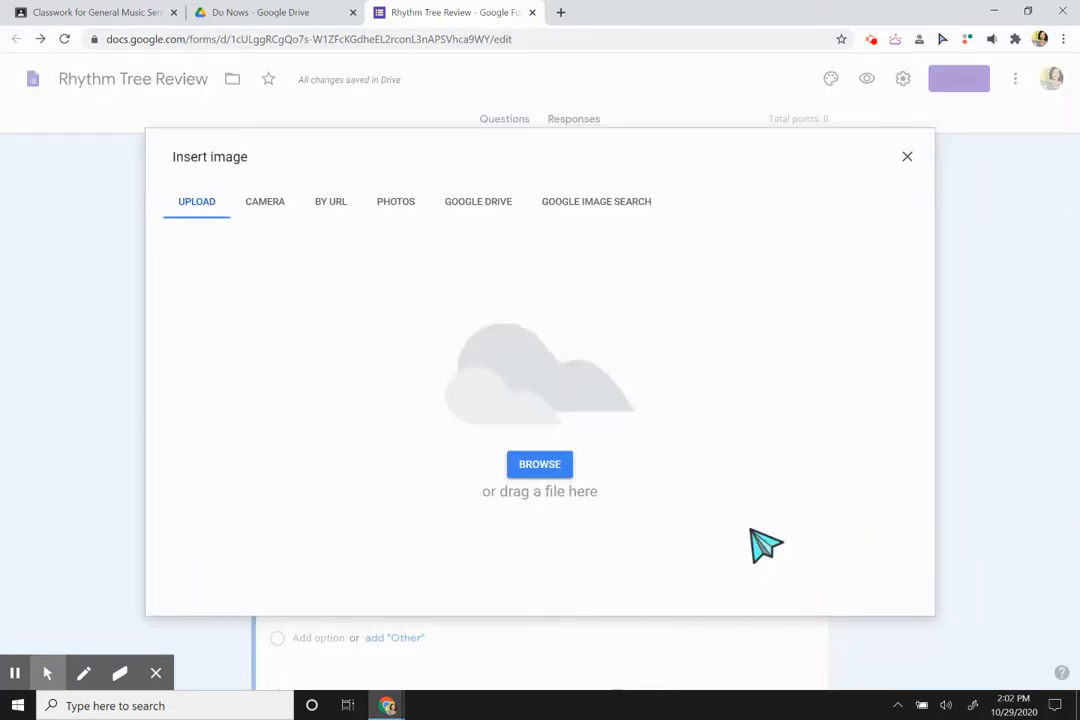
{"action": "left_click", "coordinate": [598, 205]}
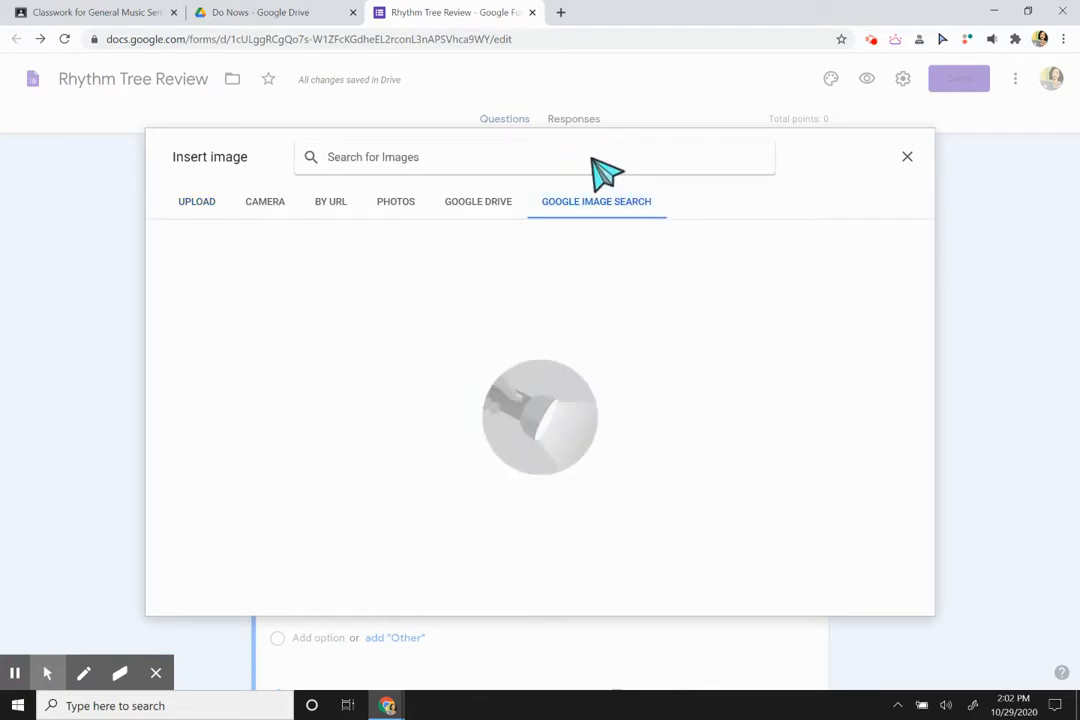
{"action": "type", "text": "half note"}
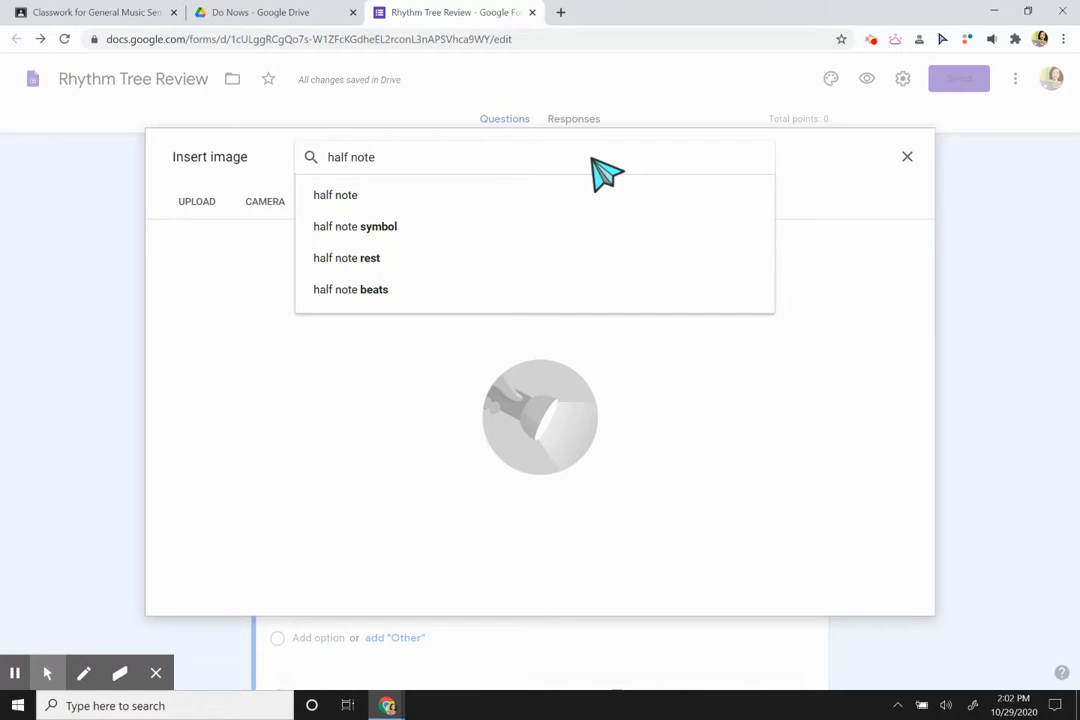
{"action": "key", "text": "Return"}
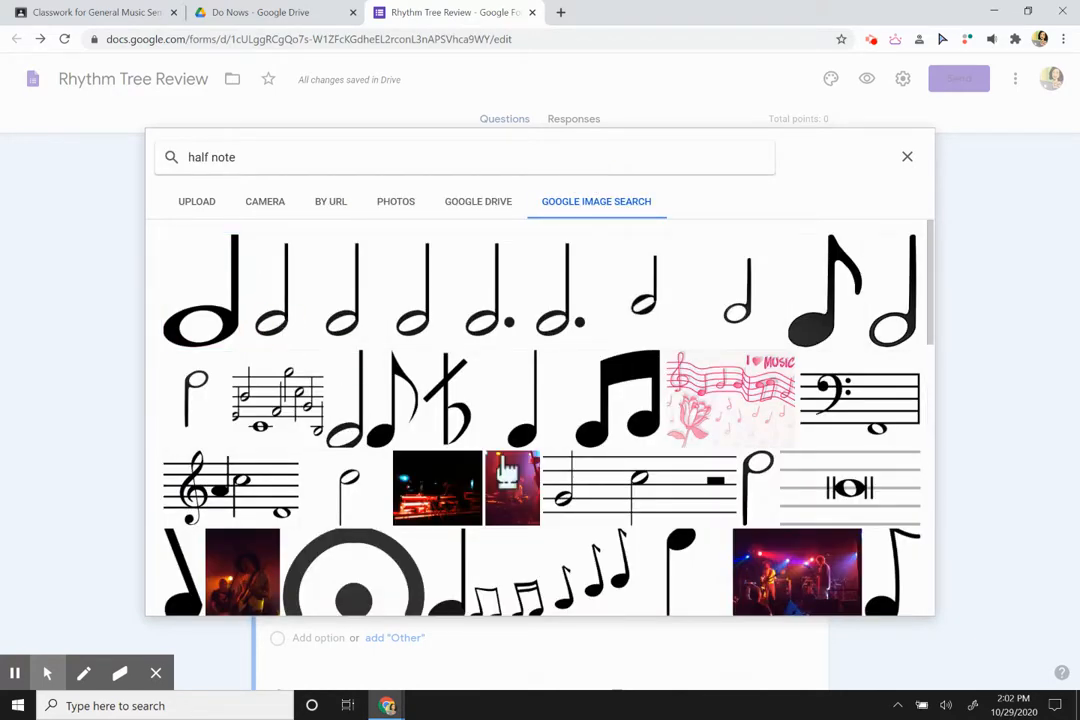
{"action": "left_click", "coordinate": [277, 290]}
{"action": "left_click", "coordinate": [898, 597]}
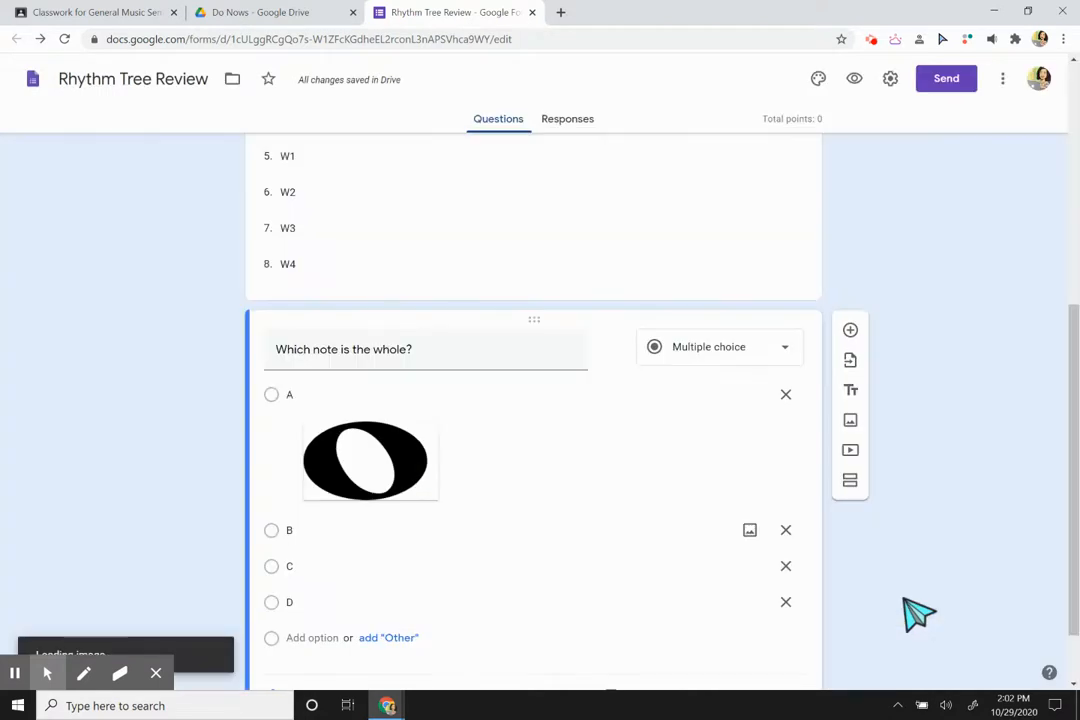
Try to remove the letter labels from the answer options of the whole note question
{"action": "left_click", "coordinate": [297, 395]}
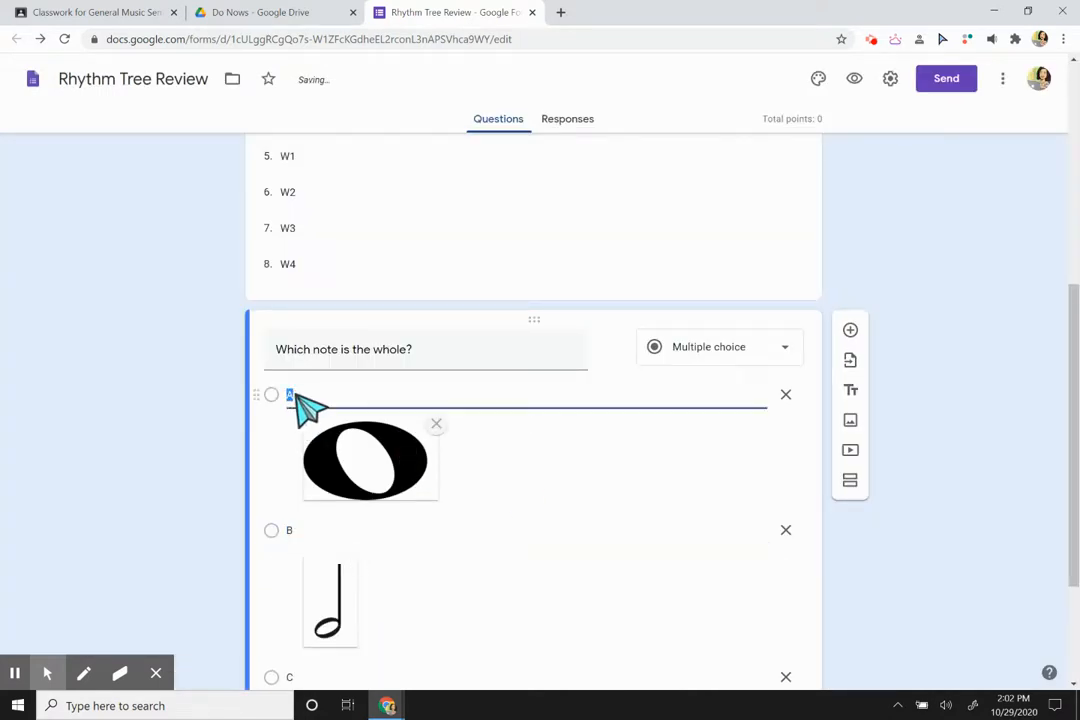
{"action": "key", "text": "BackSpace"}
{"action": "left_click", "coordinate": [306, 533]}
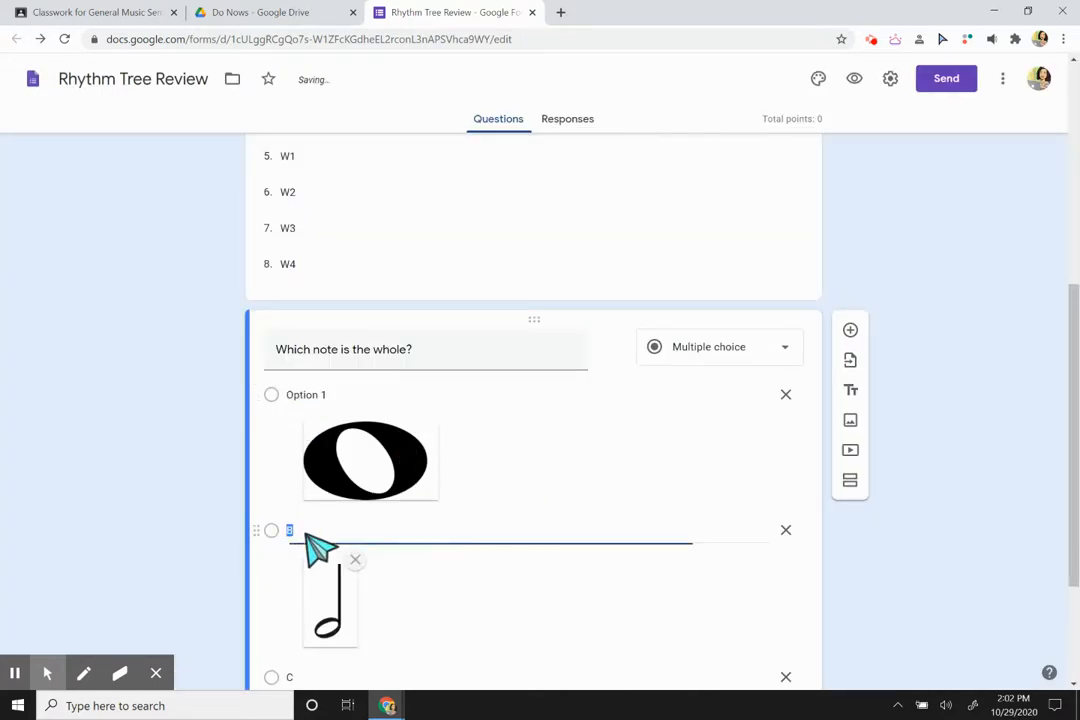
{"action": "scroll", "coordinate": [305, 540], "scroll_direction": "down", "scroll_amount": 3}
{"action": "left_click", "coordinate": [298, 522]}
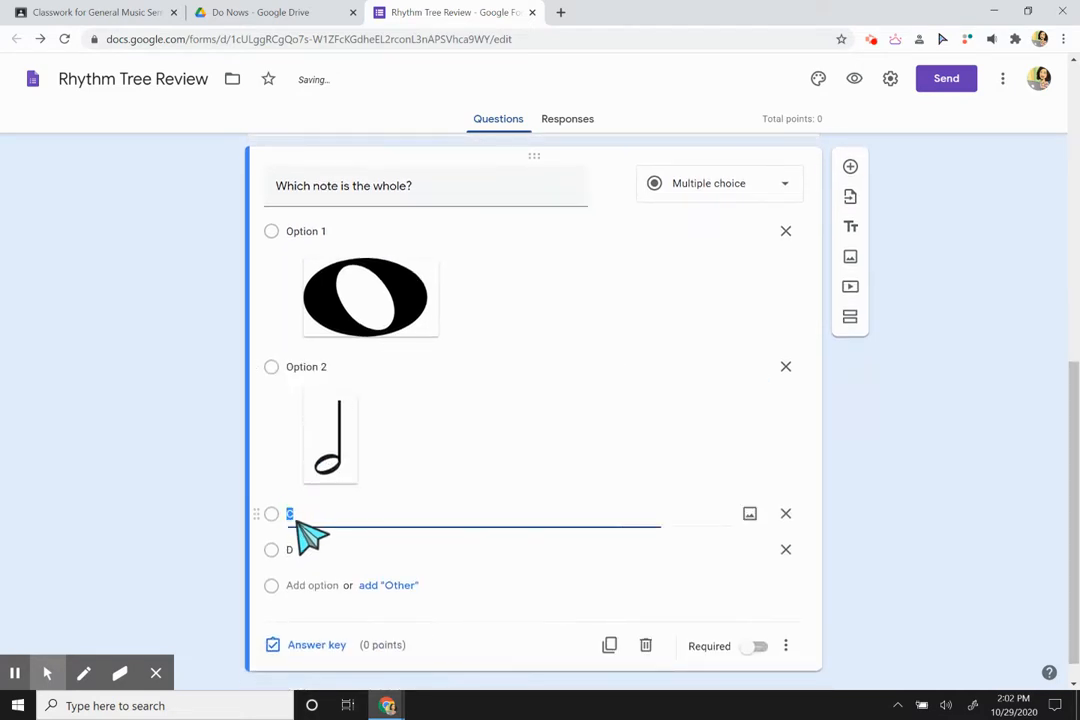
{"action": "left_click", "coordinate": [300, 549]}
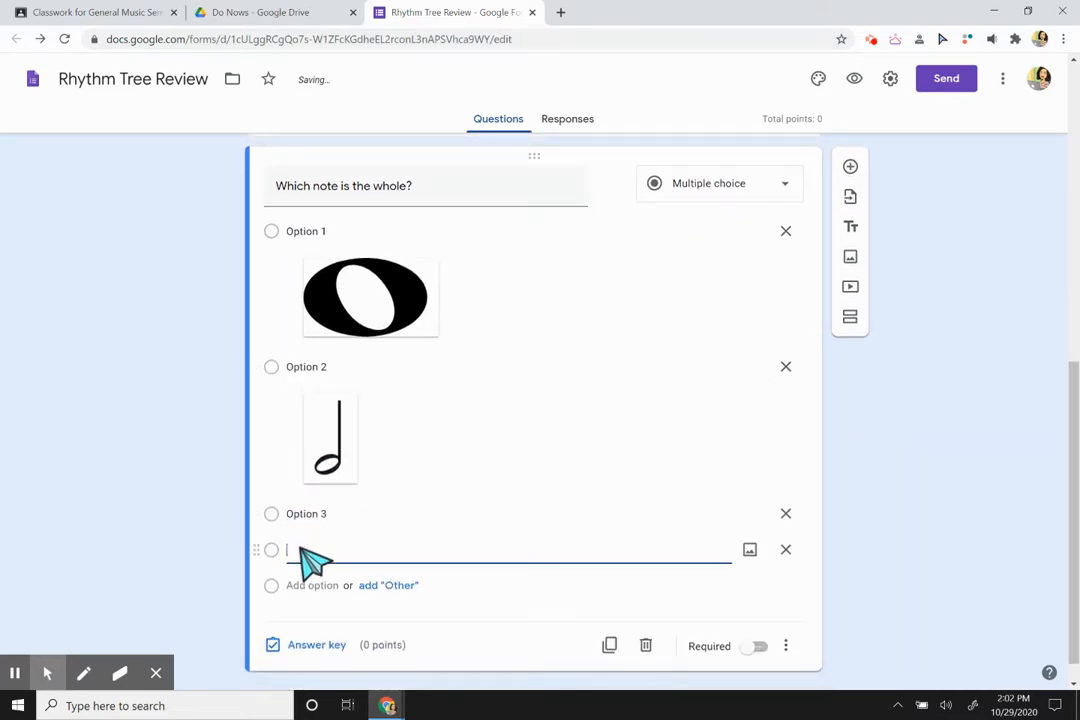
{"action": "left_click_drag", "start_coordinate": [255, 231], "coordinate": [282, 234]}
{"action": "left_click", "coordinate": [316, 226]}
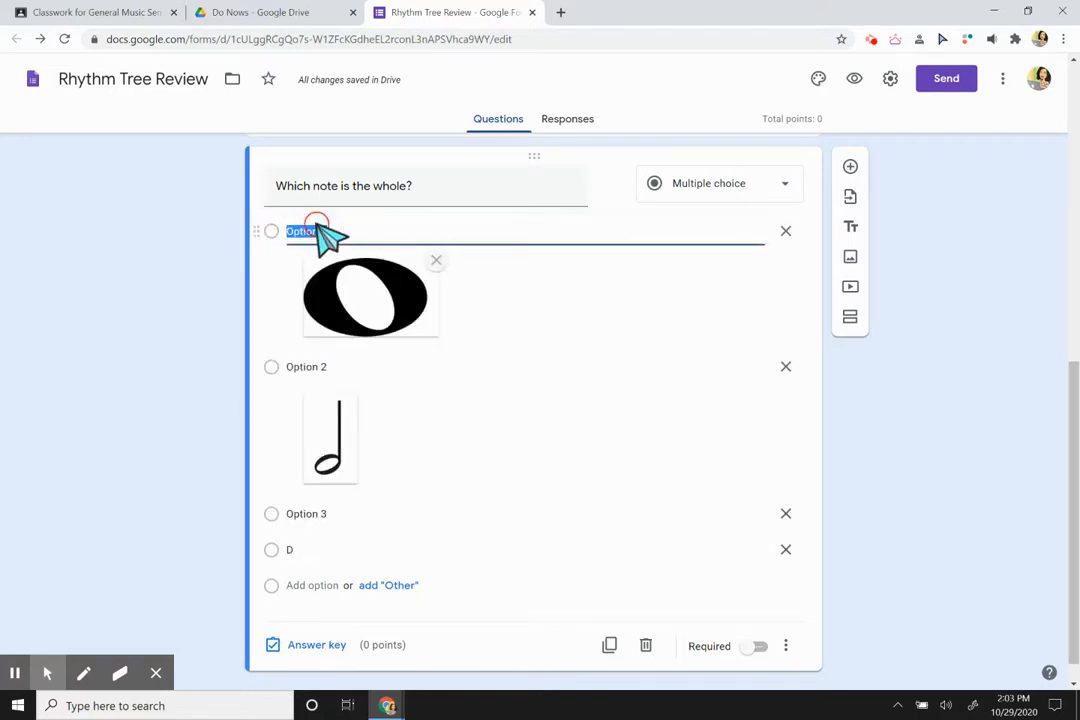
{"action": "left_click", "coordinate": [904, 420]}
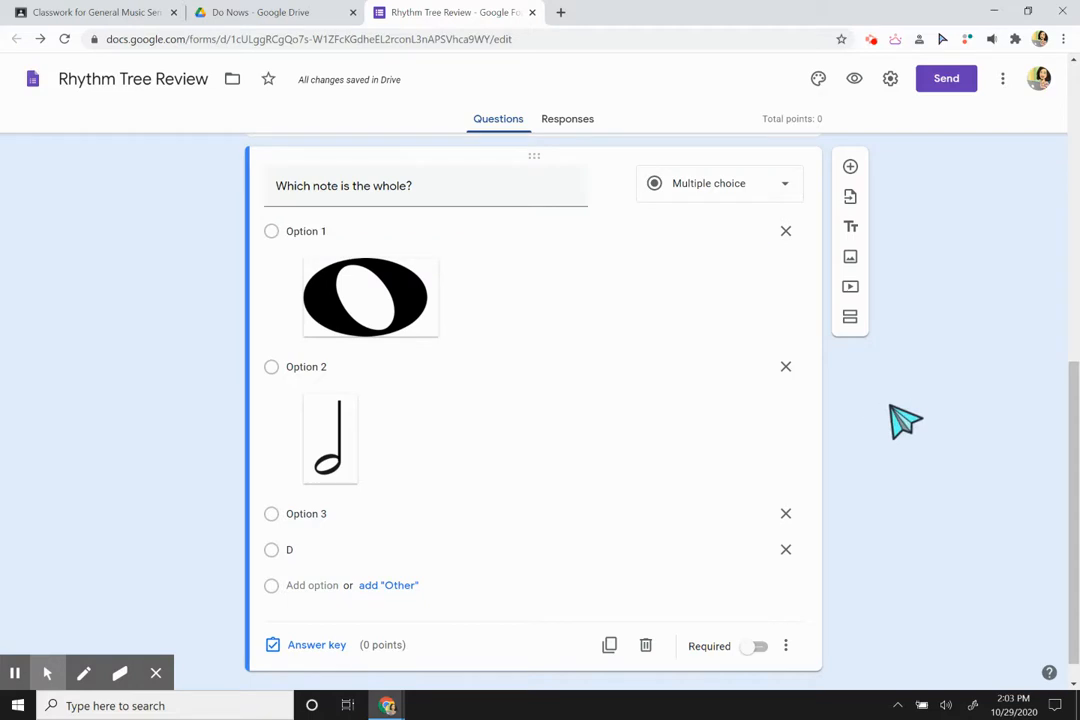
Relabel the four answer options of the whole note question as a, b, c and d
{"action": "left_click", "coordinate": [340, 231]}
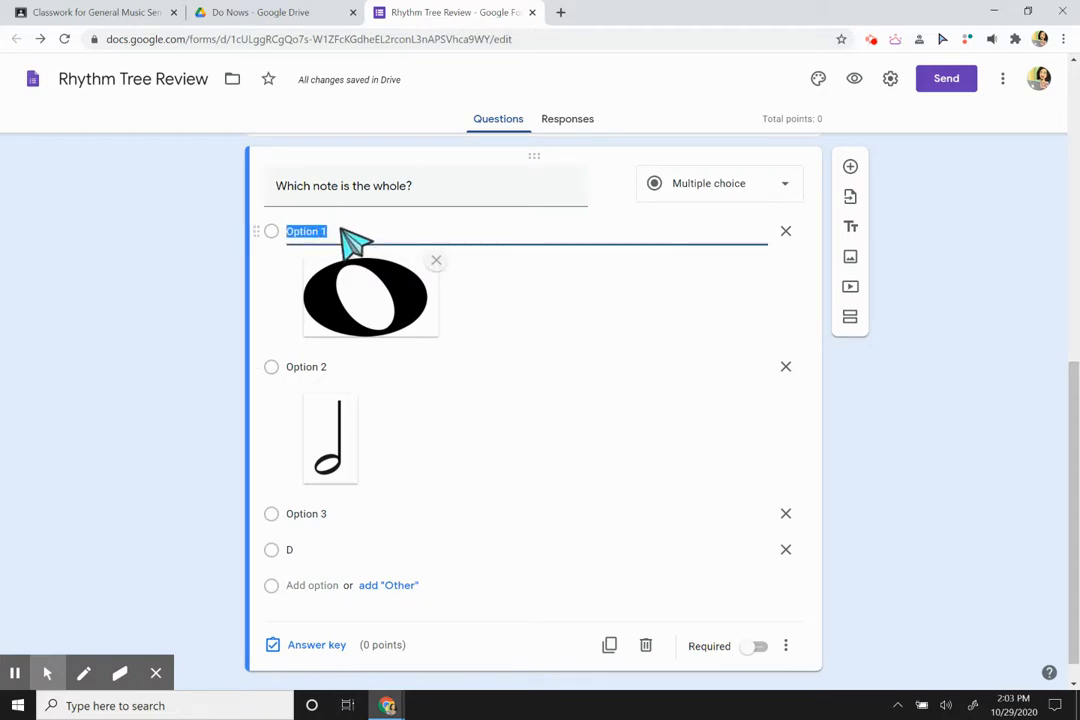
{"action": "left_click", "coordinate": [318, 367]}
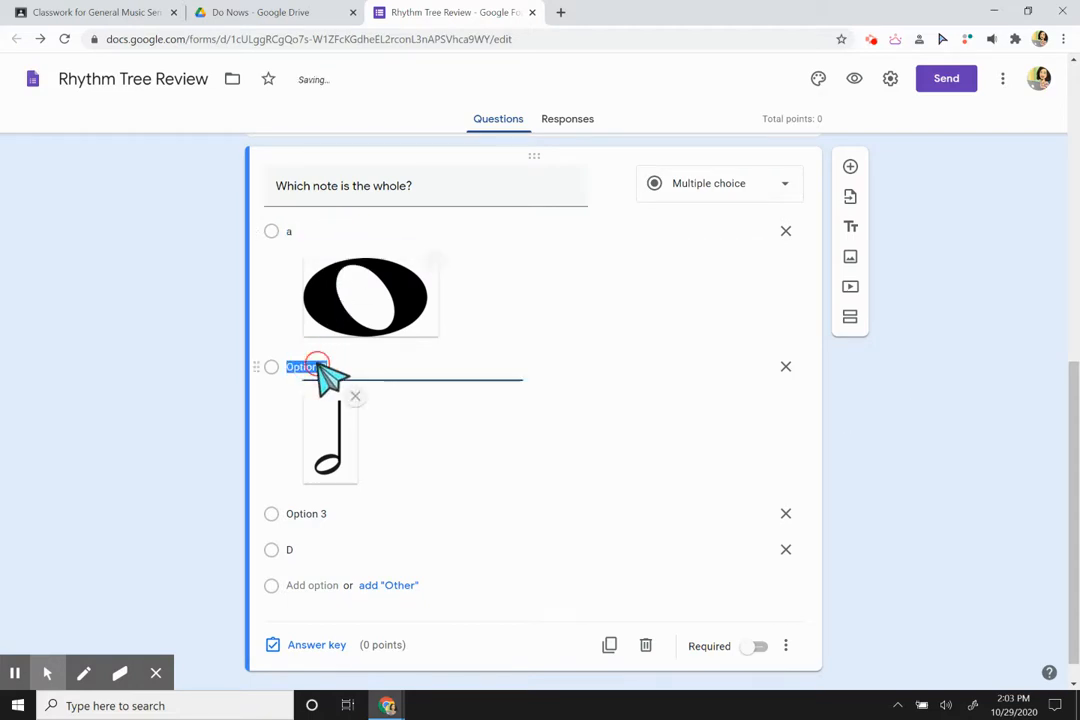
{"action": "type", "text": "b"}
{"action": "left_click", "coordinate": [289, 514]}
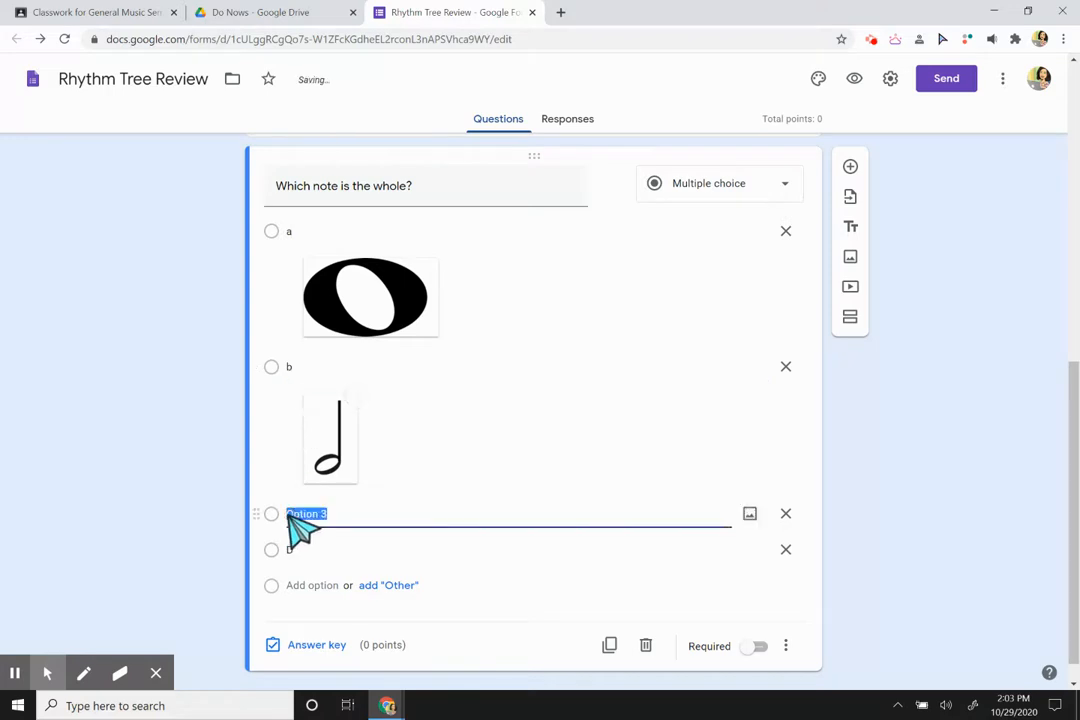
{"action": "type", "text": "c"}
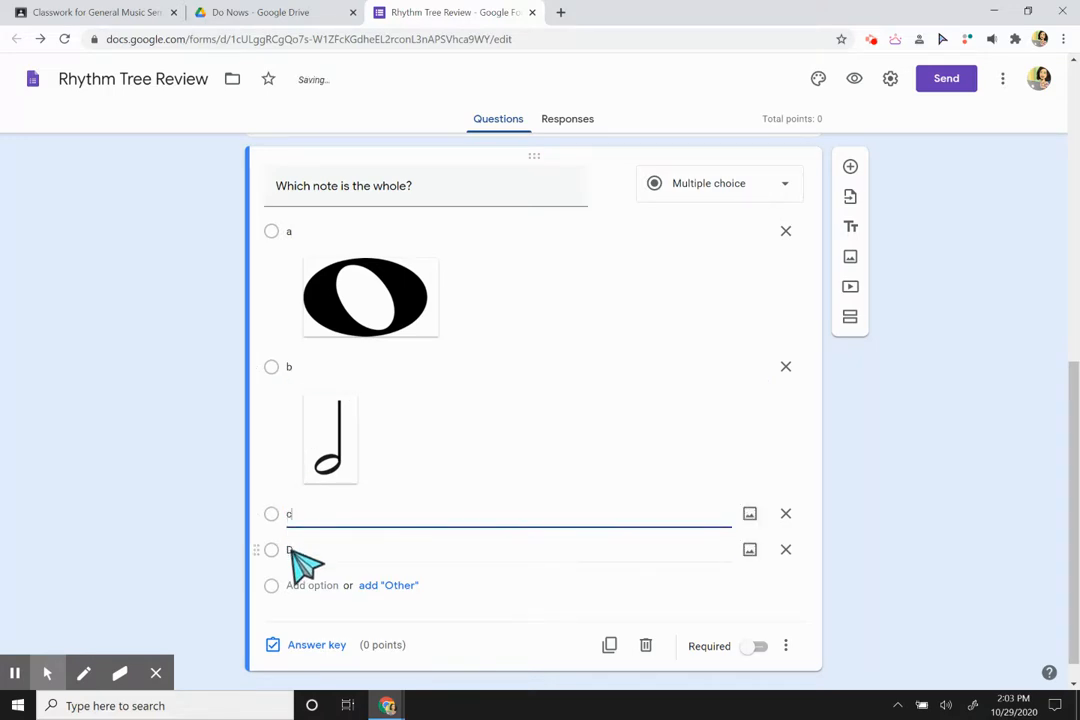
{"action": "left_click", "coordinate": [290, 550]}
{"action": "type", "text": "d"}
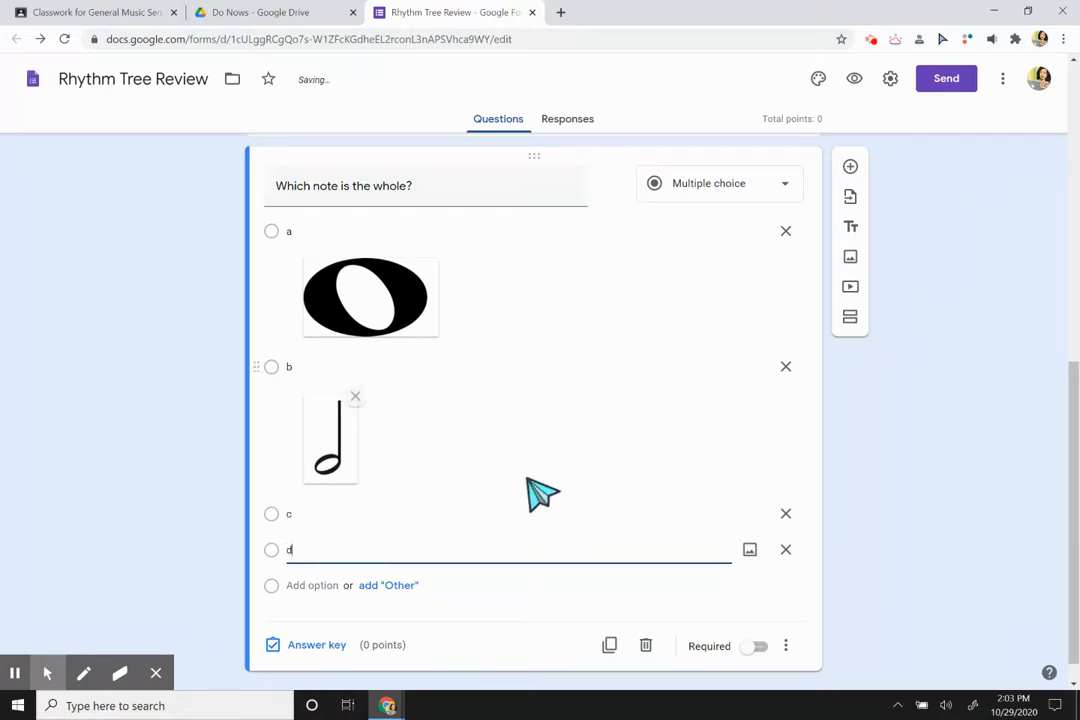
Search Google images for "quarter note" and insert a plain quarter note picture into answer option c
{"action": "left_click", "coordinate": [750, 514]}
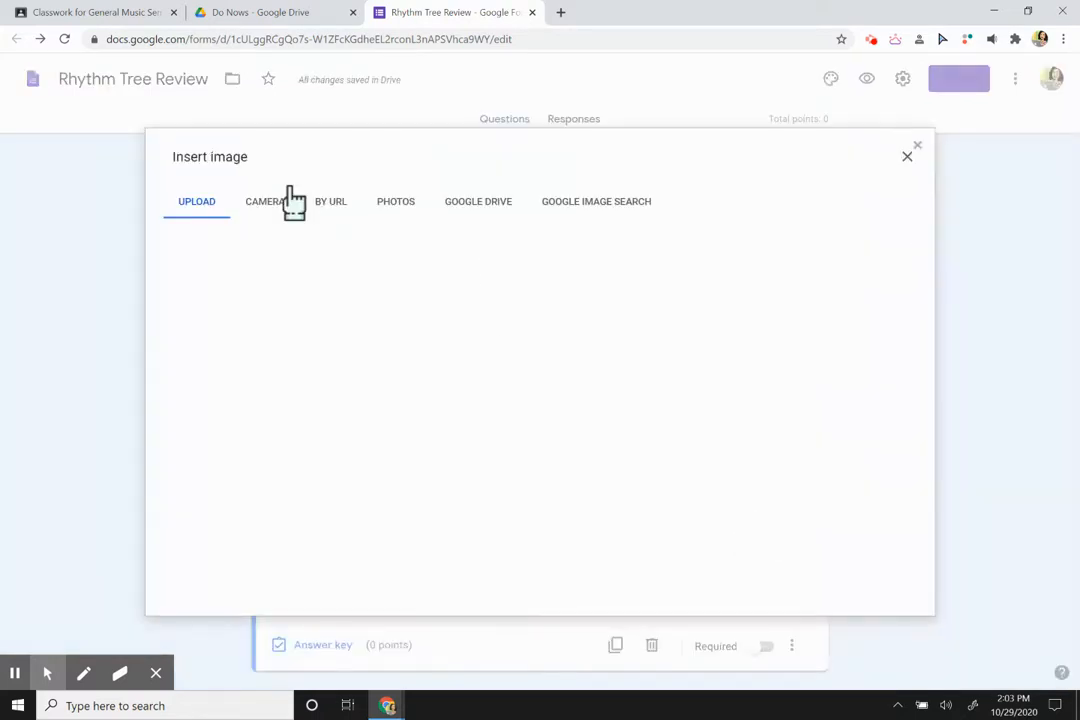
{"action": "left_click", "coordinate": [594, 222]}
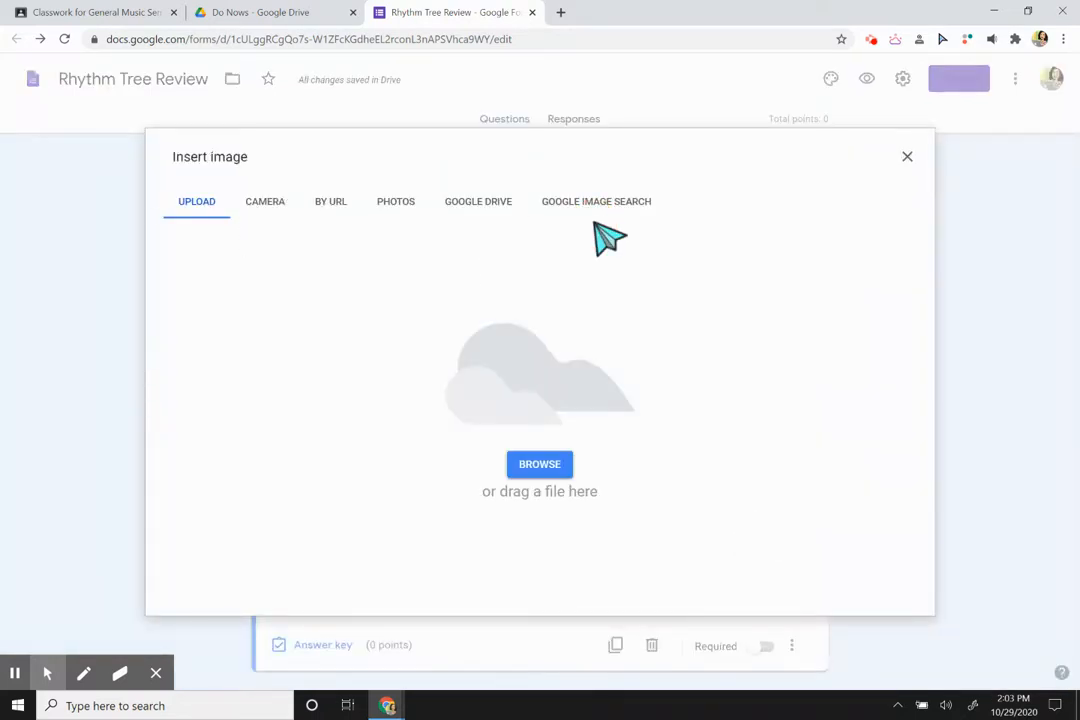
{"action": "left_click", "coordinate": [595, 209]}
{"action": "type", "text": "q"}
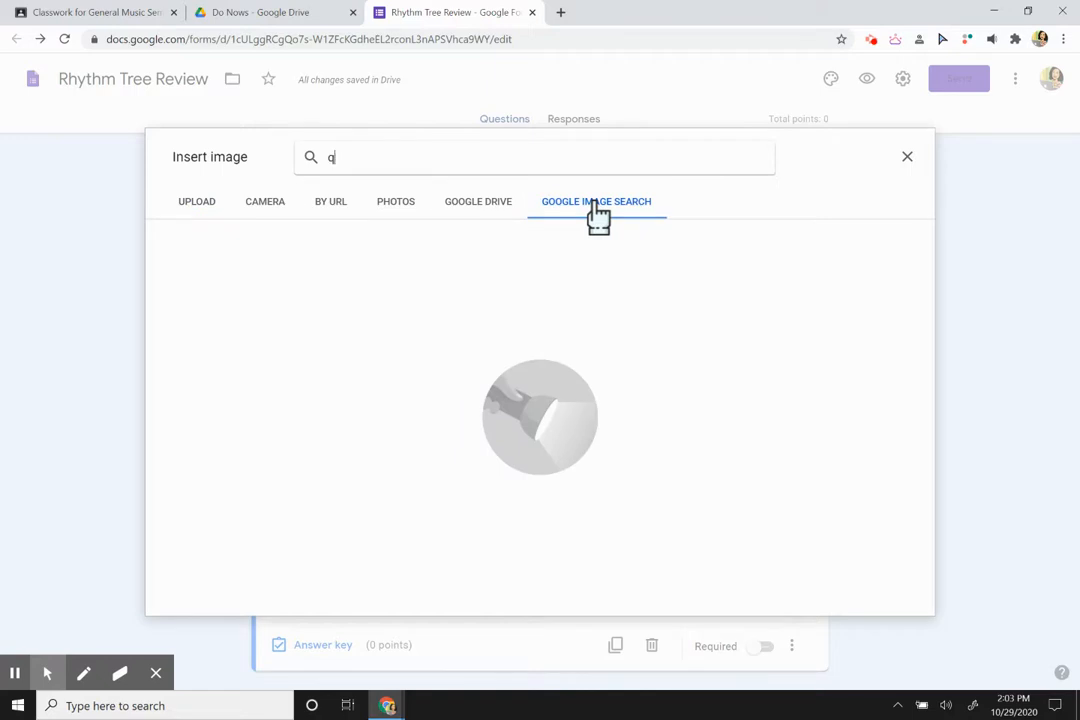
{"action": "type", "text": "uarter note"}
{"action": "key", "text": "Return"}
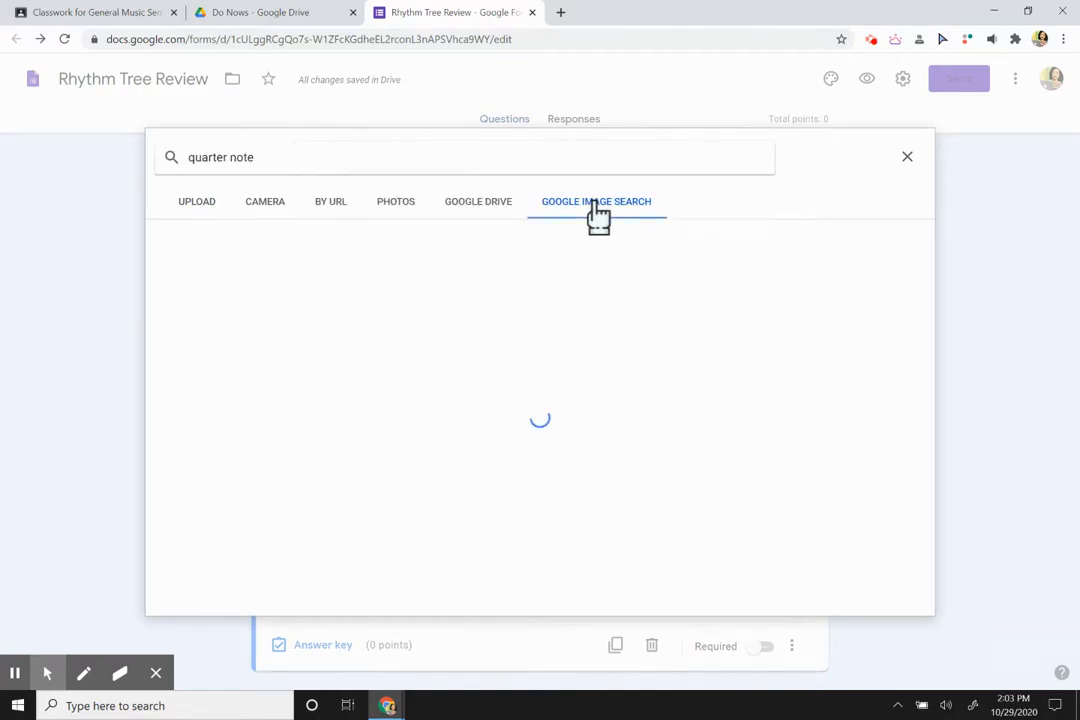
{"action": "left_click", "coordinate": [222, 315]}
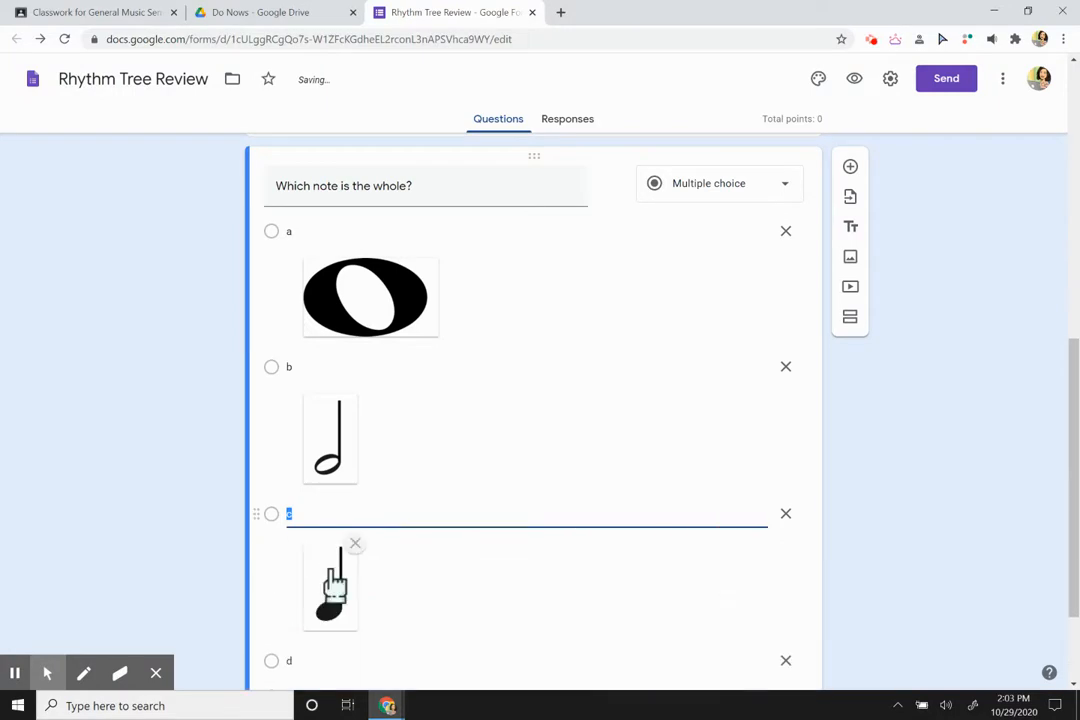
Search Google images for "eighth note" and insert a plain single eighth note picture into answer option d
{"action": "scroll", "coordinate": [335, 580], "scroll_direction": "down", "scroll_amount": 2}
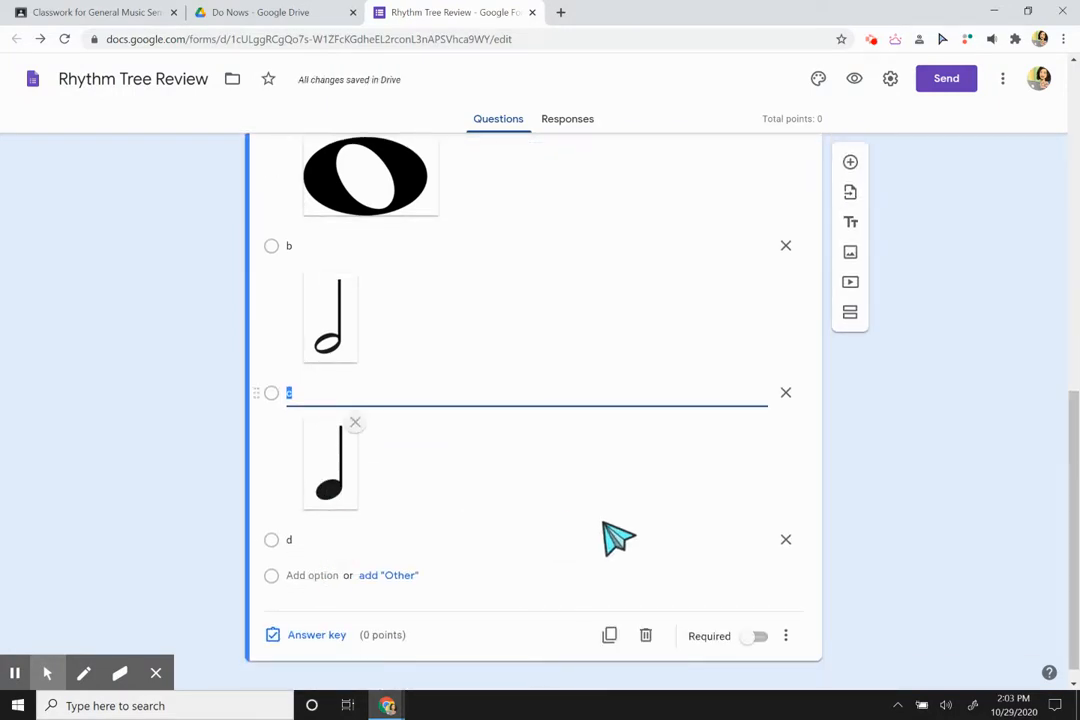
{"action": "left_click", "coordinate": [748, 543]}
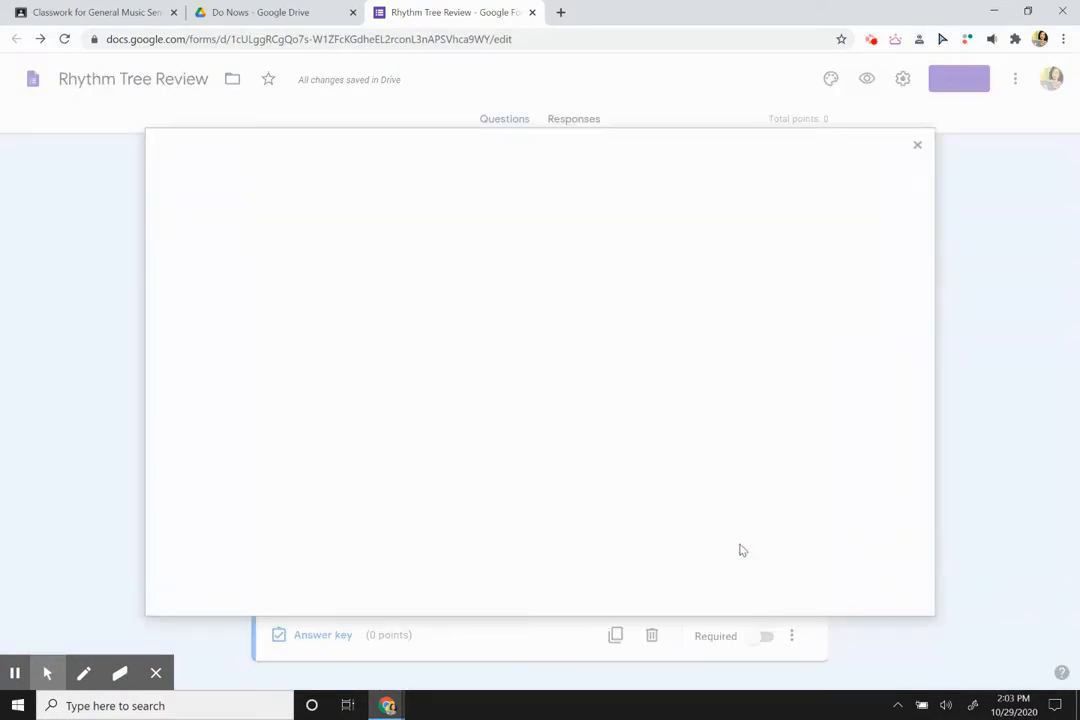
{"action": "left_click", "coordinate": [605, 205]}
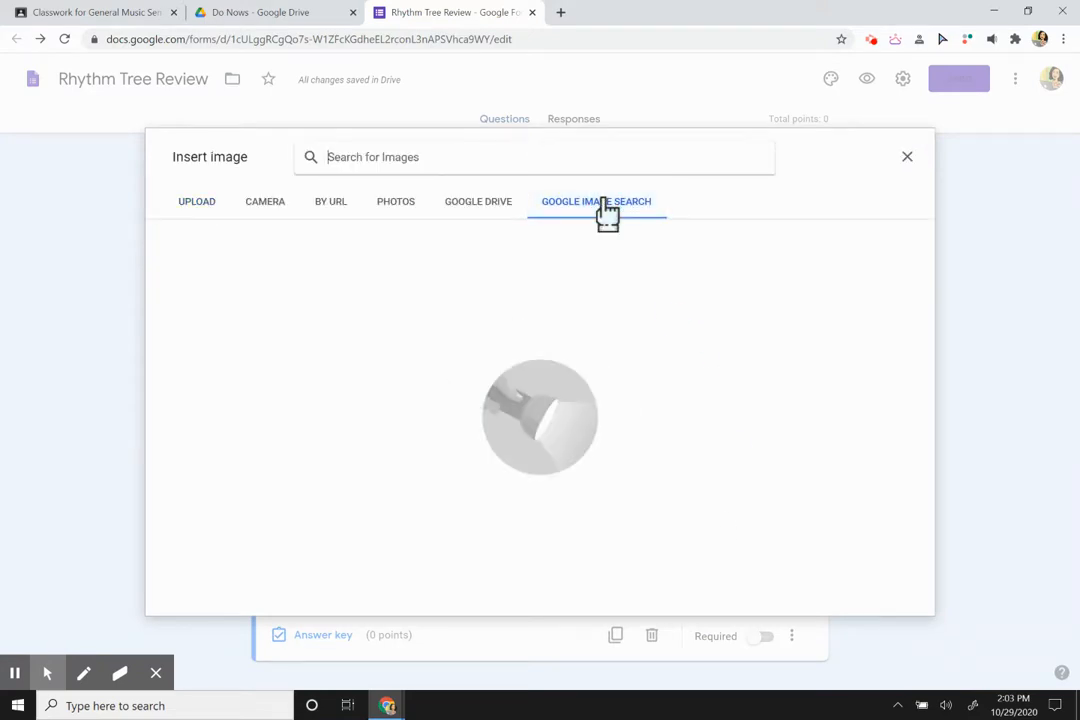
{"action": "type", "text": "eighth not"}
{"action": "type", "text": "e"}
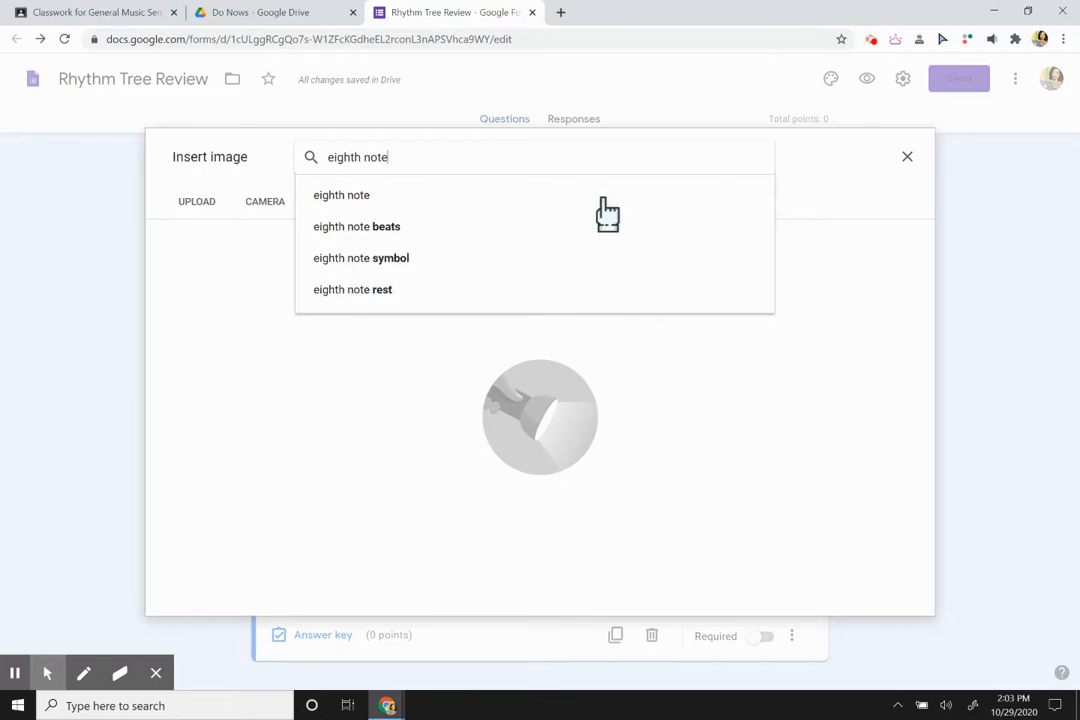
{"action": "left_click", "coordinate": [605, 200]}
{"action": "left_click", "coordinate": [198, 306]}
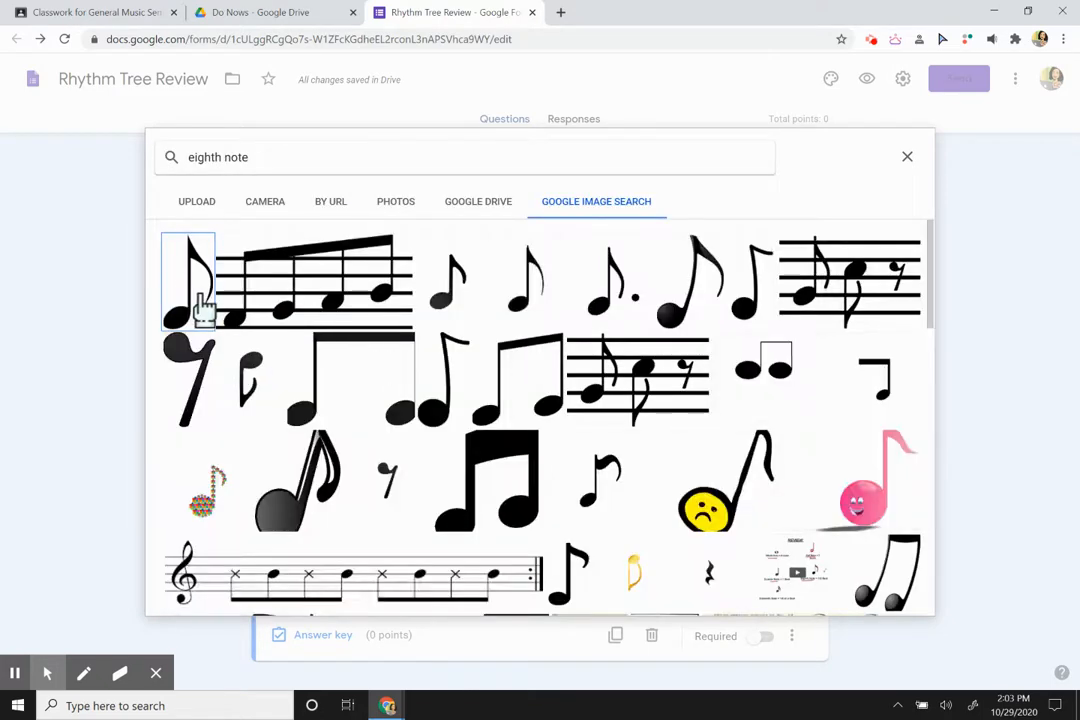
{"action": "left_click", "coordinate": [890, 600]}
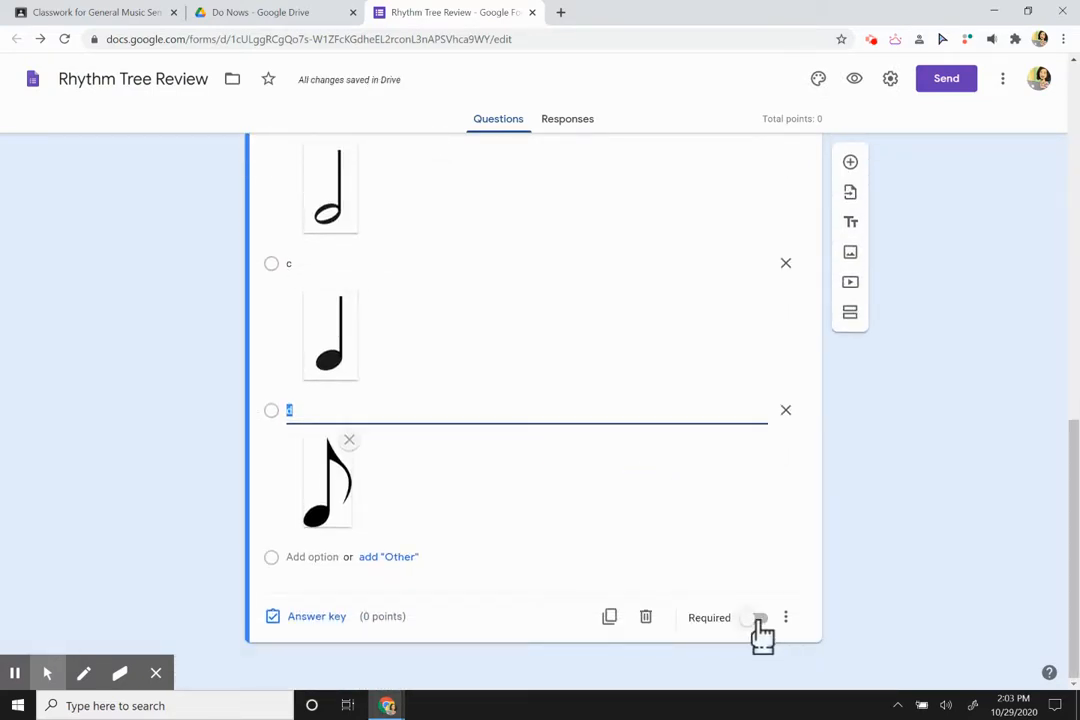
Make the whole note question required
{"action": "left_click", "coordinate": [758, 617]}
{"action": "scroll", "coordinate": [675, 525], "scroll_direction": "up", "scroll_amount": 6}
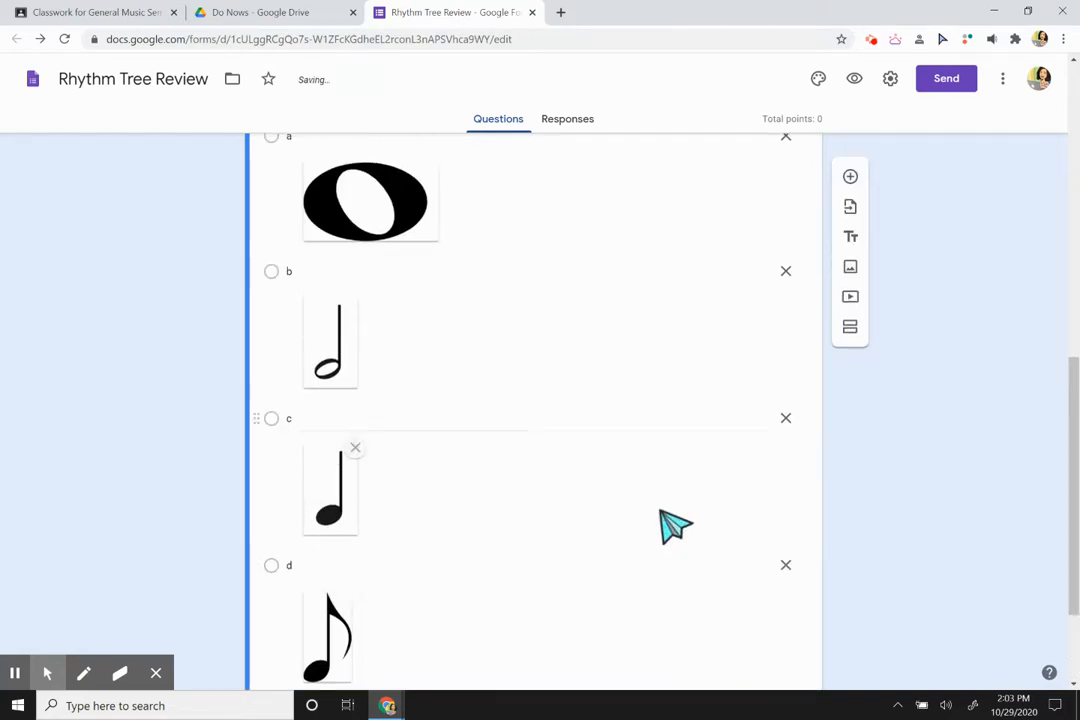
{"action": "scroll", "coordinate": [675, 525], "scroll_direction": "down", "scroll_amount": 4}
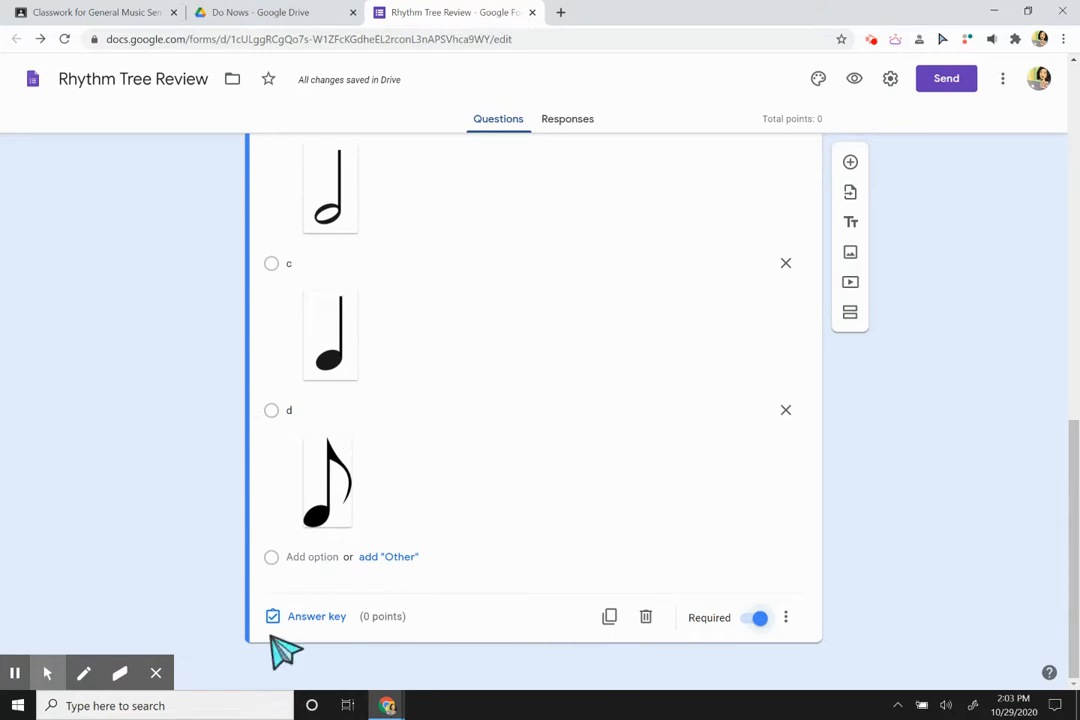
Mark option a as the correct answer to the whole note question and make it worth 1 point
{"action": "left_click", "coordinate": [312, 618]}
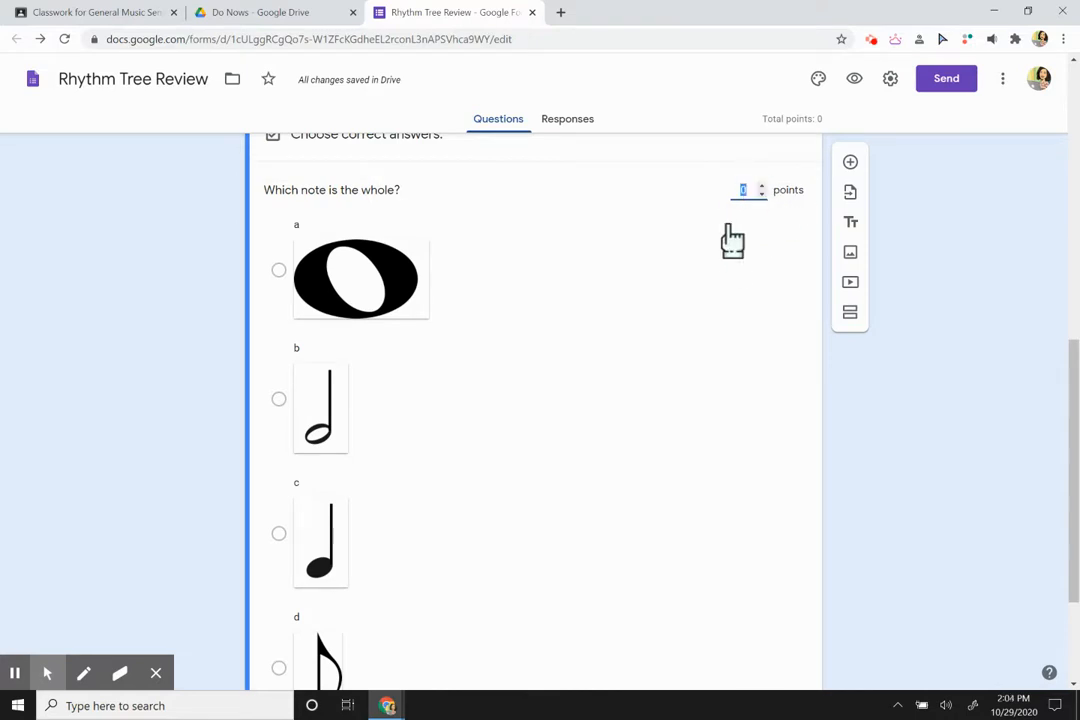
{"action": "left_click", "coordinate": [279, 271]}
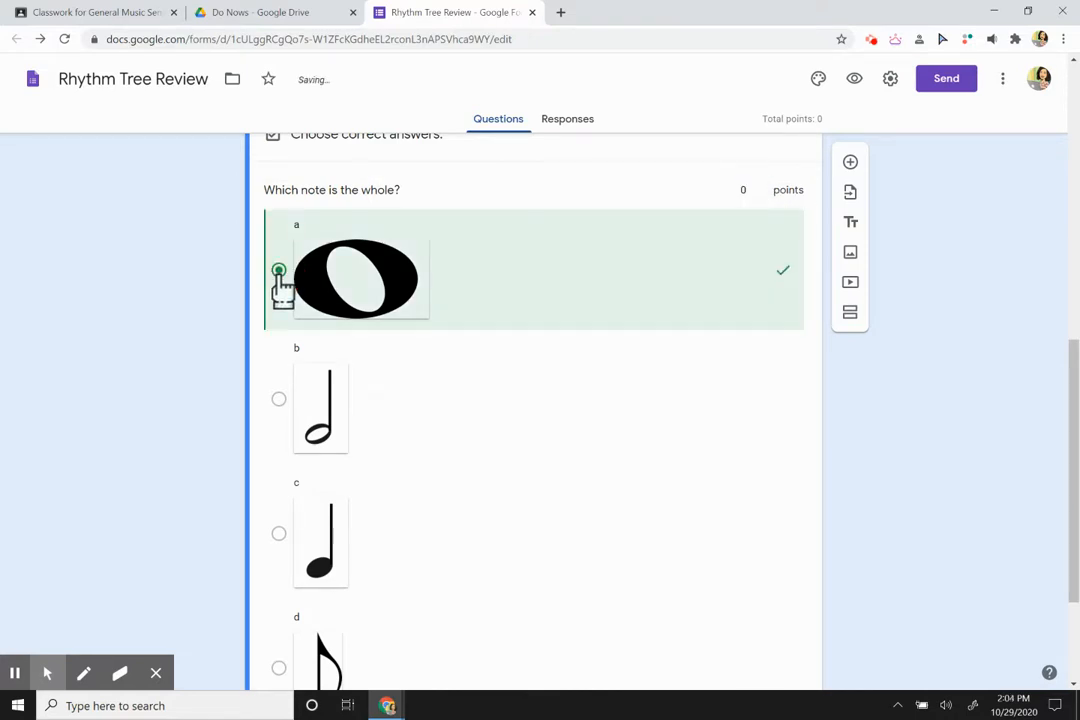
{"action": "left_click", "coordinate": [766, 189]}
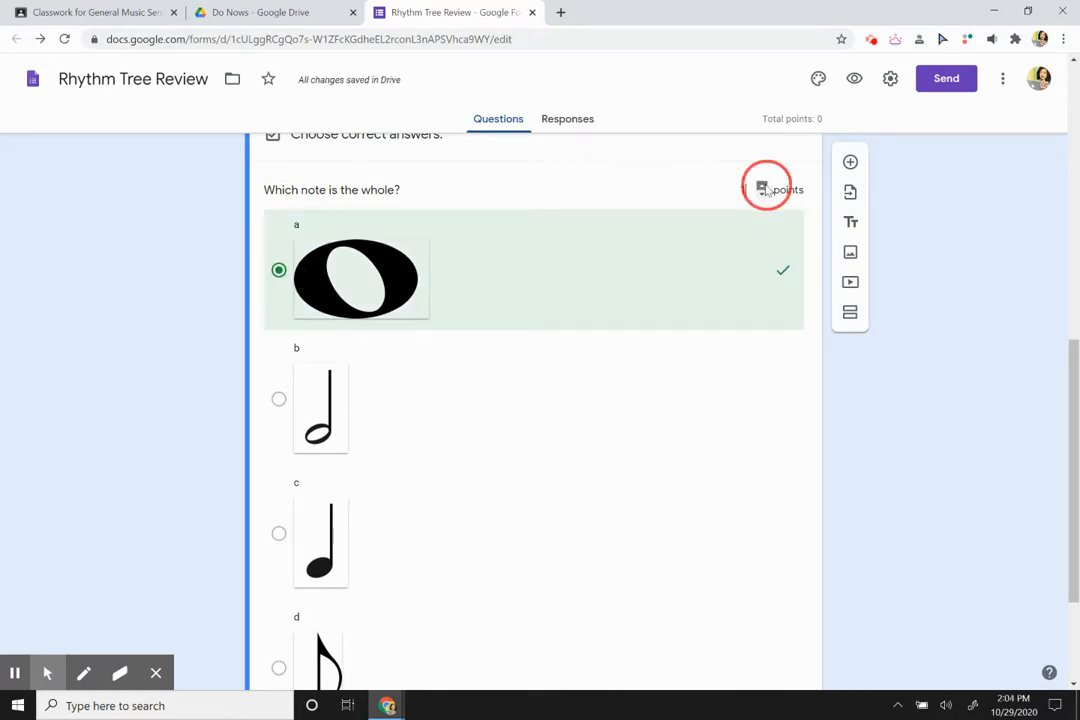
{"action": "type", "text": "1"}
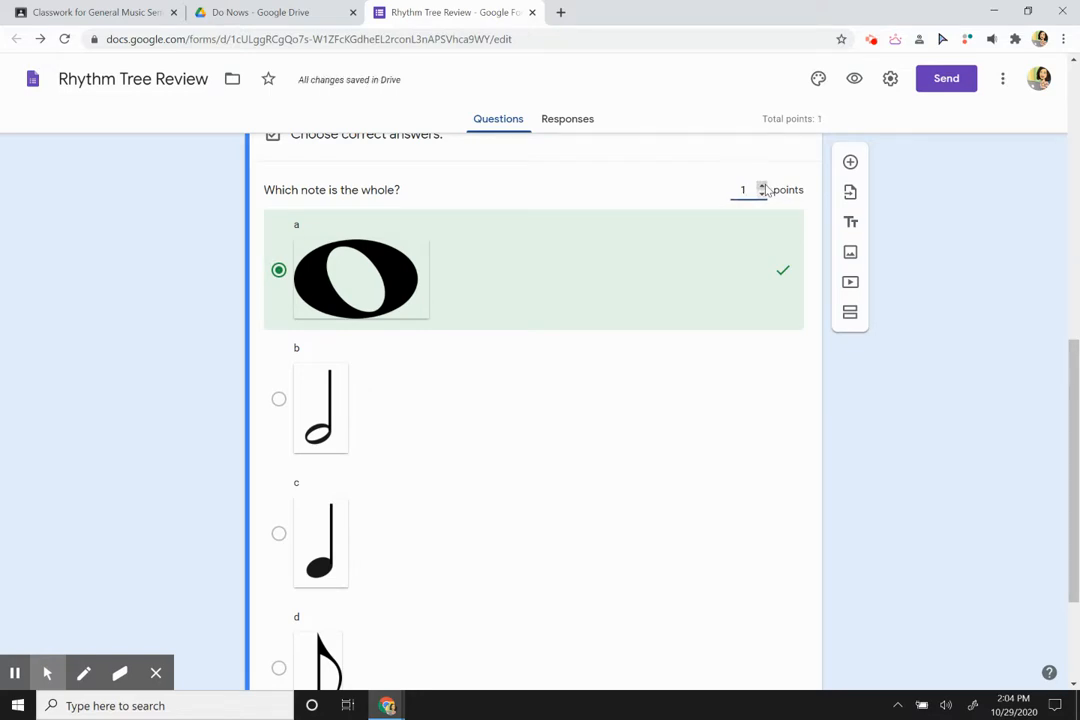
{"action": "scroll", "coordinate": [682, 325], "scroll_direction": "down", "scroll_amount": 2}
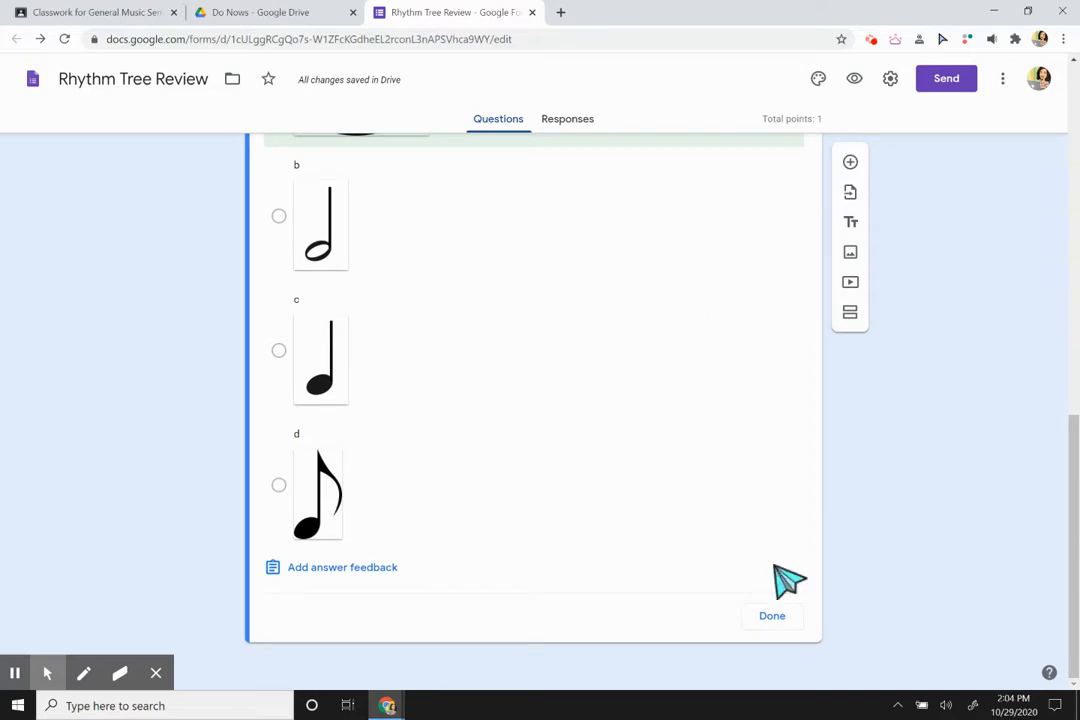
{"action": "left_click", "coordinate": [773, 620]}
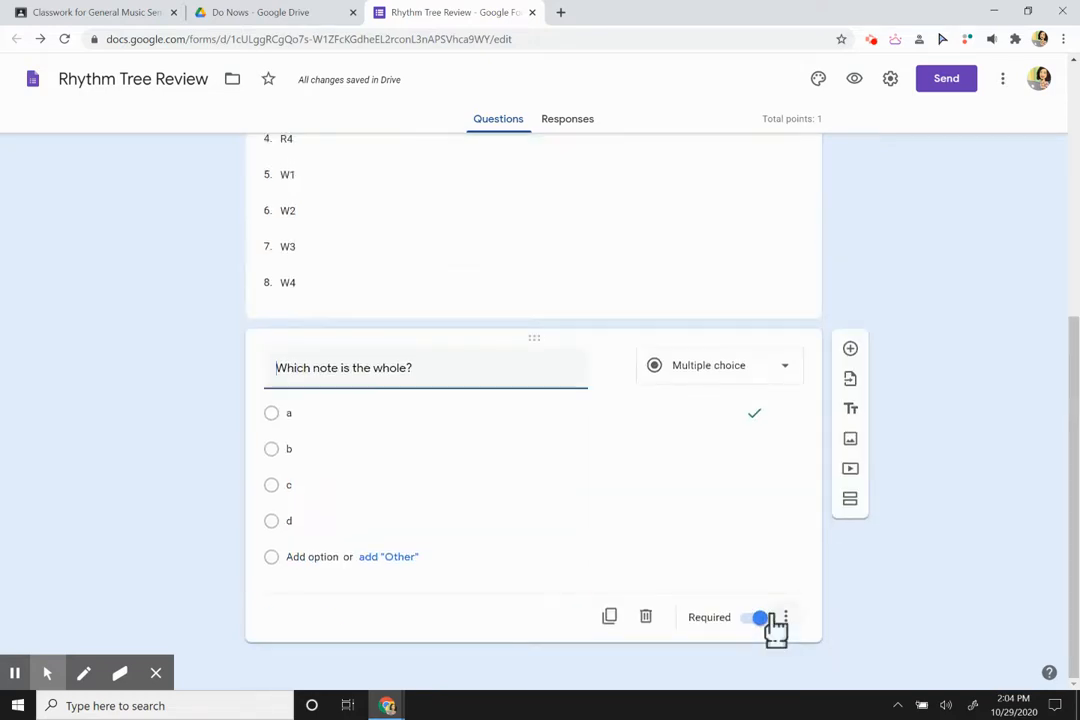
Review the whole note question's answer key, including where answer feedback can be added, and close it without changes
{"action": "scroll", "coordinate": [565, 487], "scroll_direction": "down", "scroll_amount": 4}
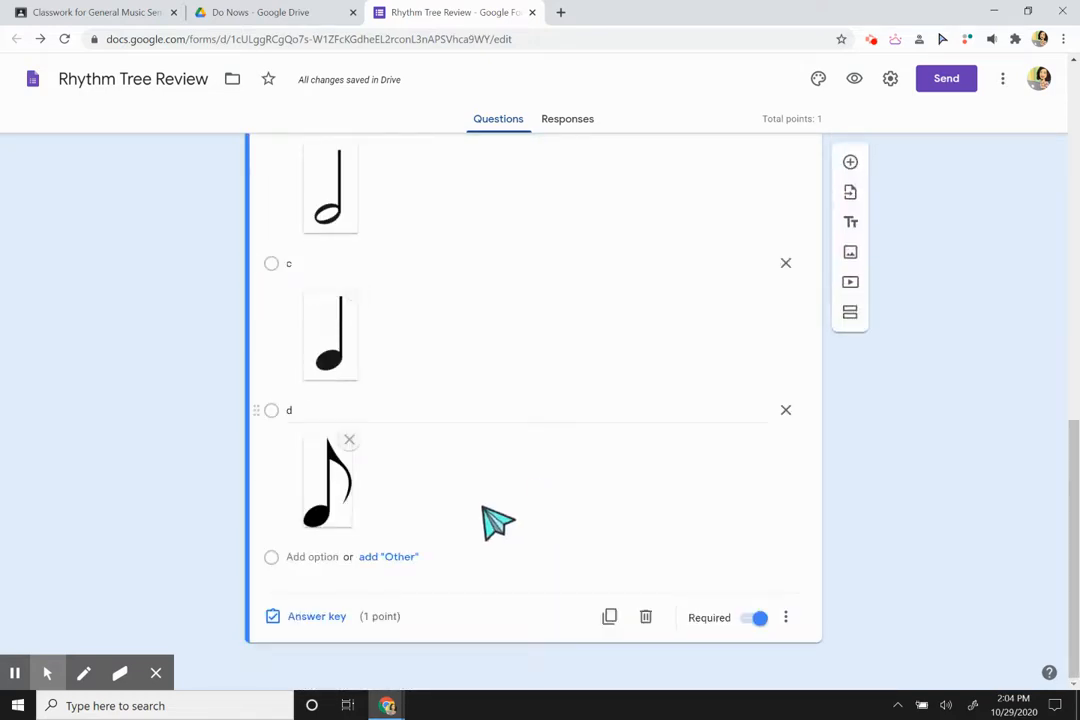
{"action": "left_click", "coordinate": [321, 612]}
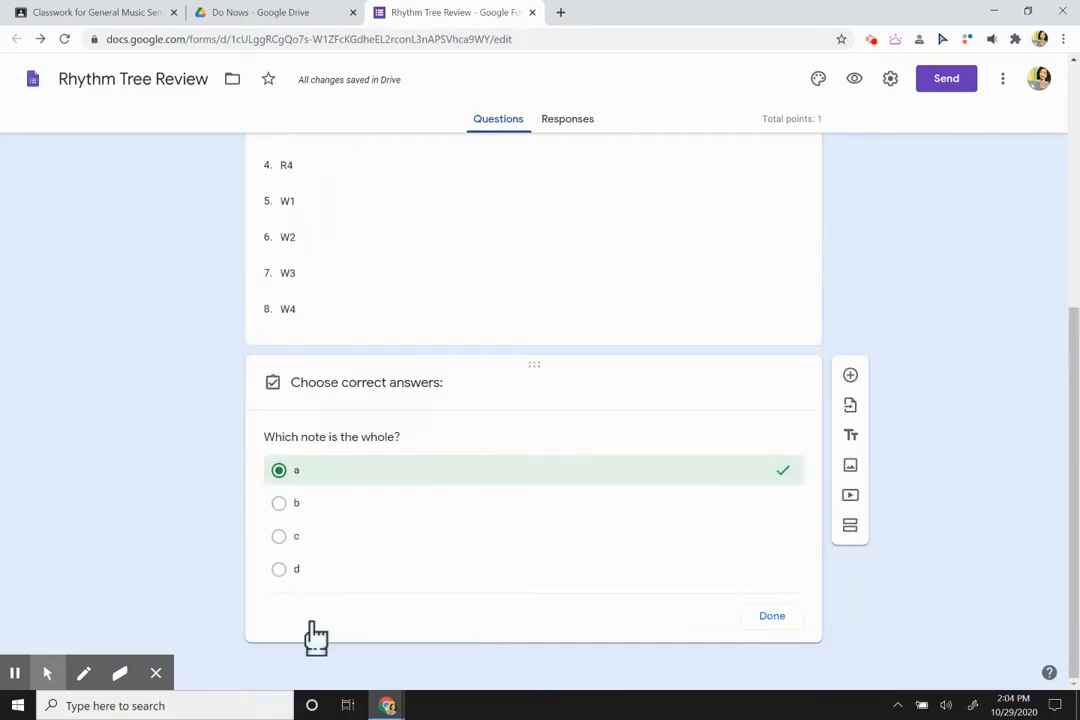
{"action": "scroll", "coordinate": [405, 520], "scroll_direction": "down", "scroll_amount": 2}
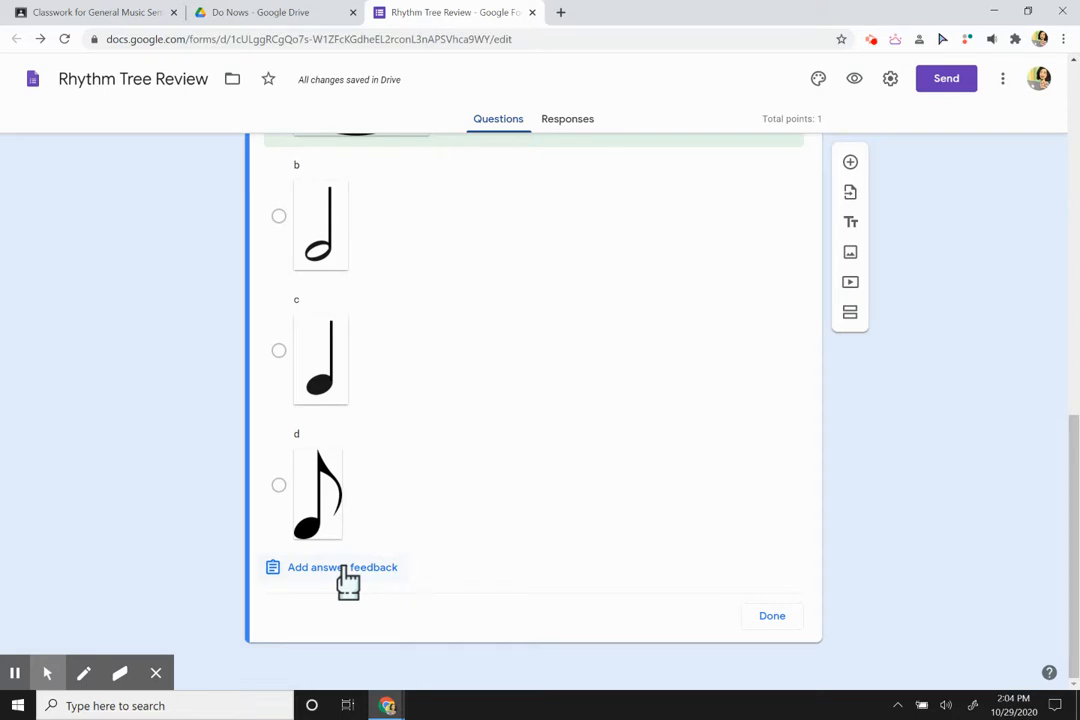
{"action": "scroll", "coordinate": [348, 583], "scroll_direction": "up", "scroll_amount": 2}
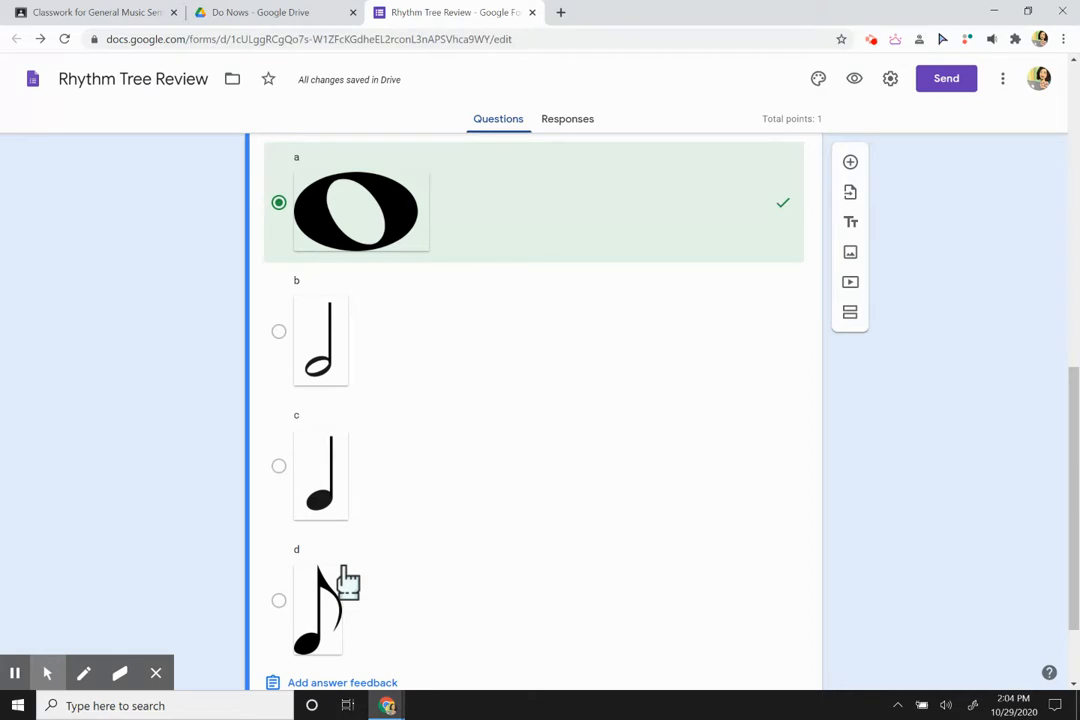
{"action": "scroll", "coordinate": [348, 583], "scroll_direction": "down", "scroll_amount": 2}
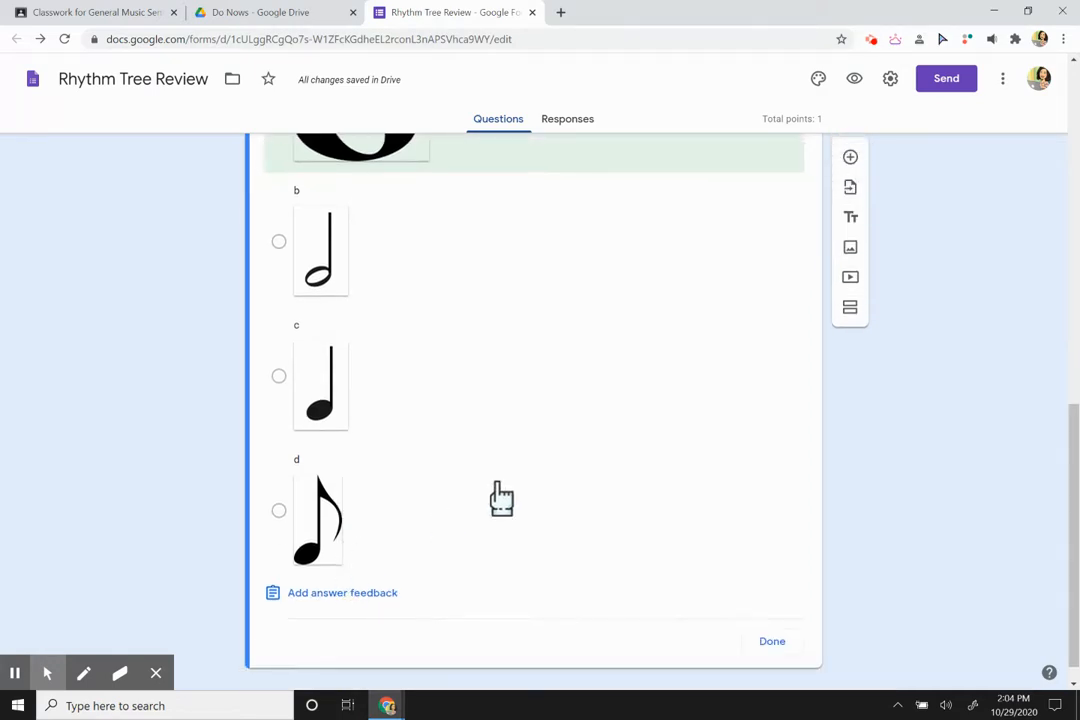
{"action": "left_click", "coordinate": [772, 644]}
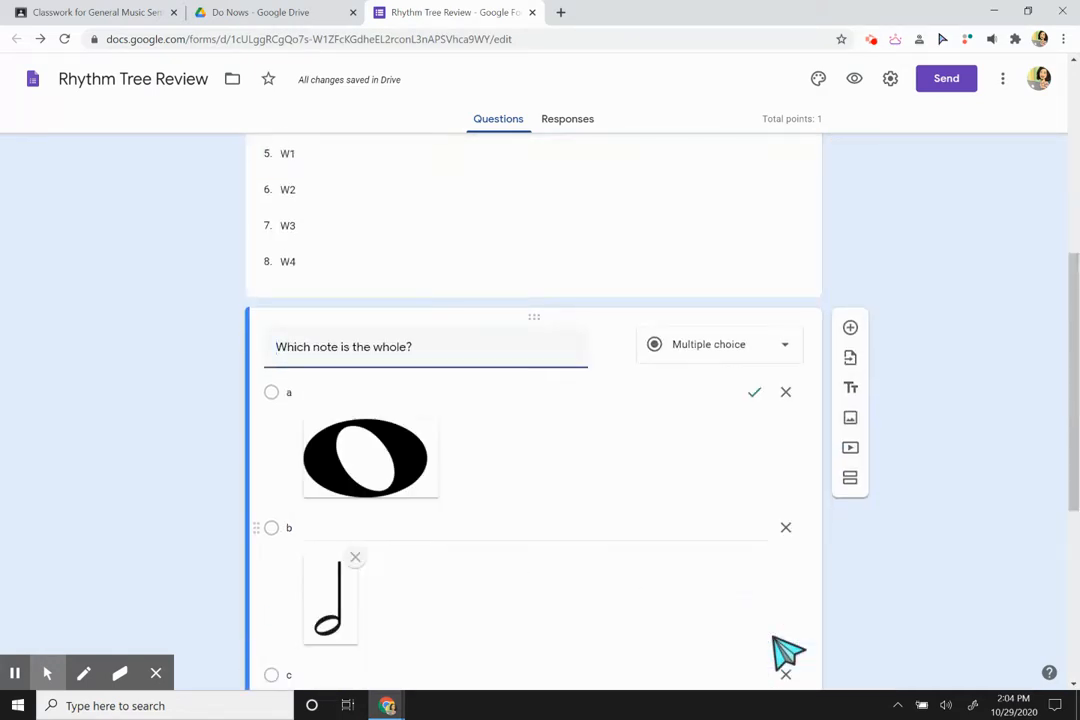
Duplicate the completed whole note question with its four picture options
{"action": "scroll", "coordinate": [632, 520], "scroll_direction": "down", "scroll_amount": 3}
{"action": "scroll", "coordinate": [632, 520], "scroll_direction": "down", "scroll_amount": 2}
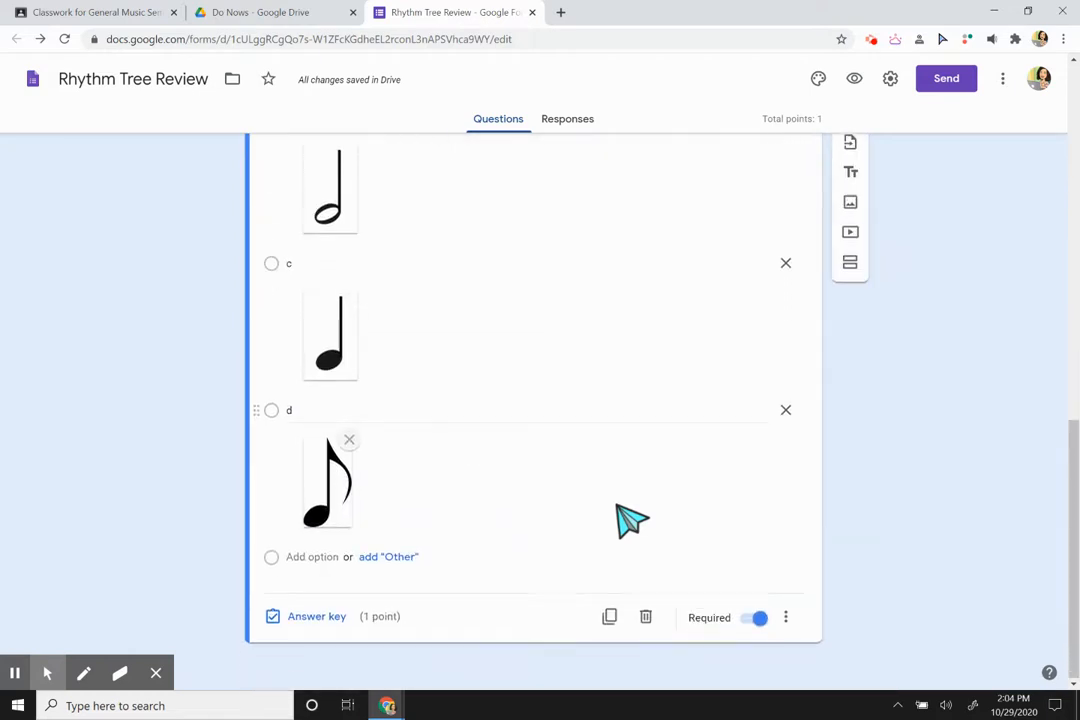
{"action": "scroll", "coordinate": [632, 520], "scroll_direction": "up", "scroll_amount": 3}
{"action": "scroll", "coordinate": [632, 520], "scroll_direction": "down", "scroll_amount": 1}
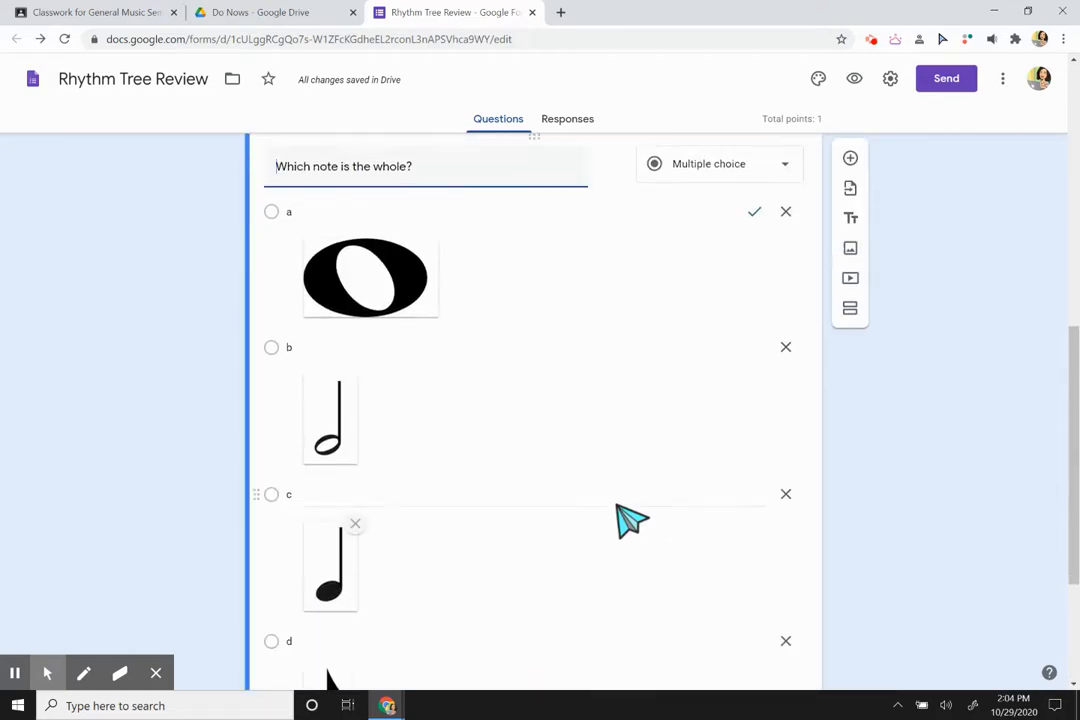
{"action": "scroll", "coordinate": [632, 520], "scroll_direction": "down", "scroll_amount": 1}
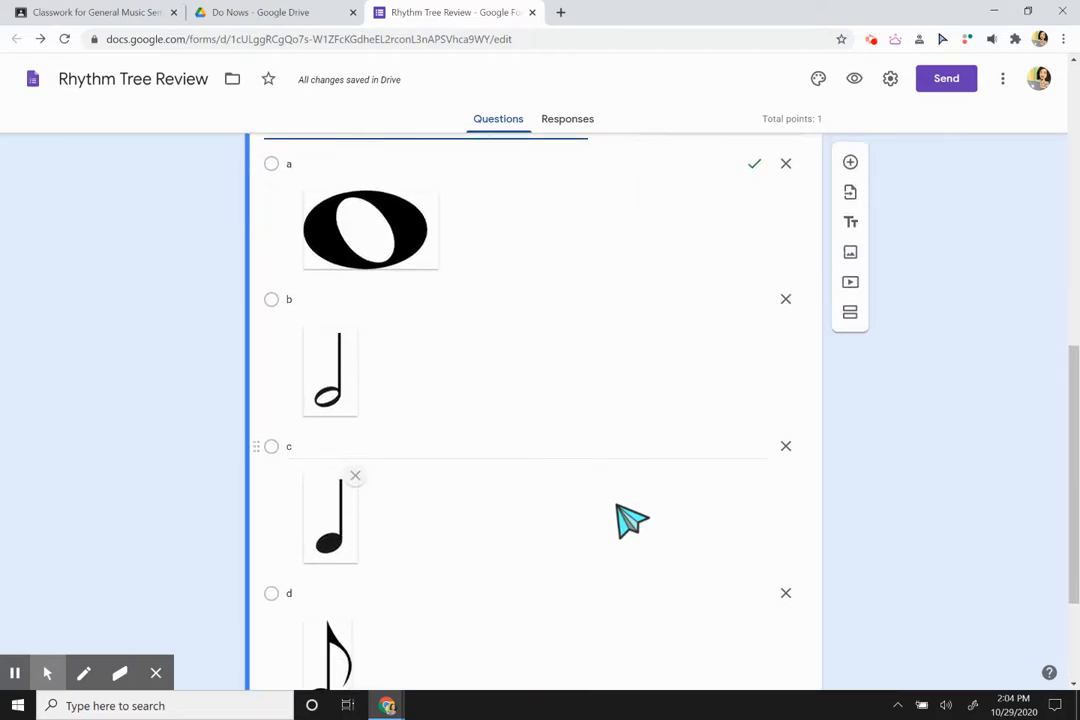
{"action": "scroll", "coordinate": [632, 520], "scroll_direction": "down", "scroll_amount": 4}
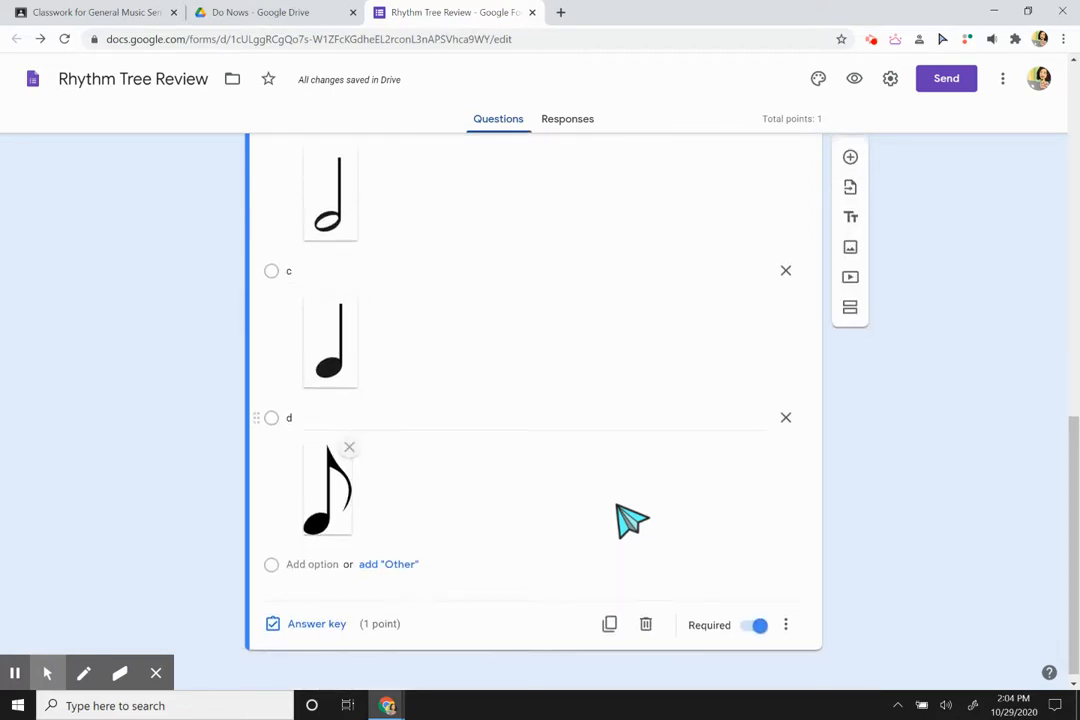
{"action": "left_click", "coordinate": [623, 625]}
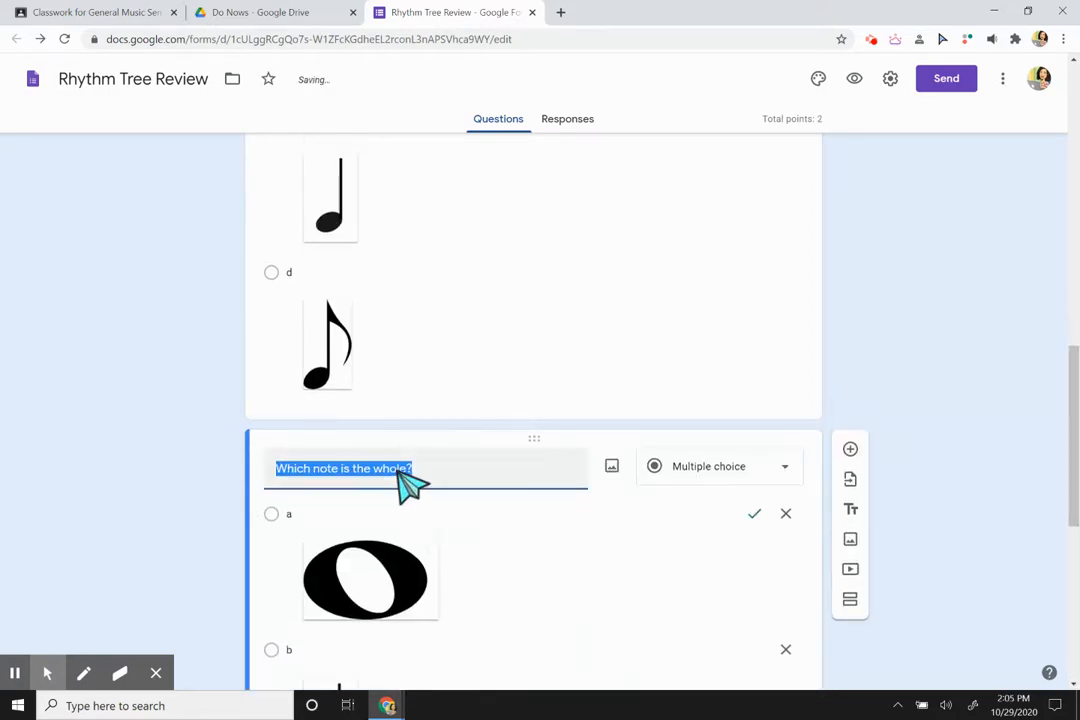
Change the duplicated question's text to "Which note is the eighth note?"
{"action": "right_click", "coordinate": [393, 470]}
{"action": "left_click", "coordinate": [453, 482]}
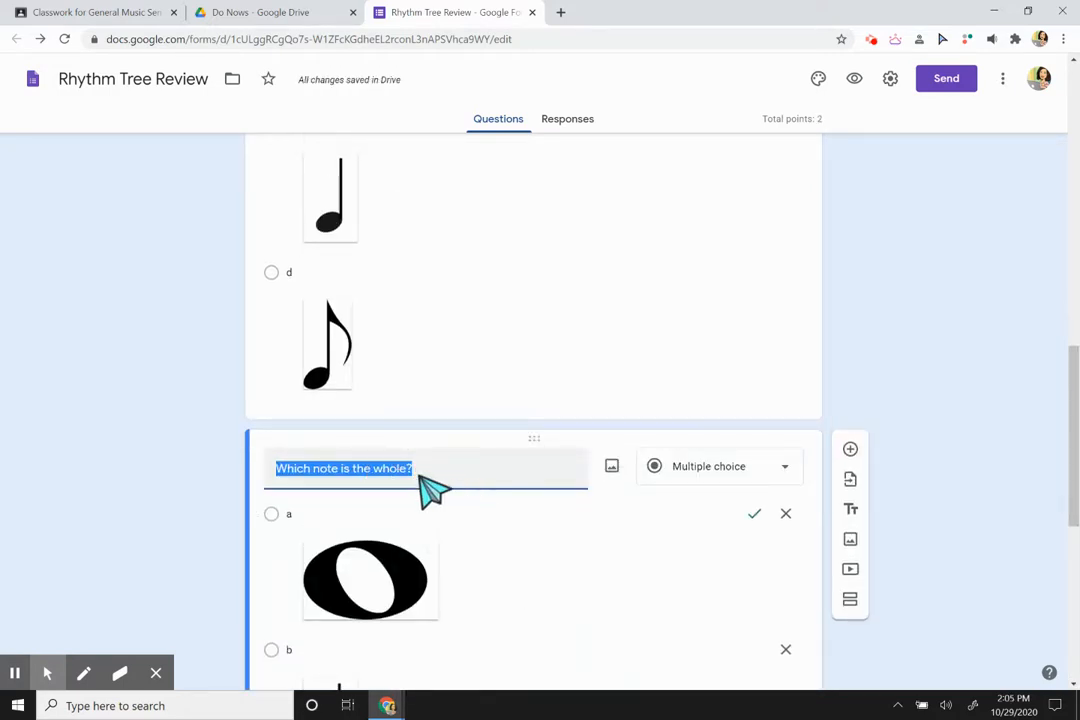
{"action": "left_click", "coordinate": [417, 474]}
{"action": "double_click", "coordinate": [399, 469]}
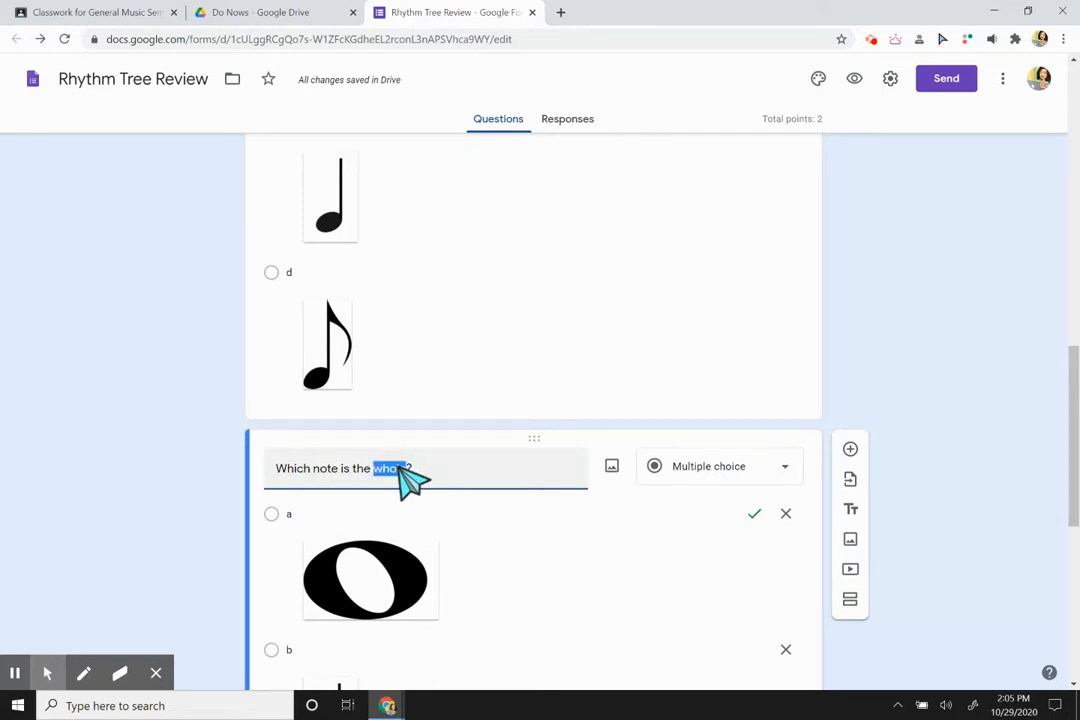
{"action": "type", "text": "eighth note"}
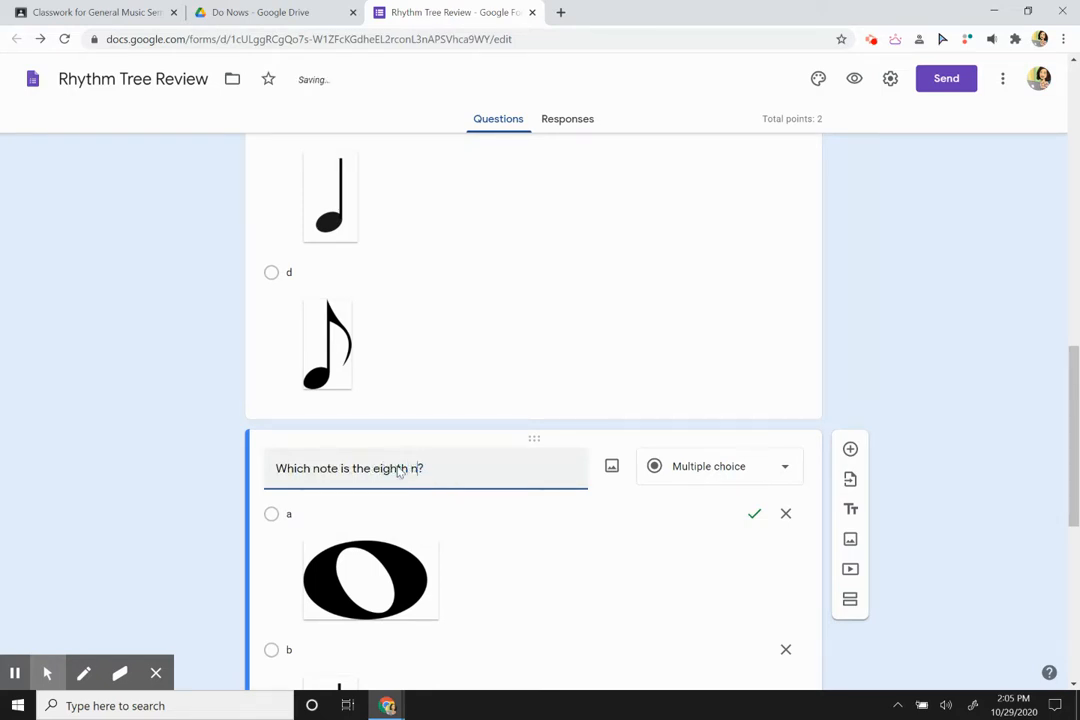
Change the eighth note question's answer key so that option d, instead of option a, is the only correct answer
{"action": "scroll", "coordinate": [412, 482], "scroll_direction": "down", "scroll_amount": 1}
{"action": "scroll", "coordinate": [413, 483], "scroll_direction": "down", "scroll_amount": 4}
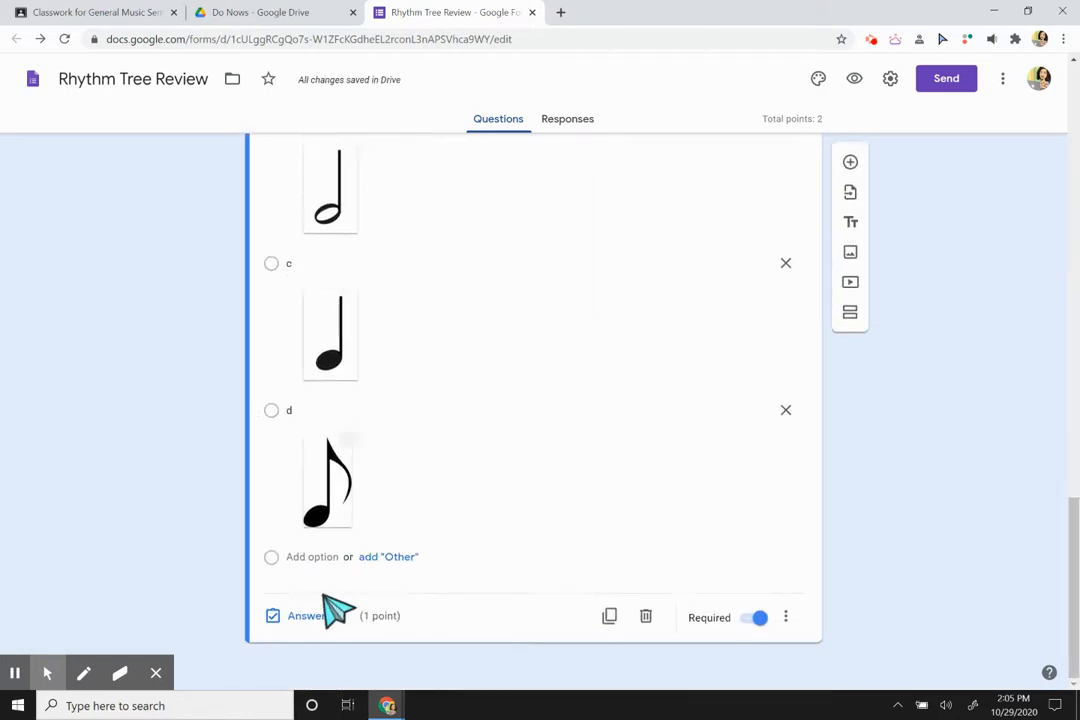
{"action": "left_click", "coordinate": [316, 616]}
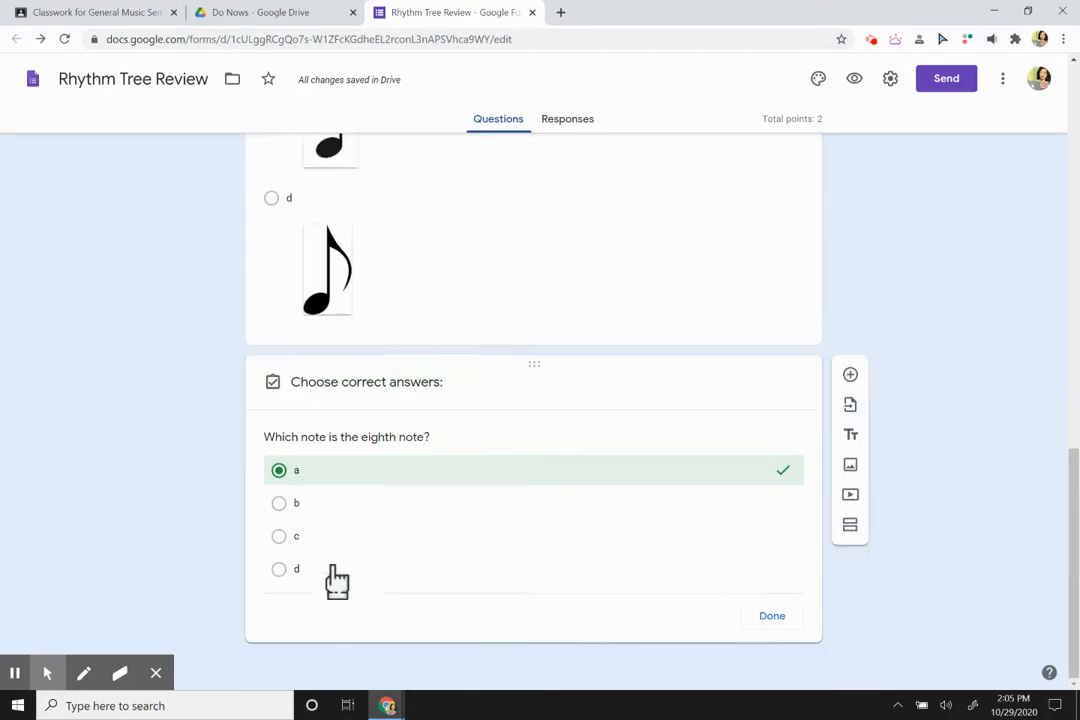
{"action": "left_click", "coordinate": [279, 519]}
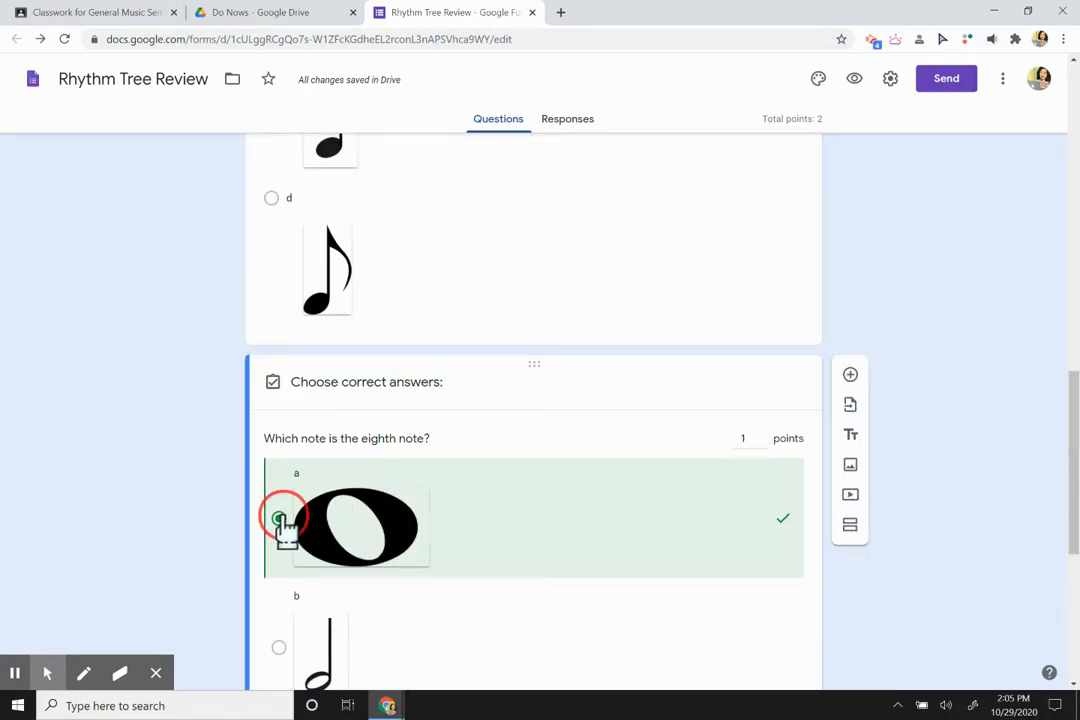
{"action": "scroll", "coordinate": [345, 593], "scroll_direction": "down", "scroll_amount": 3}
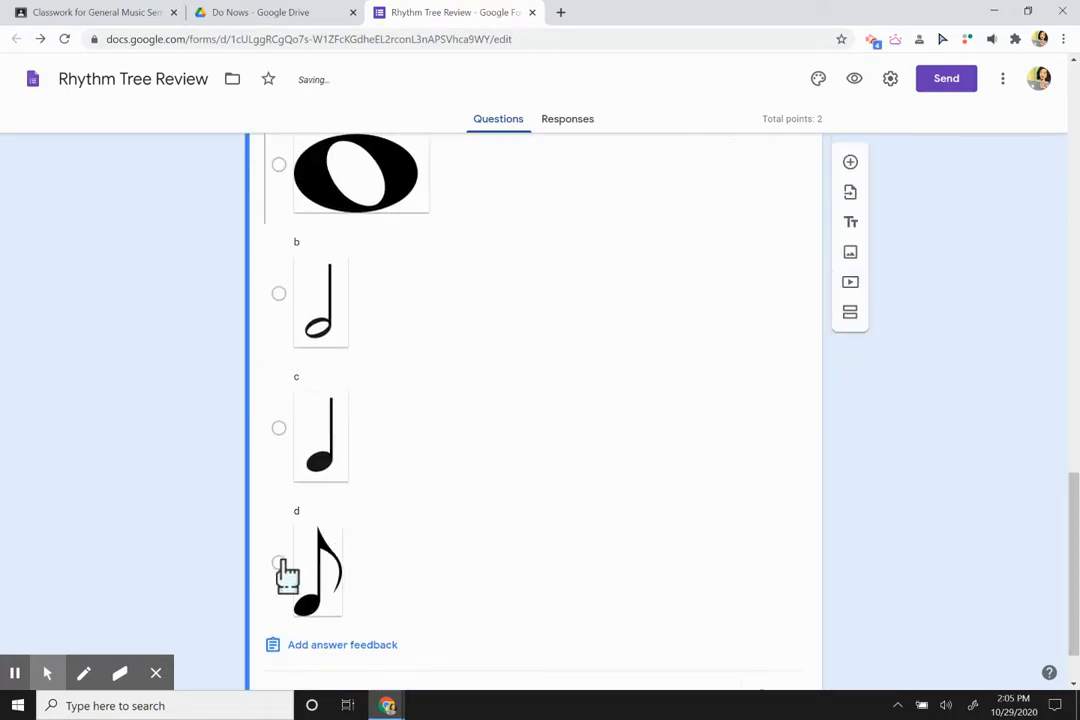
{"action": "left_click", "coordinate": [279, 593]}
{"action": "scroll", "coordinate": [489, 520], "scroll_direction": "up", "scroll_amount": 5}
{"action": "scroll", "coordinate": [489, 520], "scroll_direction": "down", "scroll_amount": 6}
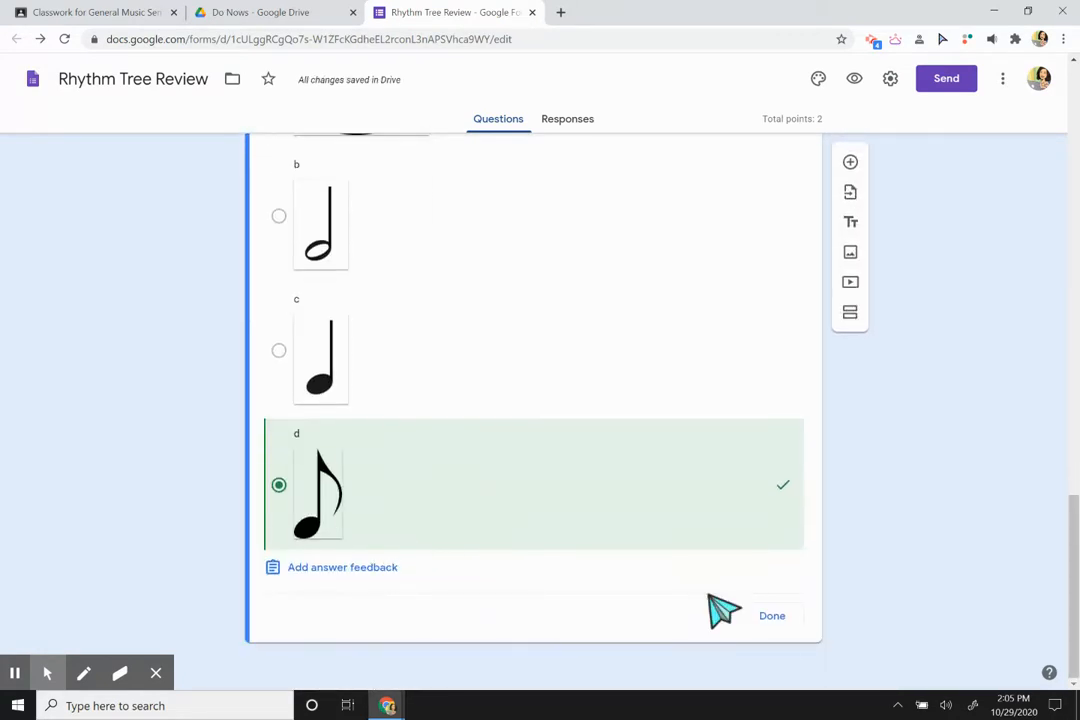
{"action": "left_click", "coordinate": [772, 618]}
Duplicate the eighth note question and change the copy's text to "3. Which note is the half note?"
{"action": "scroll", "coordinate": [598, 591], "scroll_direction": "down", "scroll_amount": 4}
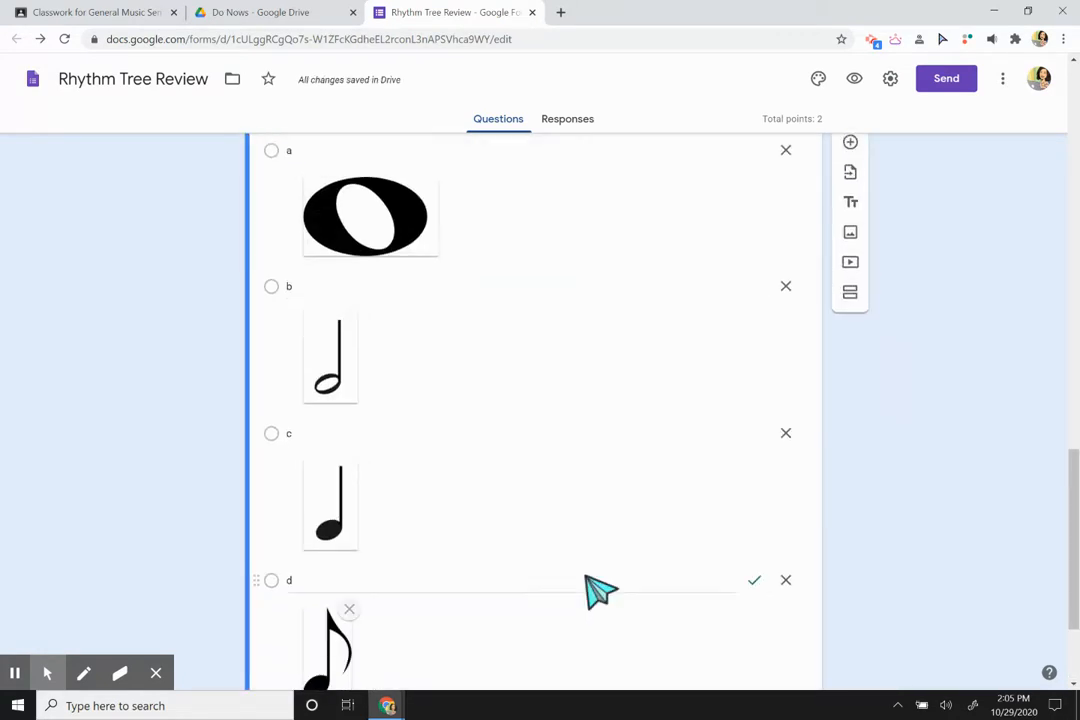
{"action": "left_click", "coordinate": [610, 617]}
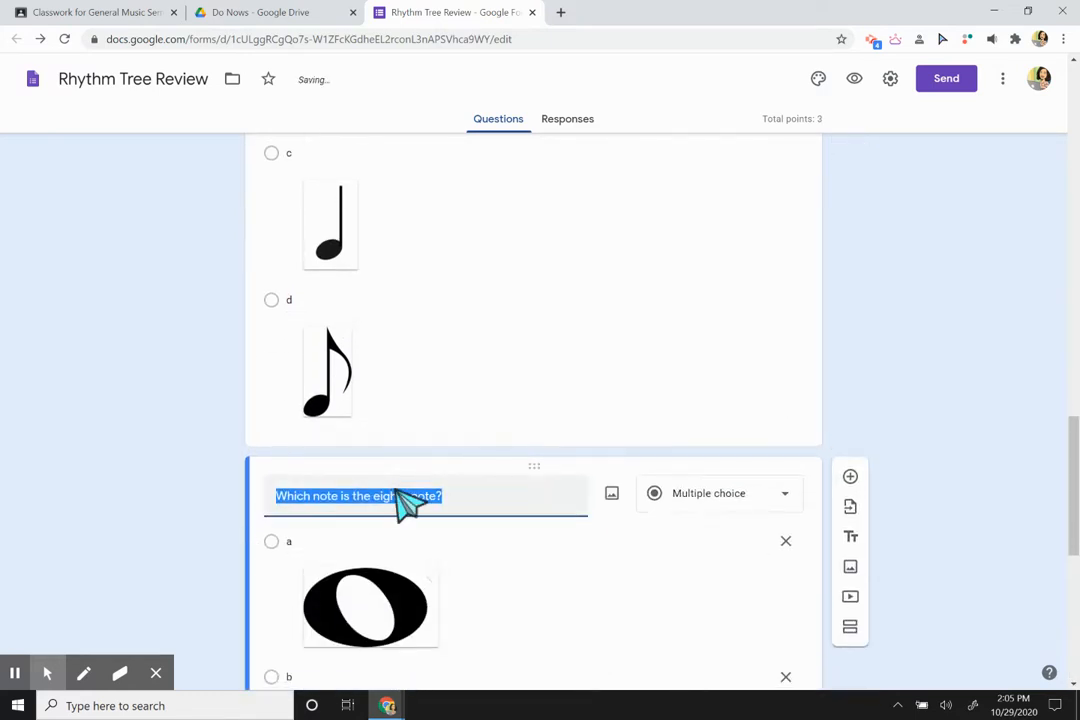
{"action": "double_click", "coordinate": [398, 493]}
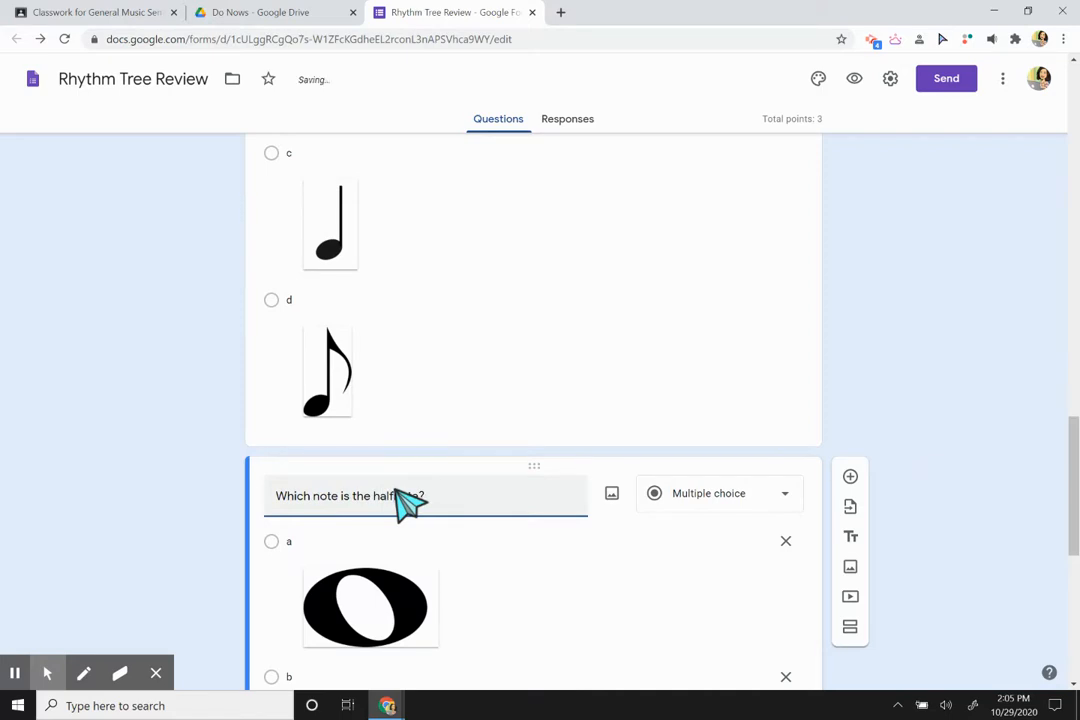
{"action": "scroll", "coordinate": [704, 570], "scroll_direction": "down", "scroll_amount": 5}
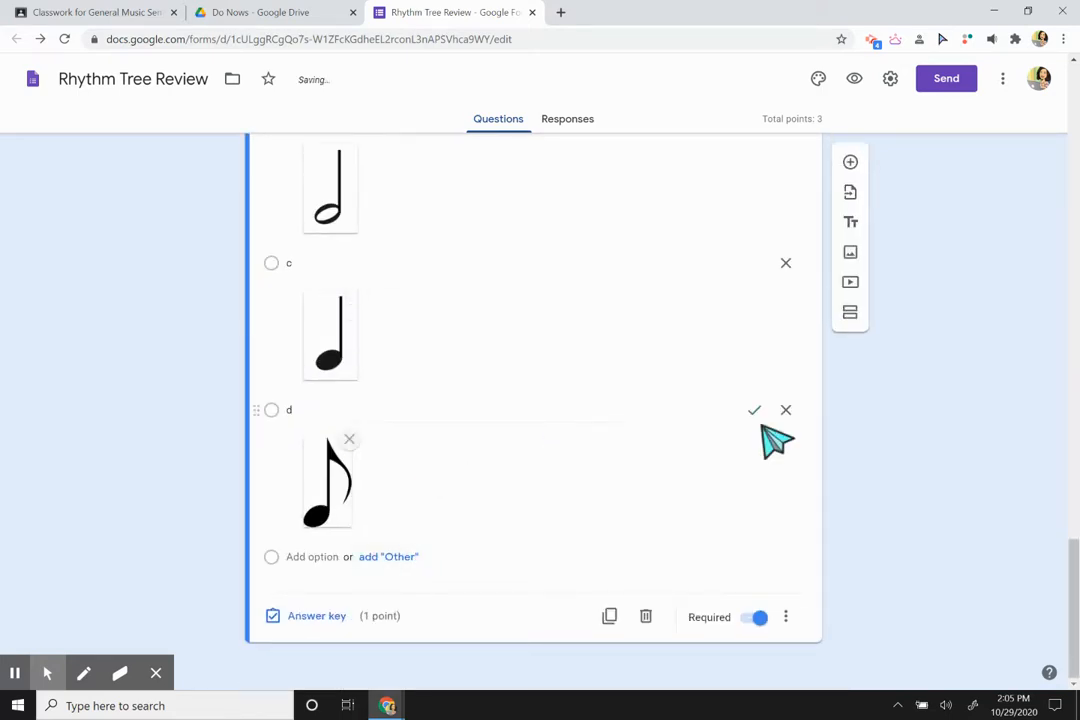
{"action": "scroll", "coordinate": [500, 320], "scroll_direction": "up", "scroll_amount": 3}
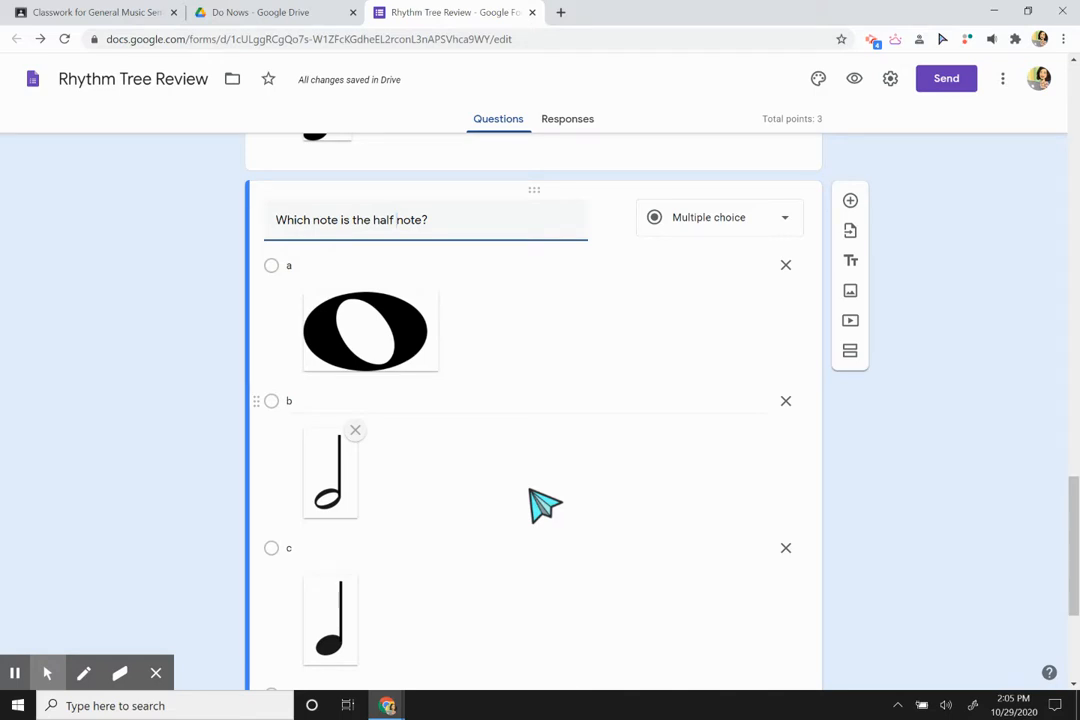
{"action": "left_click", "coordinate": [279, 221]}
{"action": "type", "text": "3."}
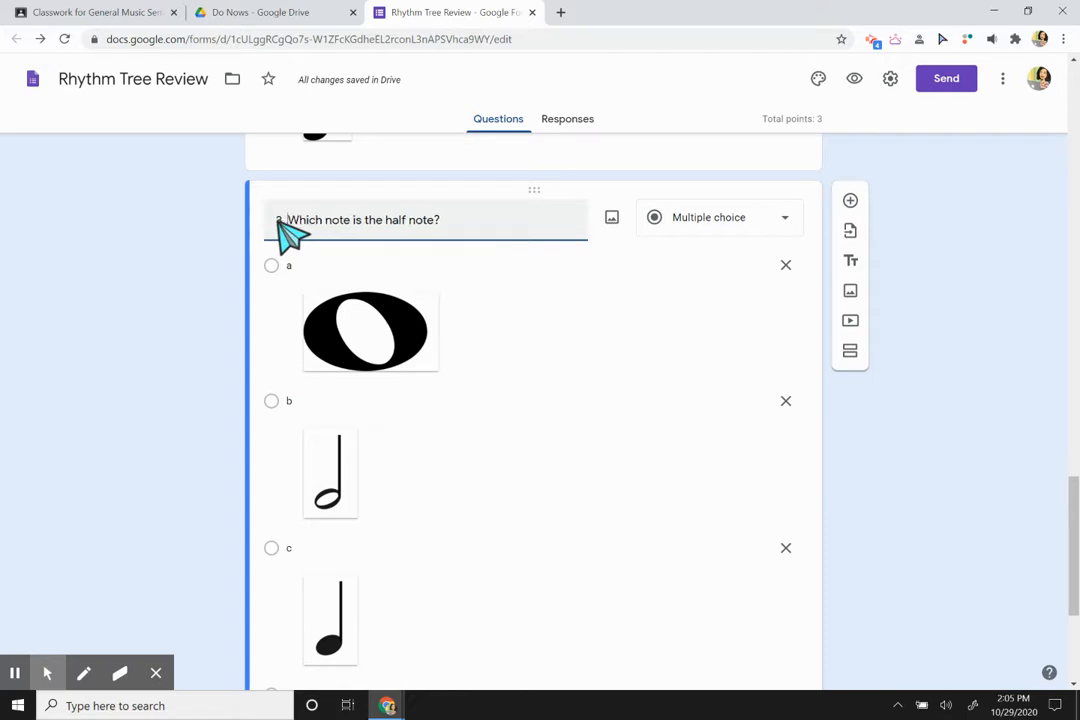
Change the half note question's answer key so that option b, instead of option d, is the only correct answer
{"action": "scroll", "coordinate": [494, 385], "scroll_direction": "down", "scroll_amount": 1}
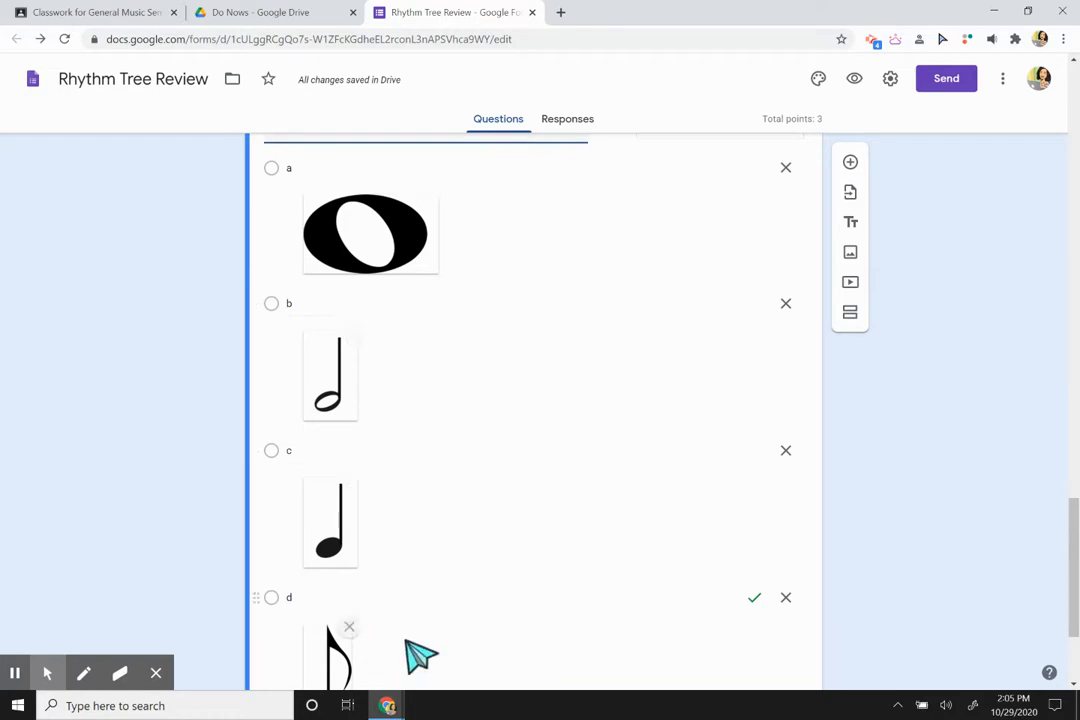
{"action": "scroll", "coordinate": [420, 655], "scroll_direction": "down", "scroll_amount": 2}
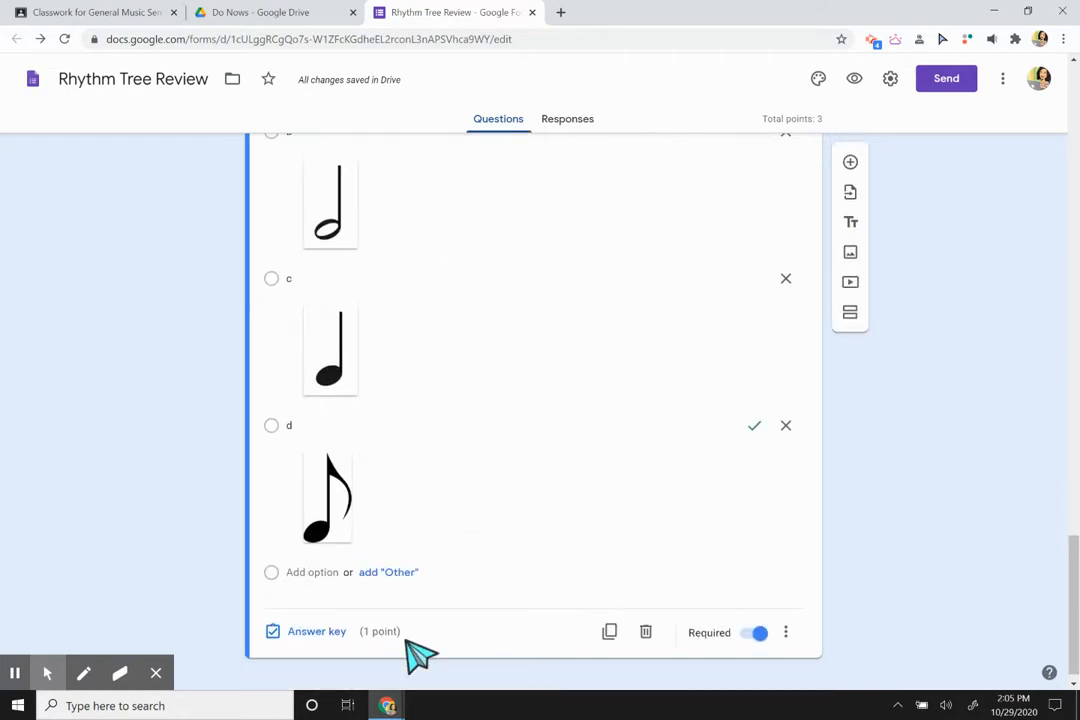
{"action": "left_click", "coordinate": [322, 634]}
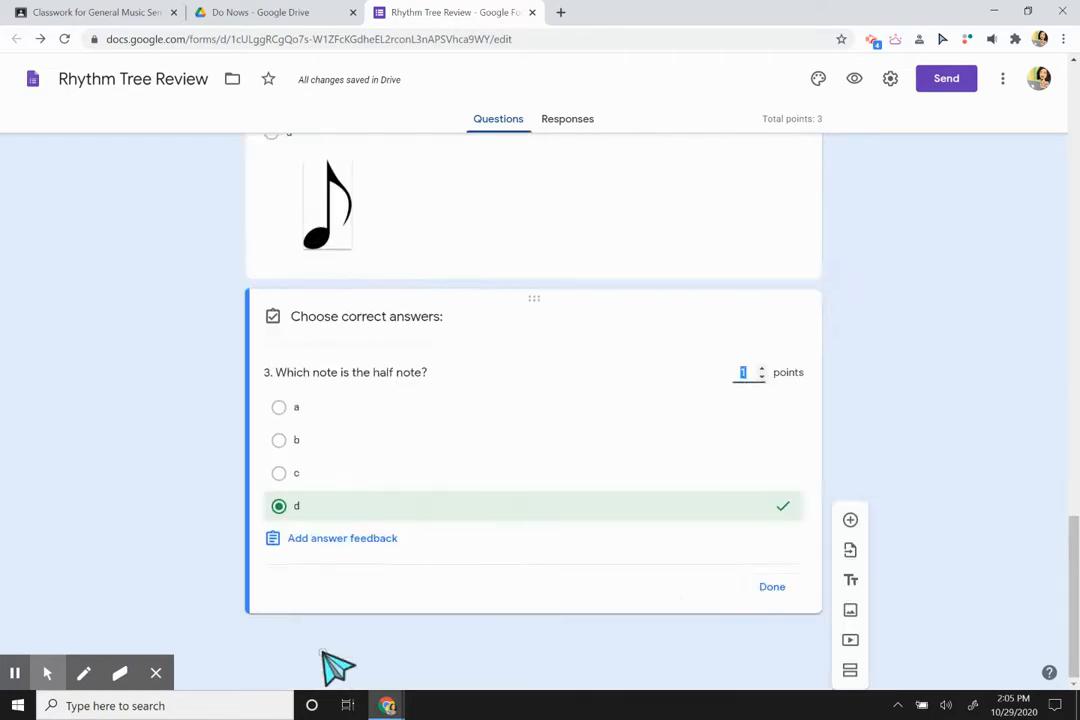
{"action": "left_click", "coordinate": [279, 562]}
{"action": "scroll", "coordinate": [284, 564], "scroll_direction": "down", "scroll_amount": 2}
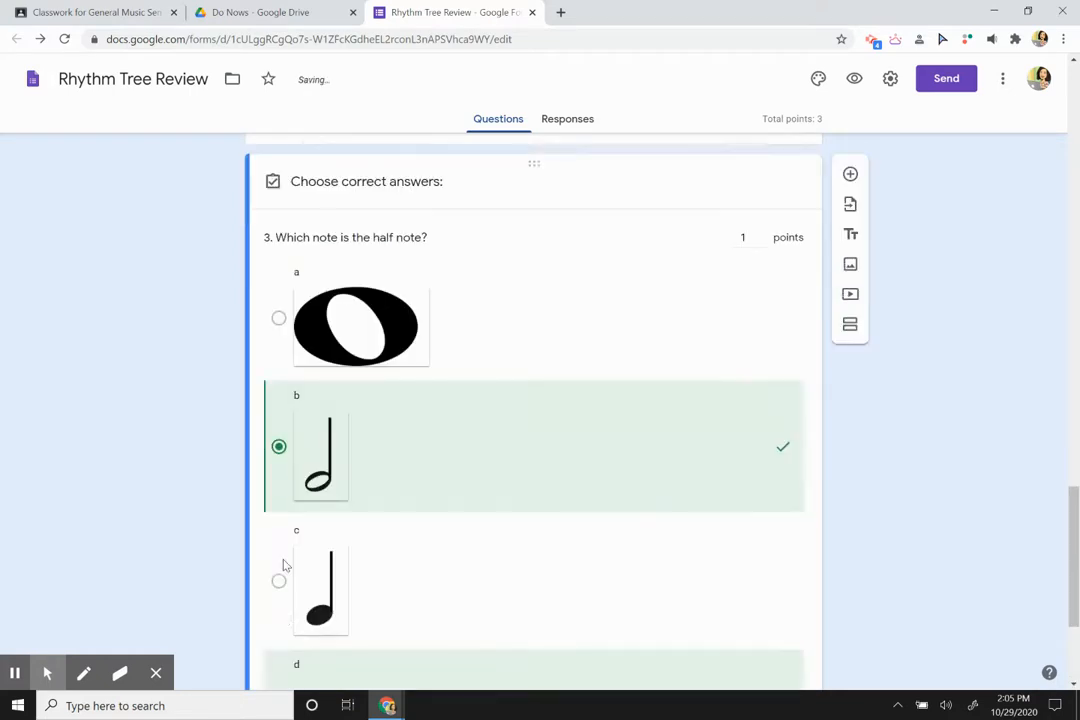
{"action": "left_click", "coordinate": [279, 652]}
{"action": "left_click", "coordinate": [279, 652]}
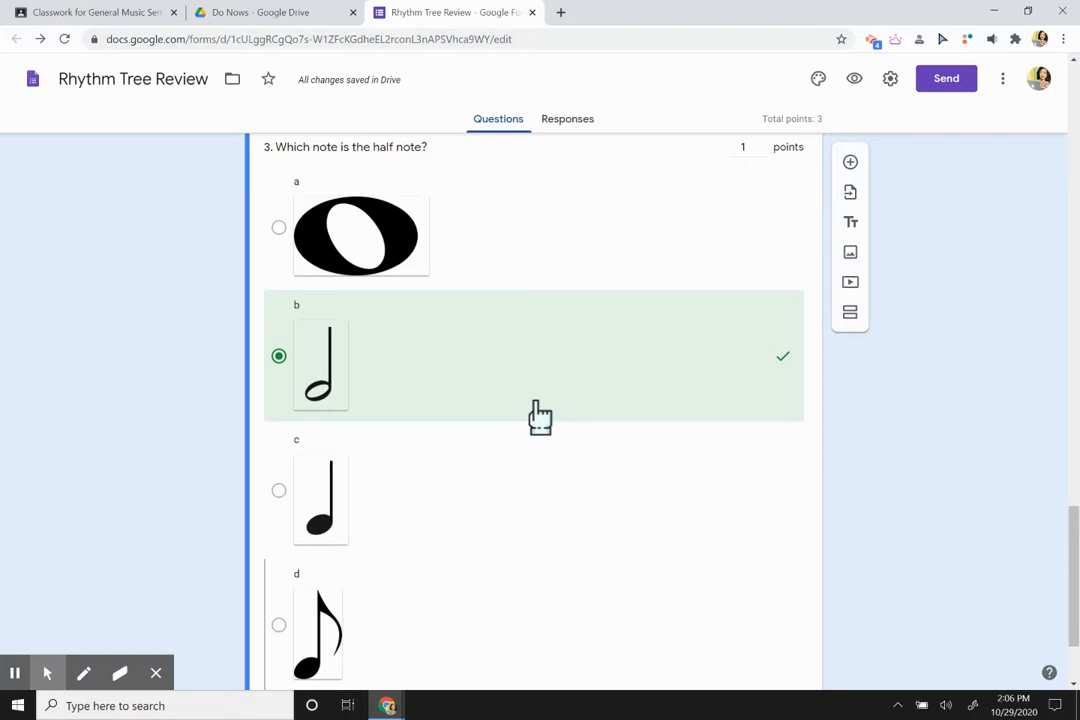
Add a new section titled "Rhythm Note Values" after the half note question and make section 1 go to section 2
{"action": "scroll", "coordinate": [540, 417], "scroll_direction": "down", "scroll_amount": 3}
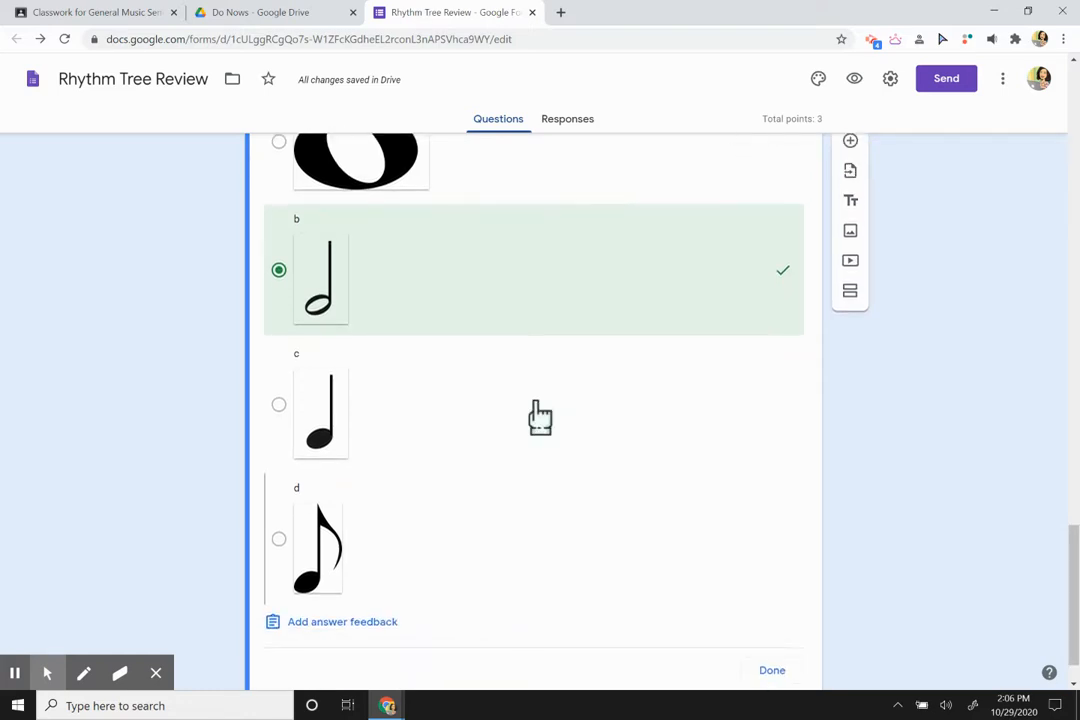
{"action": "scroll", "coordinate": [540, 417], "scroll_direction": "up", "scroll_amount": 10}
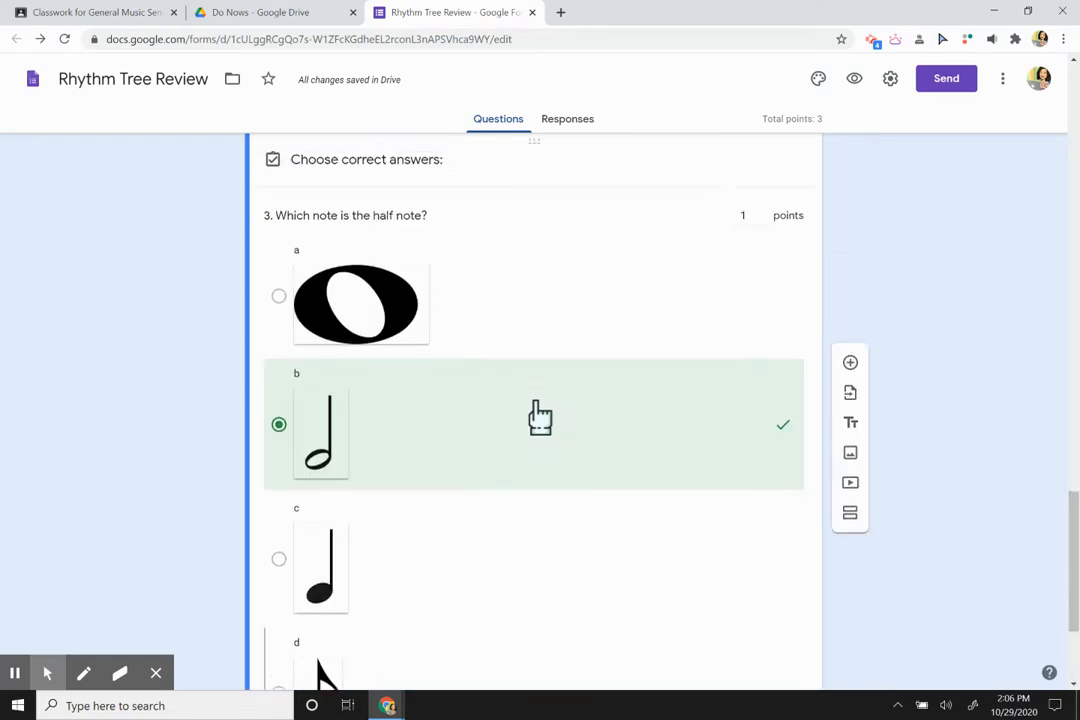
{"action": "scroll", "coordinate": [550, 417], "scroll_direction": "up", "scroll_amount": 2}
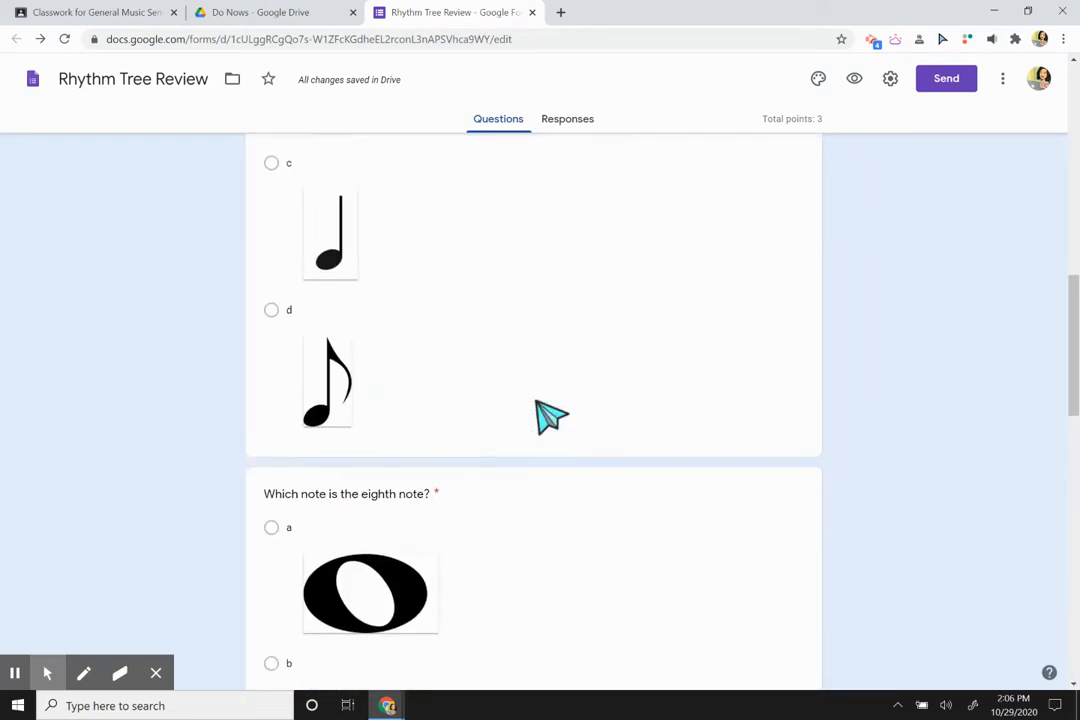
{"action": "scroll", "coordinate": [550, 417], "scroll_direction": "down", "scroll_amount": 10}
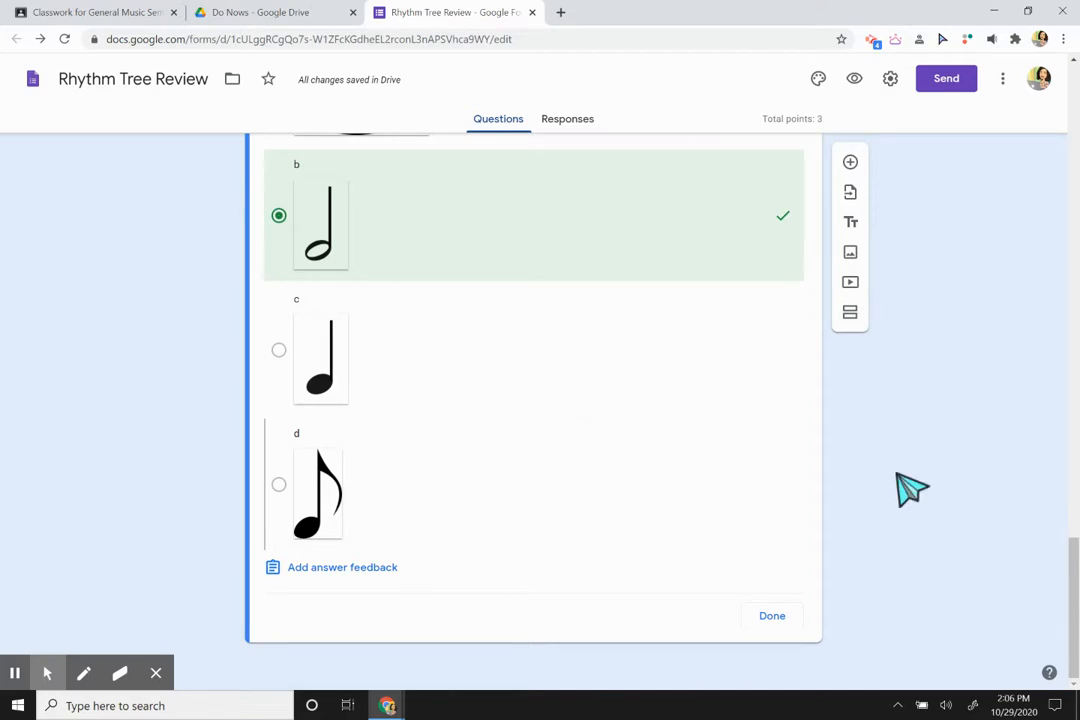
{"action": "left_click", "coordinate": [852, 315]}
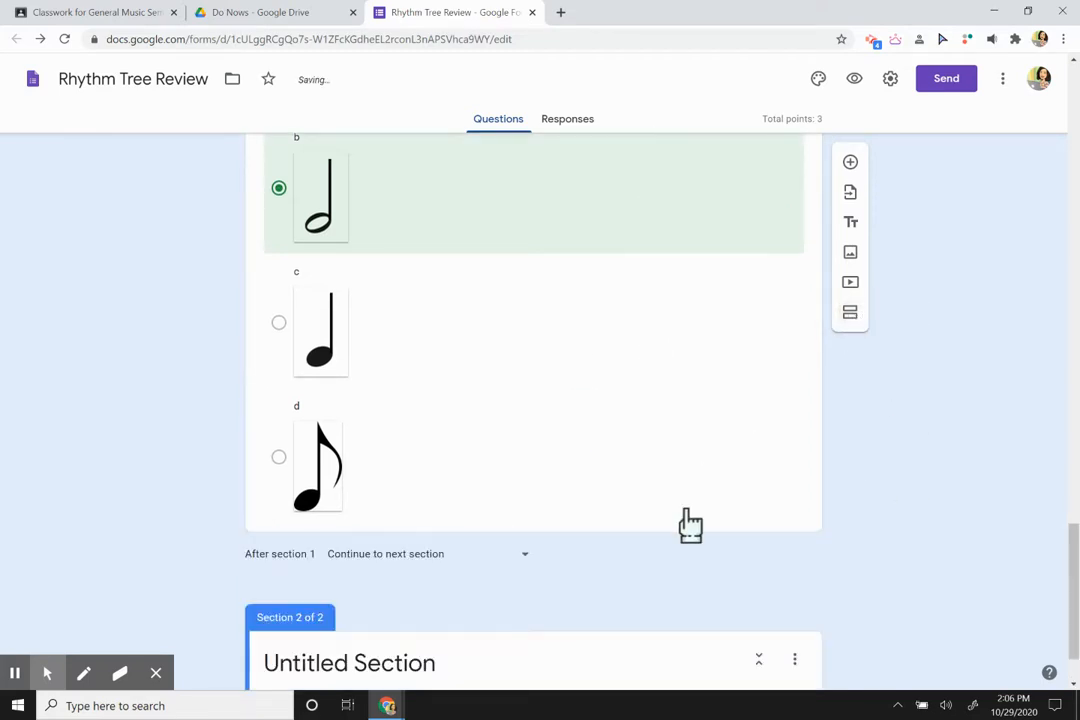
{"action": "left_click", "coordinate": [421, 594]}
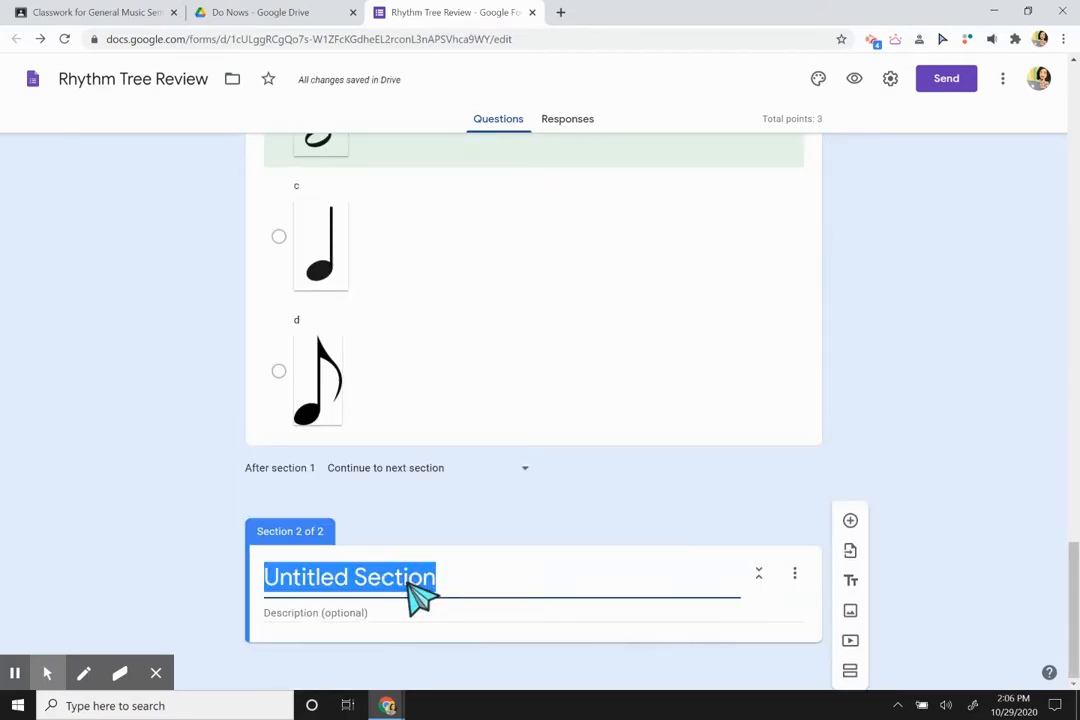
{"action": "type", "text": "Rhythm Note Values"}
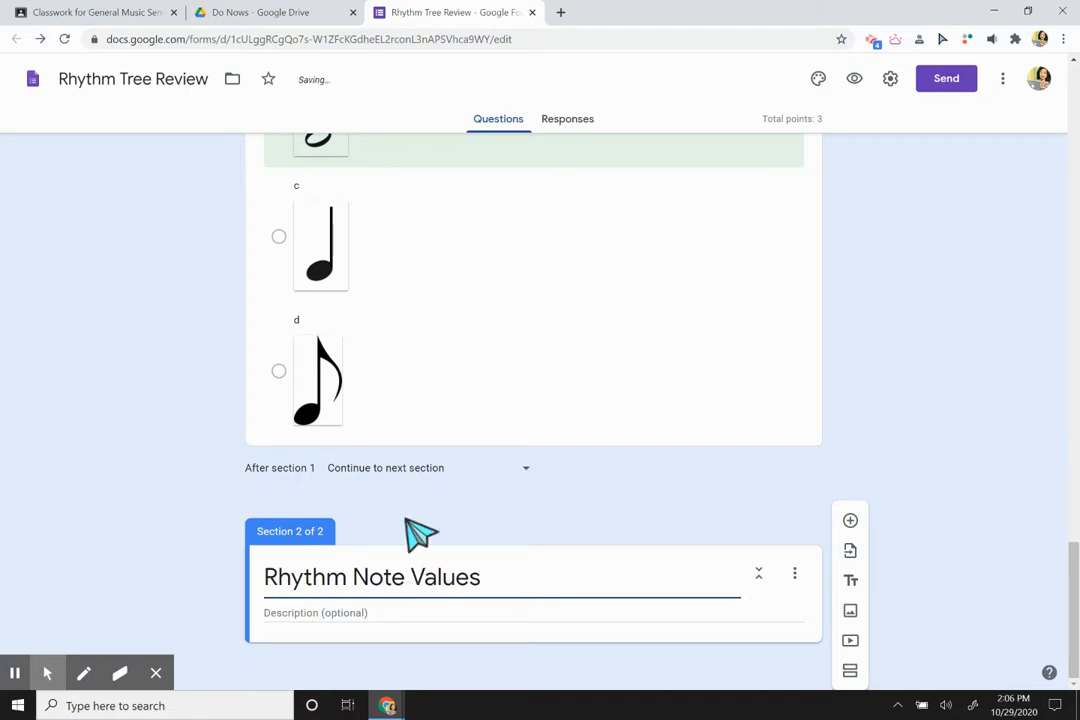
{"action": "left_click", "coordinate": [414, 482]}
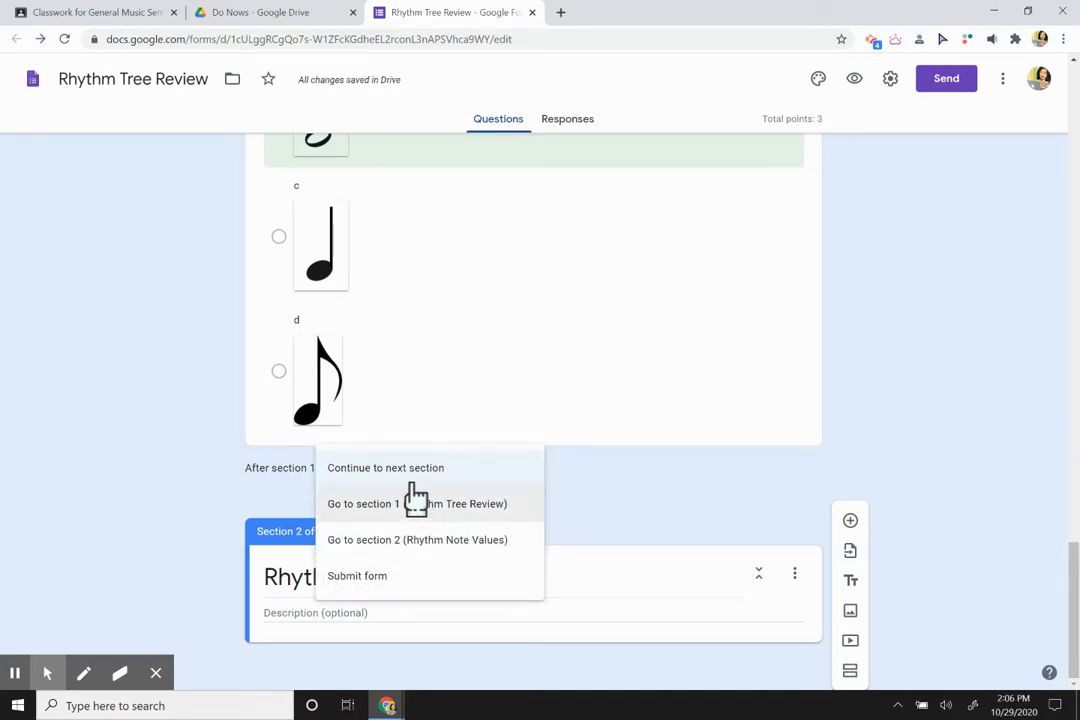
{"action": "left_click", "coordinate": [480, 540]}
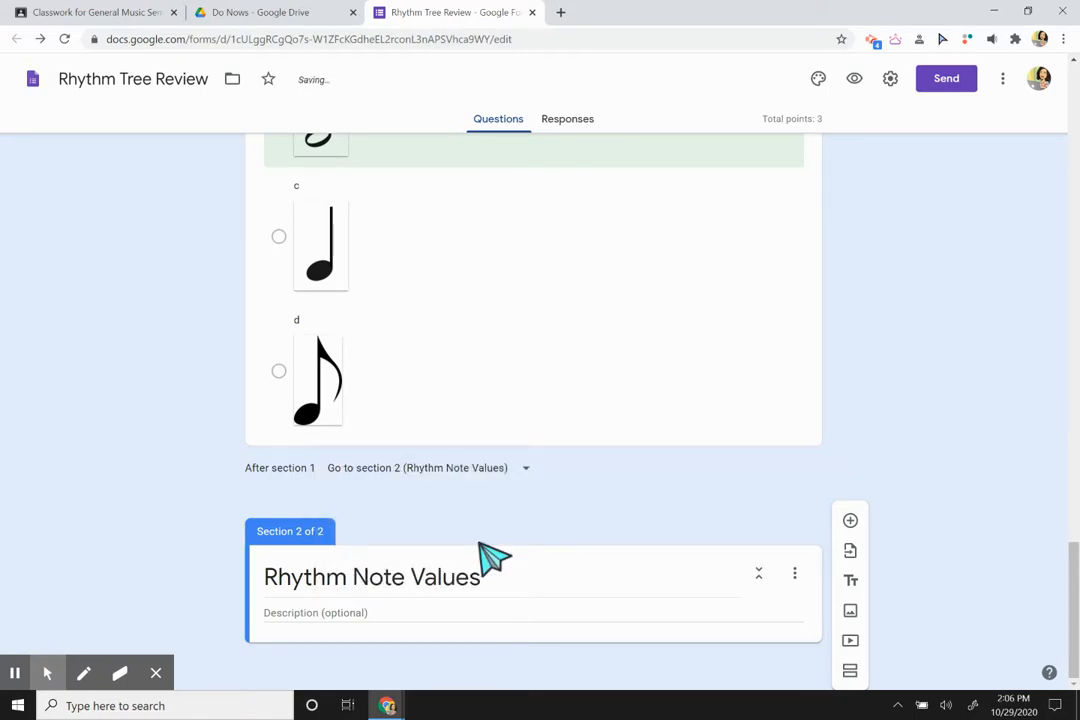
Add a multiple-choice question to the Rhythm Note Values section reading "1. In 4/4 time, how many beats are in a half note?"
{"action": "left_click", "coordinate": [850, 523]}
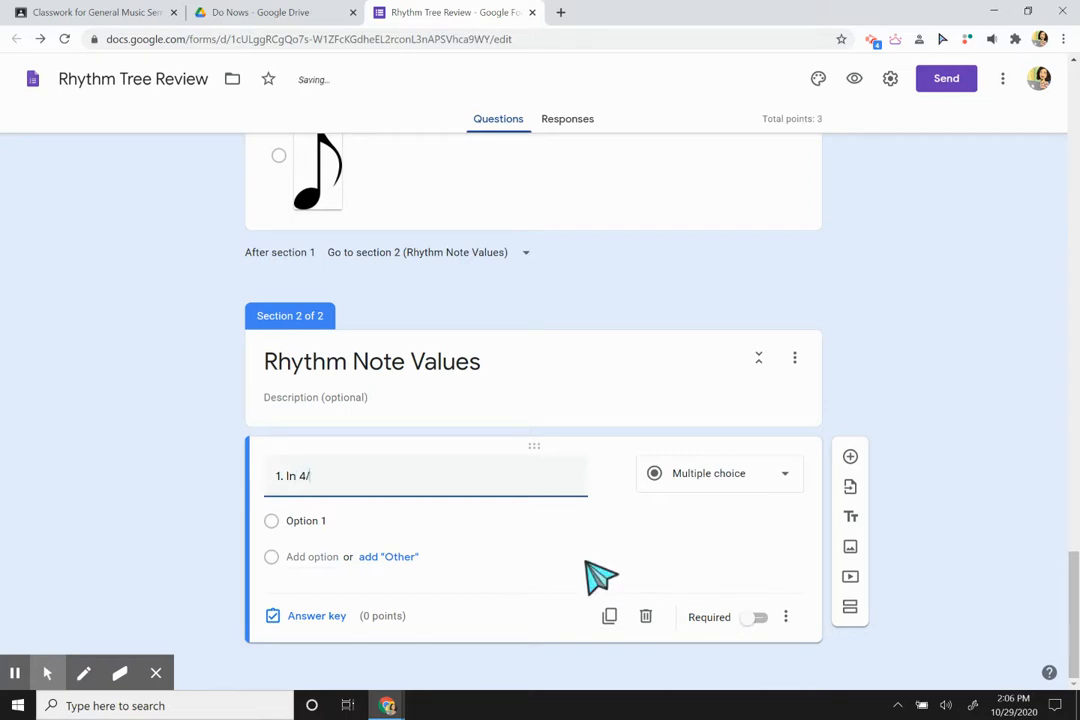
{"action": "type", "text": "how many beats"}
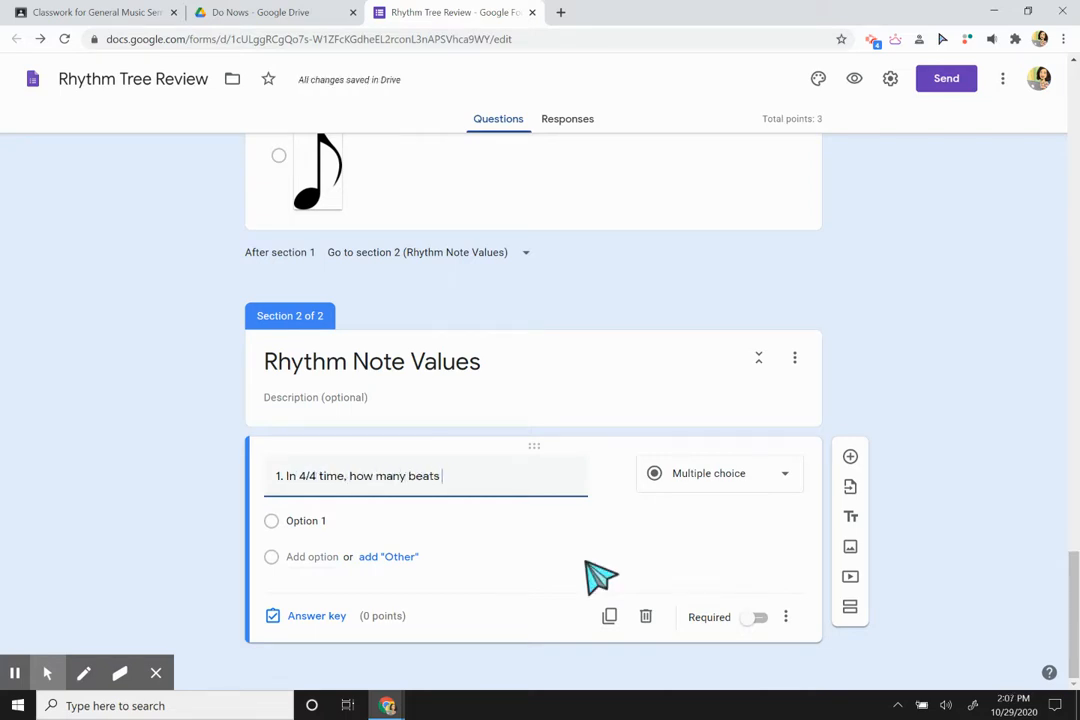
{"action": "type", "text": "ha"}
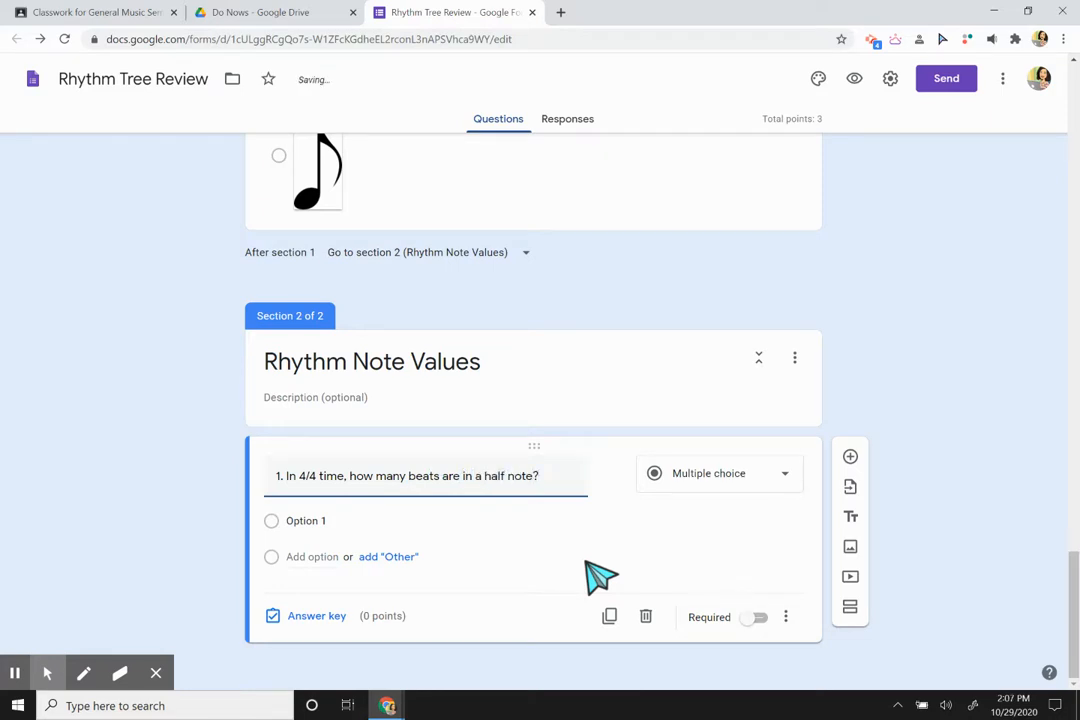
Give the half note beats question the answer options 1, 2, 3, 4 and 5, and make it required
{"action": "left_click", "coordinate": [290, 519]}
{"action": "type", "text": "1"}
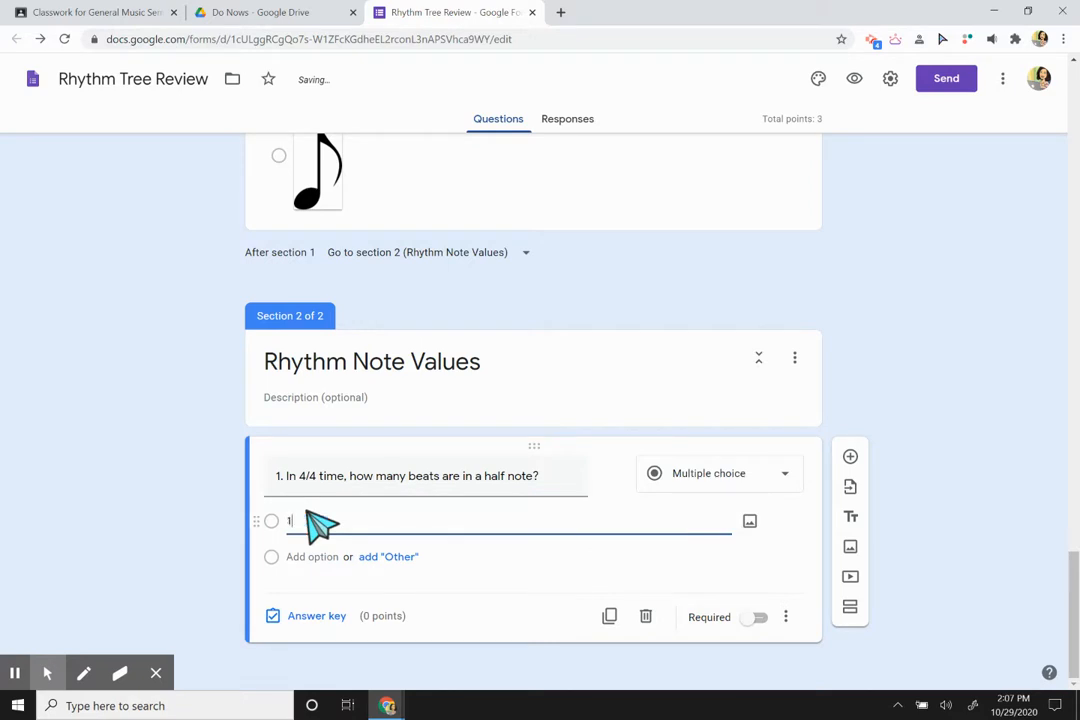
{"action": "left_click", "coordinate": [358, 517]}
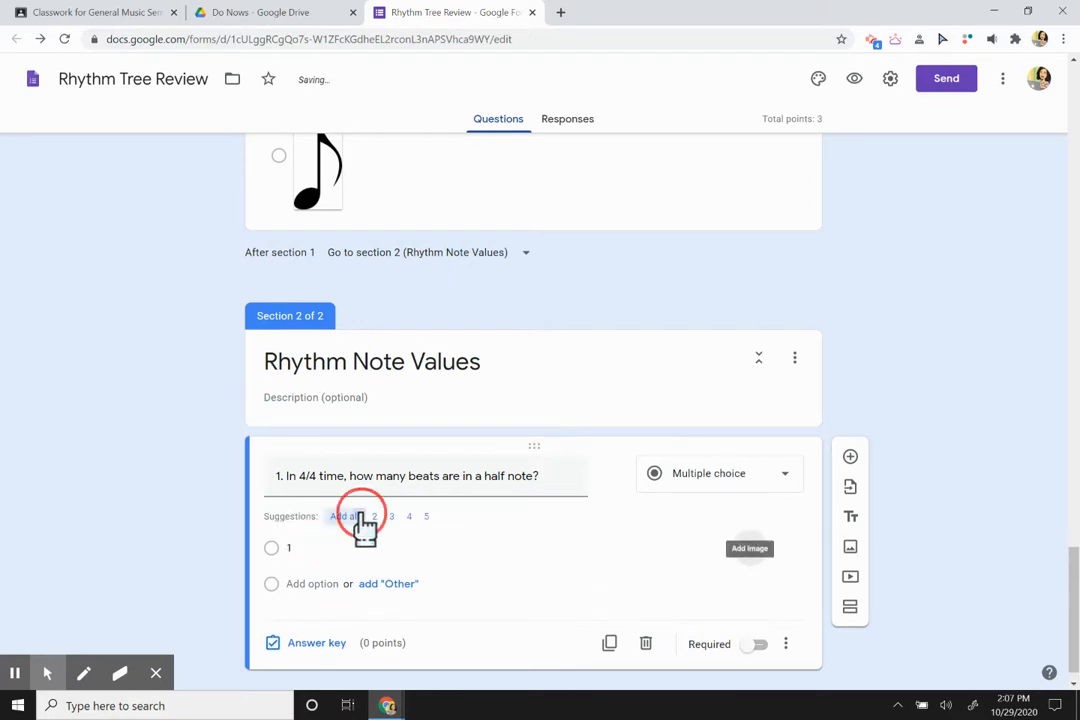
{"action": "scroll", "coordinate": [374, 634], "scroll_direction": "down", "scroll_amount": 1}
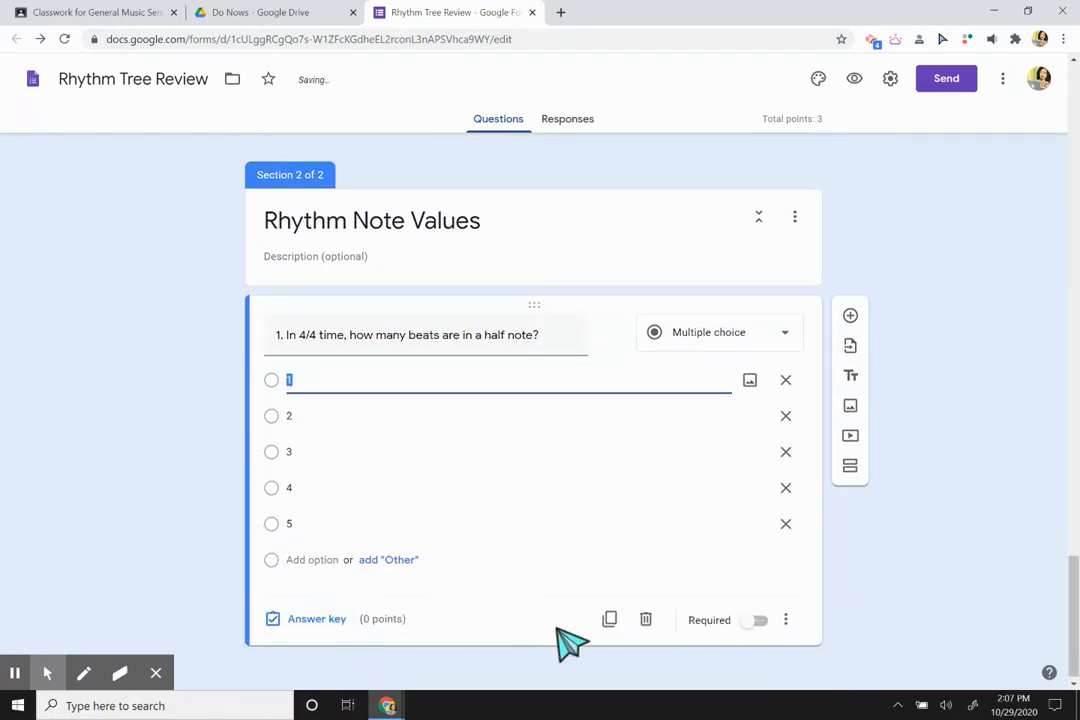
{"action": "left_click", "coordinate": [759, 621]}
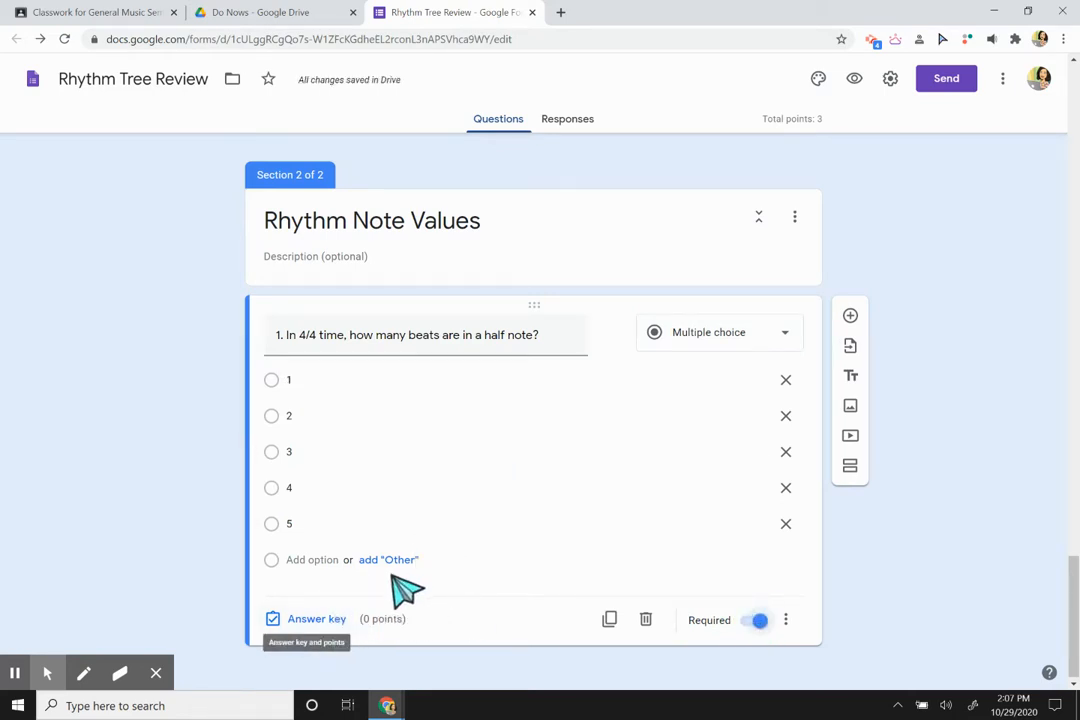
Make the half note beats question worth 2 points and mark option 2 as its correct answer
{"action": "left_click", "coordinate": [330, 624]}
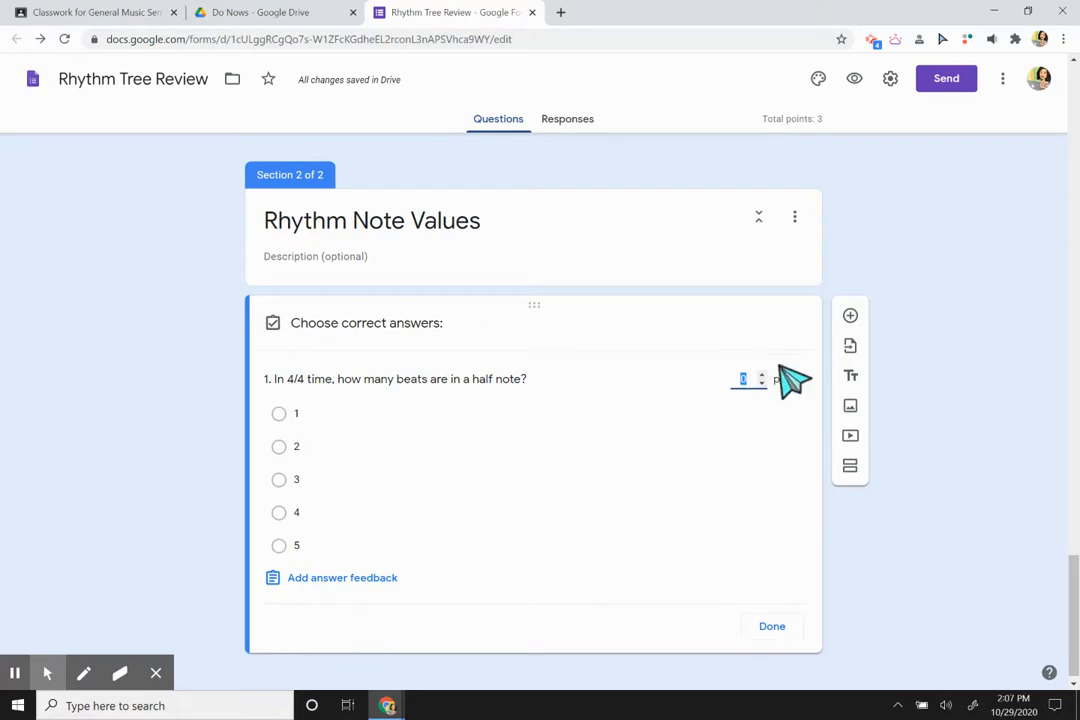
{"action": "left_click", "coordinate": [761, 378]}
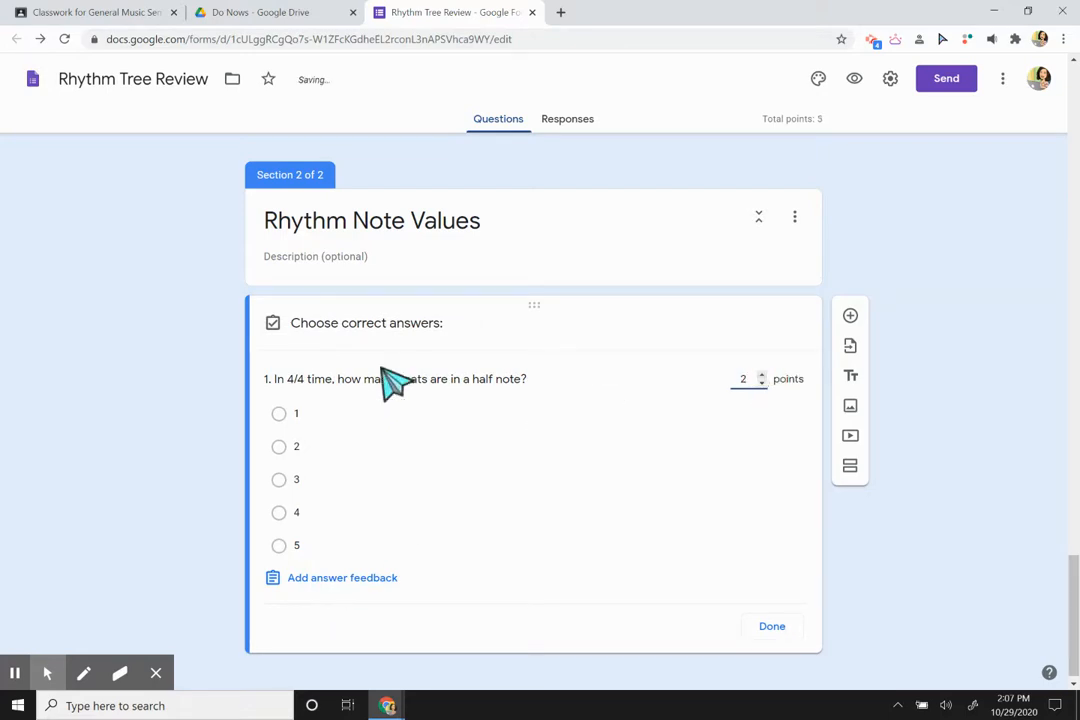
{"action": "left_click", "coordinate": [280, 446]}
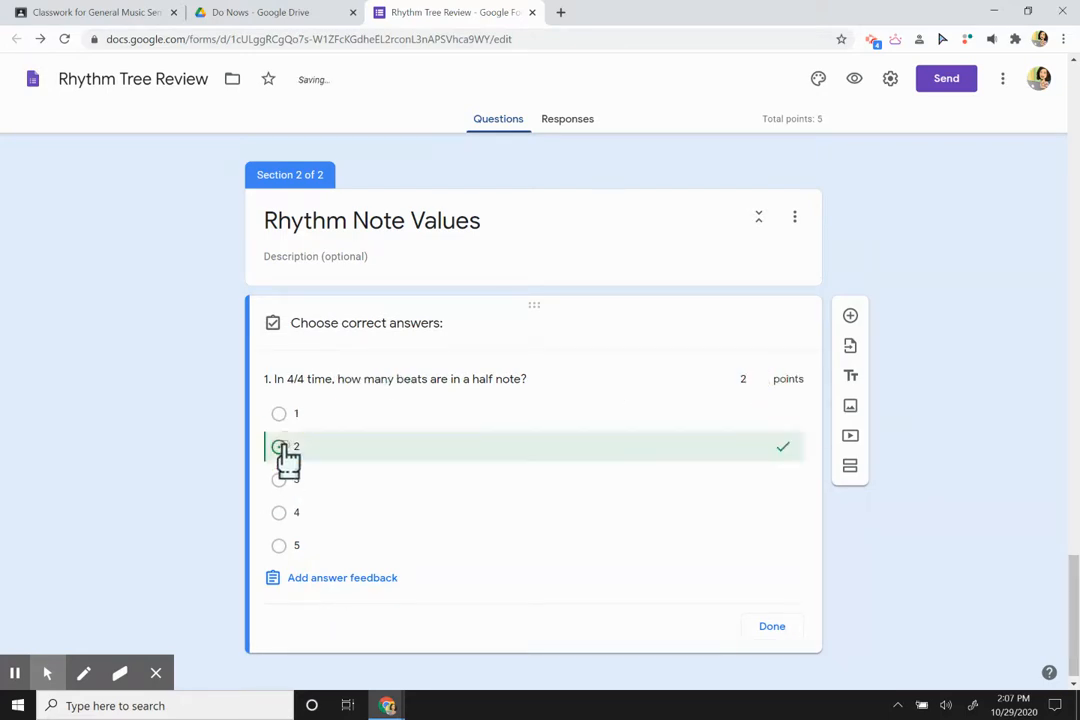
Duplicate the half note beats question and reword the copy to "1. In 4/4 time, how many beats are in a whole note?"
{"action": "left_click", "coordinate": [785, 632]}
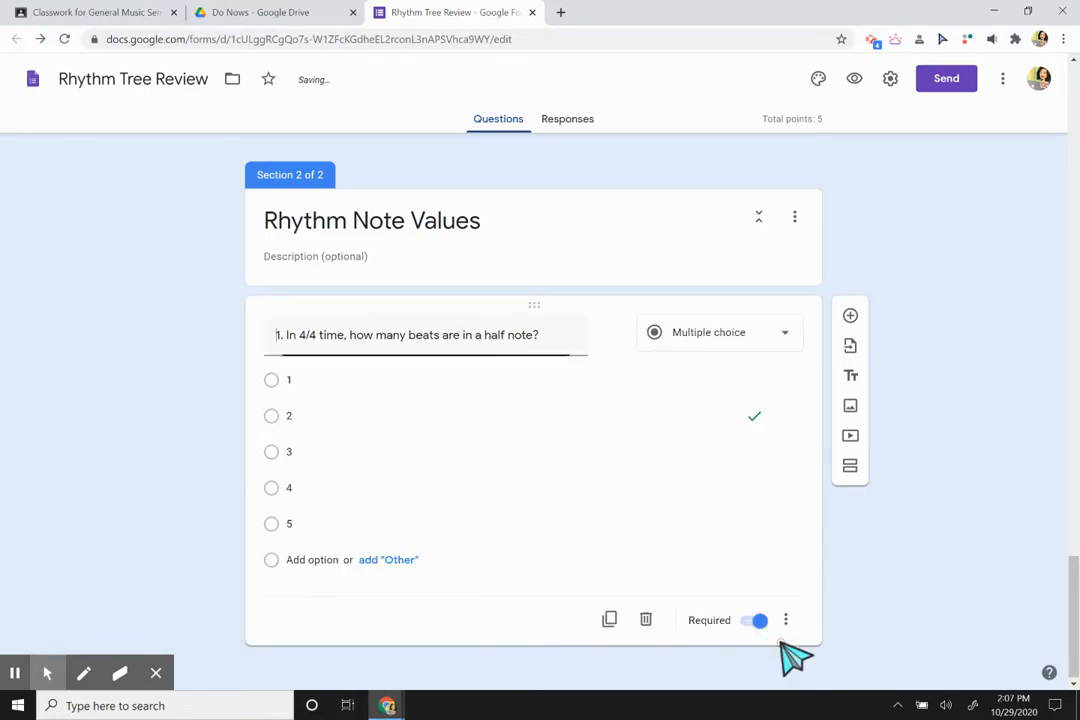
{"action": "left_click", "coordinate": [609, 619]}
{"action": "left_click", "coordinate": [368, 586]}
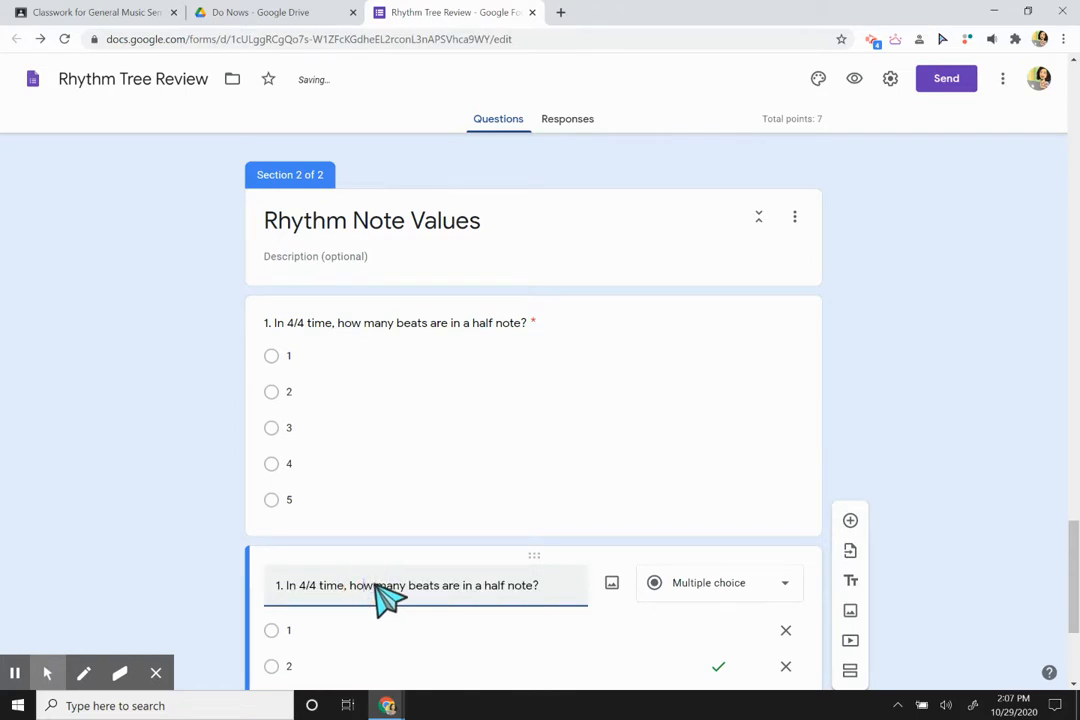
{"action": "double_click", "coordinate": [495, 587]}
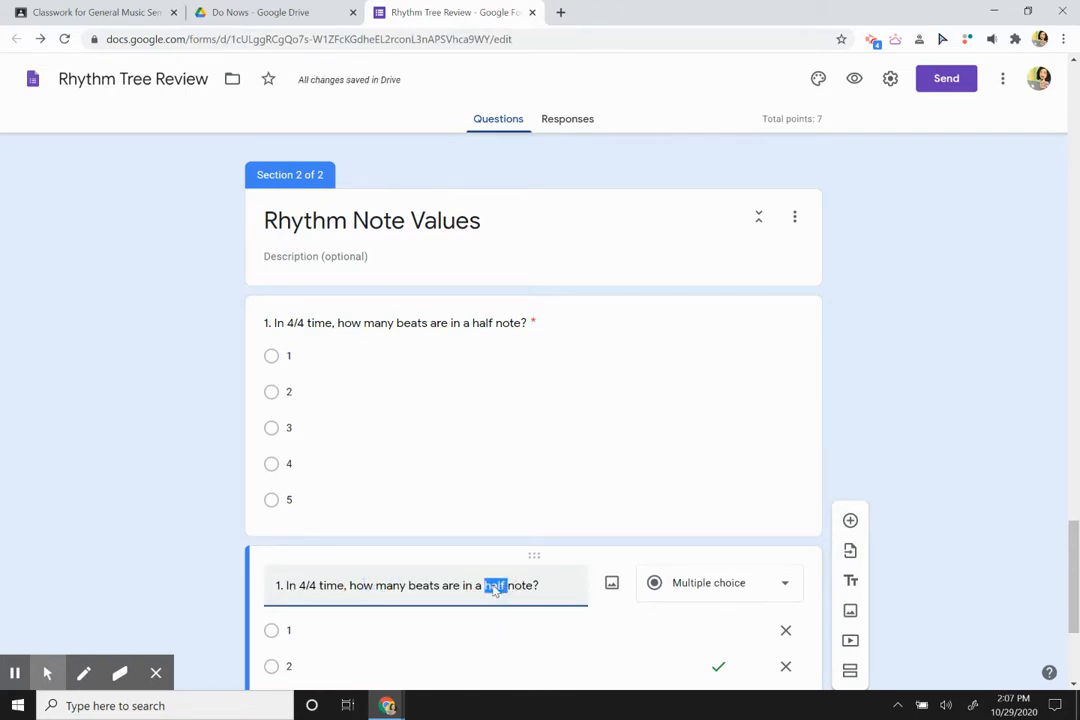
{"action": "type", "text": "whole"}
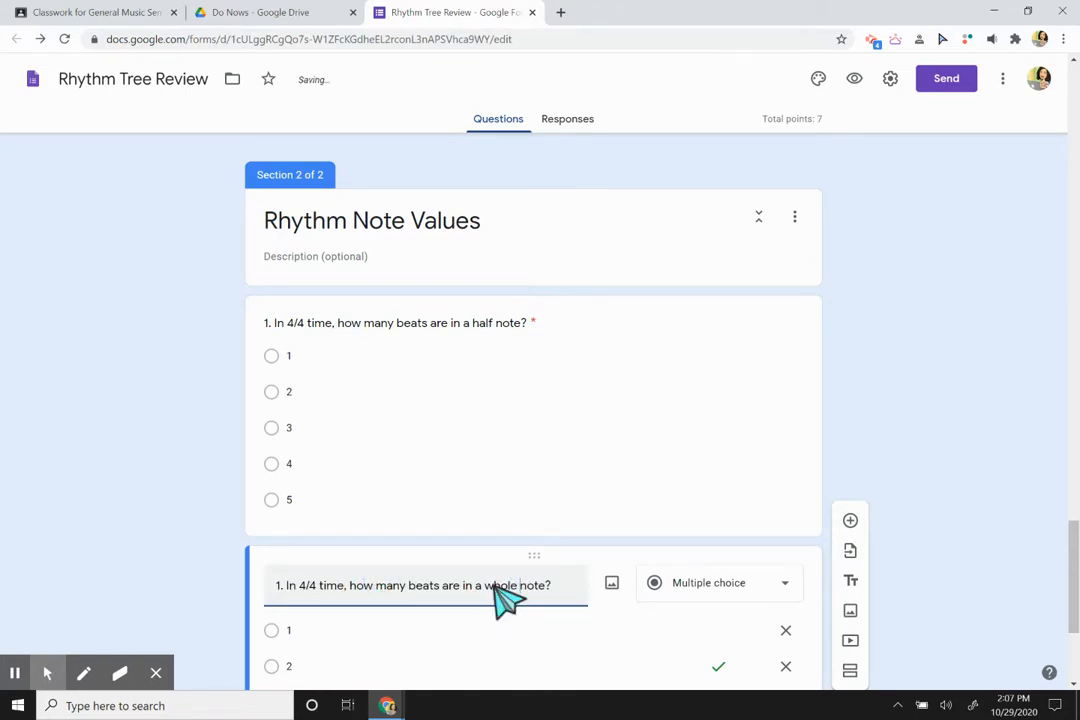
Change the correct answer of the whole note beats question to option 4 in its answer key
{"action": "scroll", "coordinate": [505, 598], "scroll_direction": "down", "scroll_amount": 3}
{"action": "left_click", "coordinate": [322, 615]}
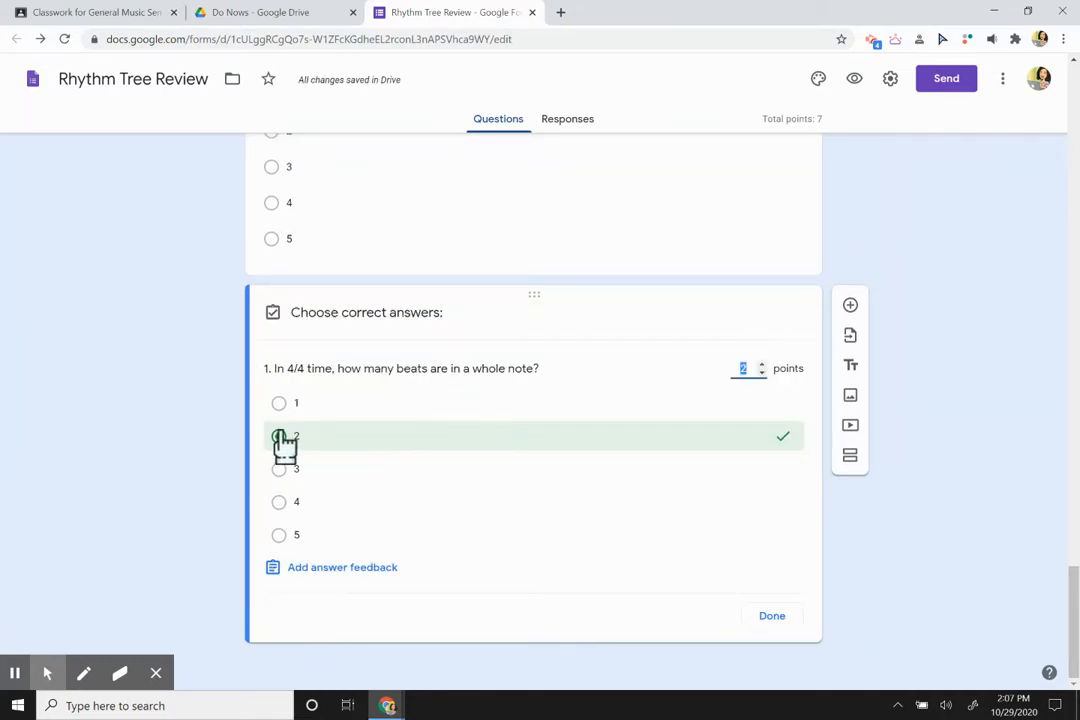
{"action": "left_click", "coordinate": [280, 437]}
{"action": "left_click", "coordinate": [280, 503]}
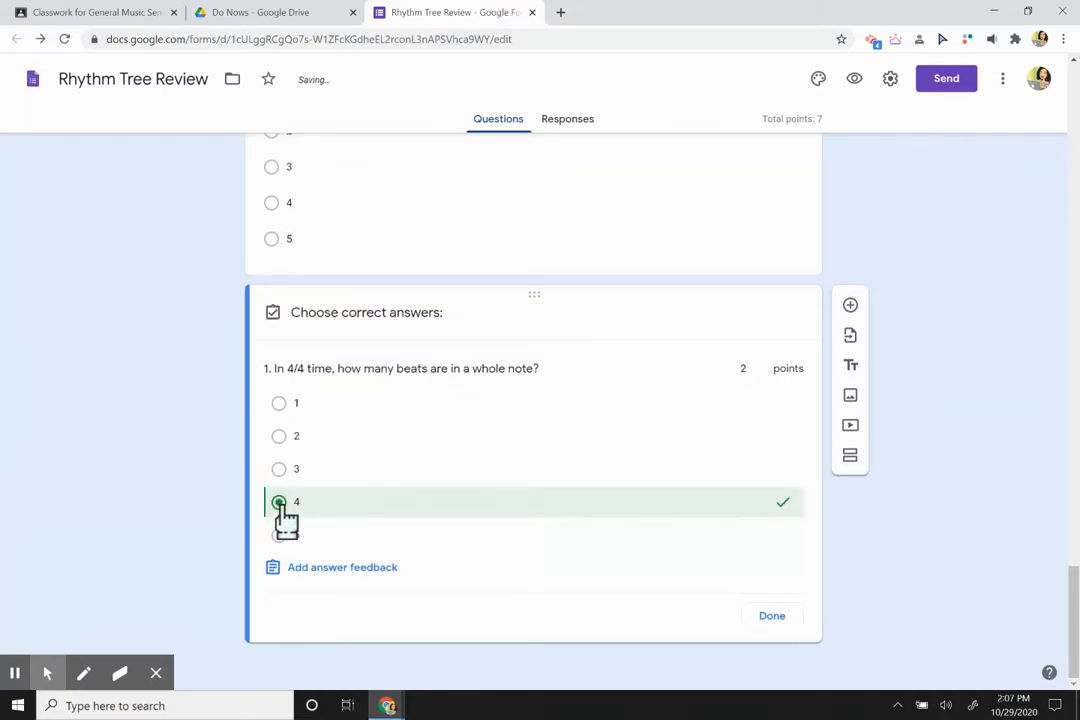
{"action": "left_click", "coordinate": [784, 616]}
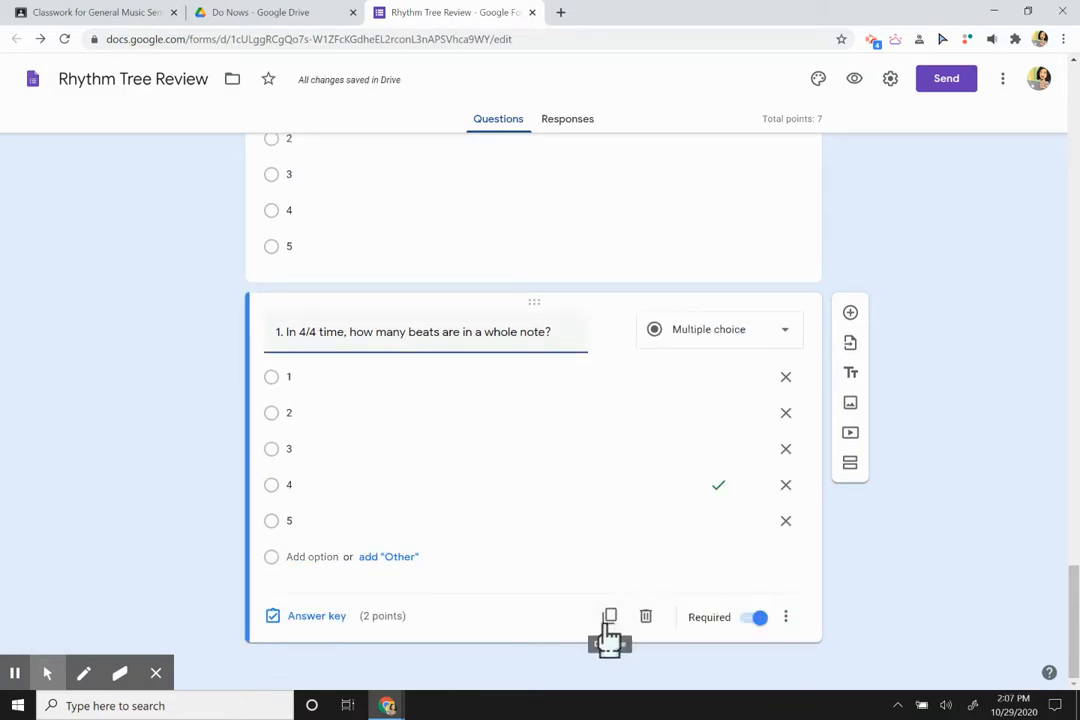
Switch to the General Music class in Google Classroom and start a new assignment in its classwork
{"action": "scroll", "coordinate": [803, 390], "scroll_direction": "up", "scroll_amount": 10}
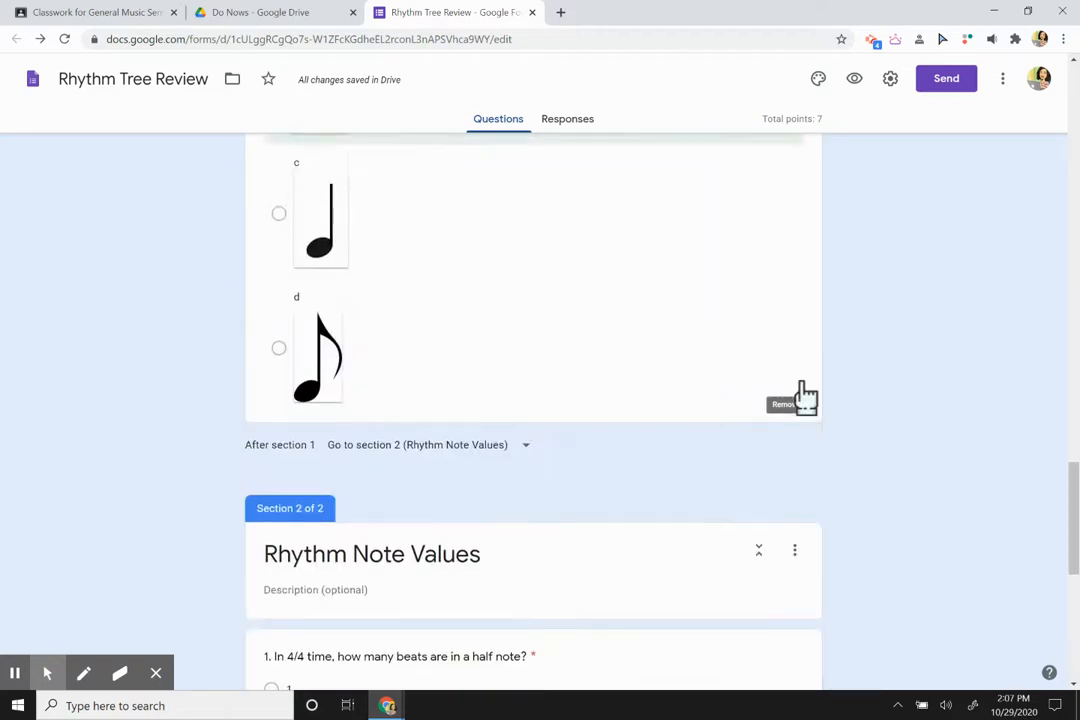
{"action": "scroll", "coordinate": [815, 397], "scroll_direction": "up", "scroll_amount": 15}
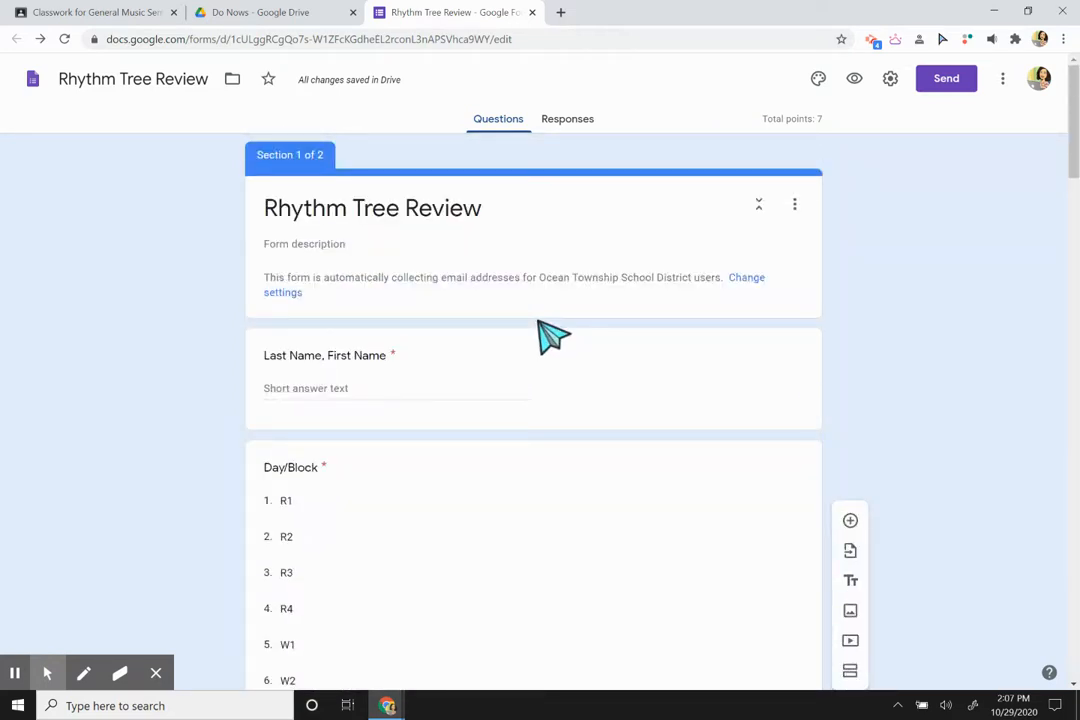
{"action": "left_click", "coordinate": [127, 14]}
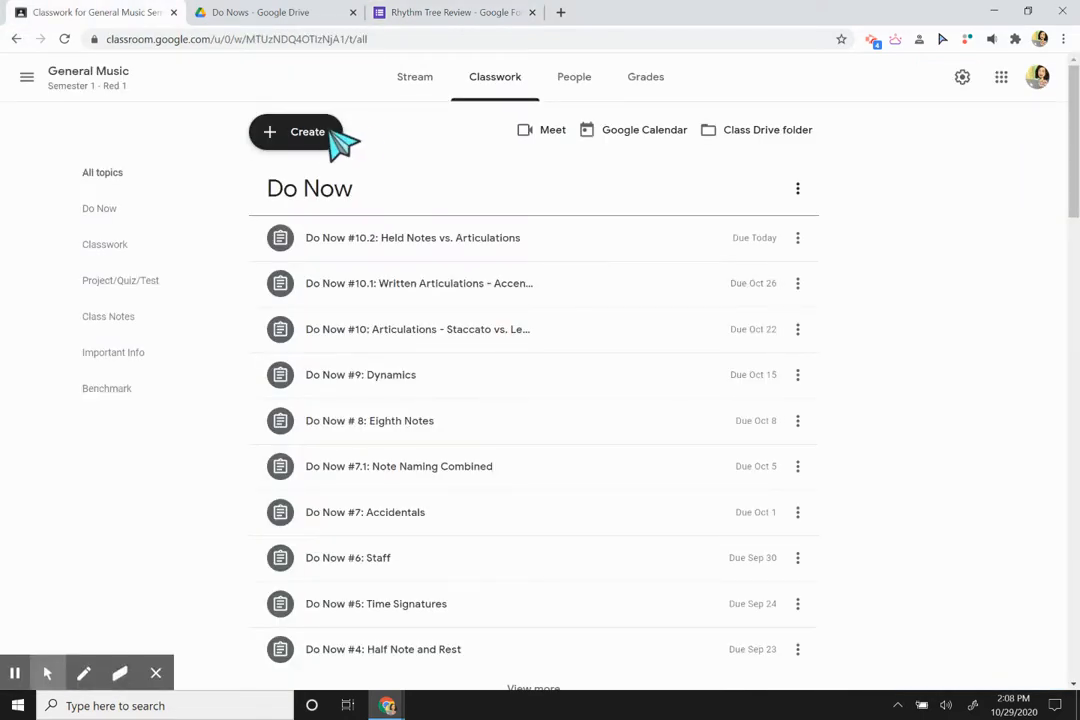
{"action": "left_click", "coordinate": [315, 148]}
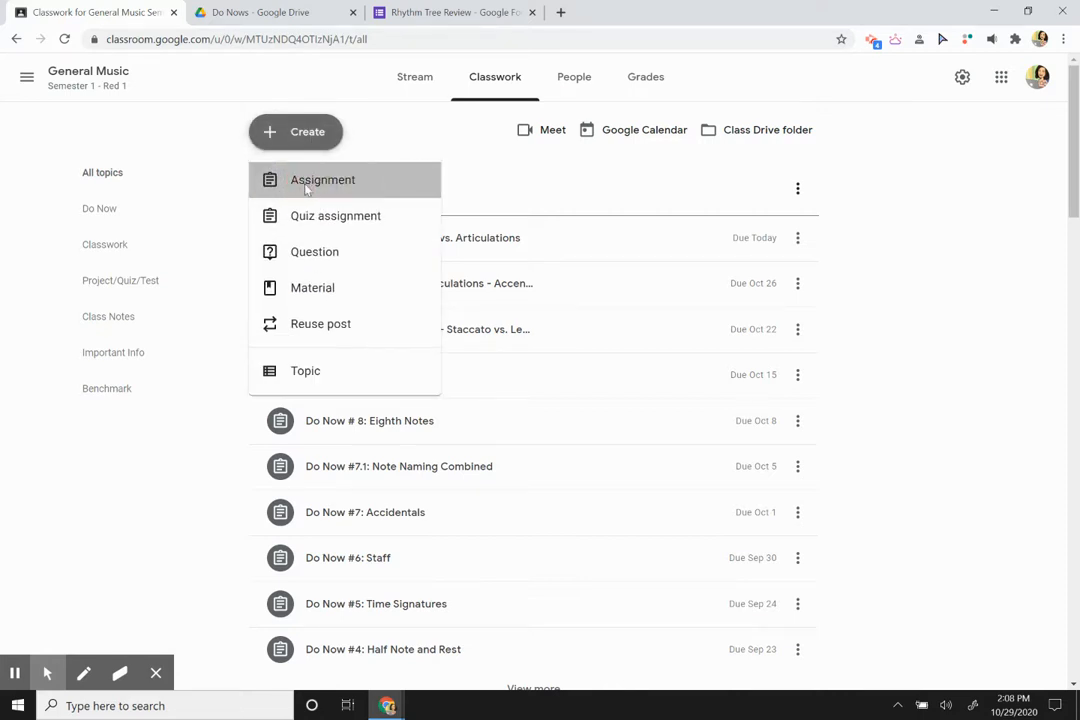
{"action": "left_click", "coordinate": [309, 188]}
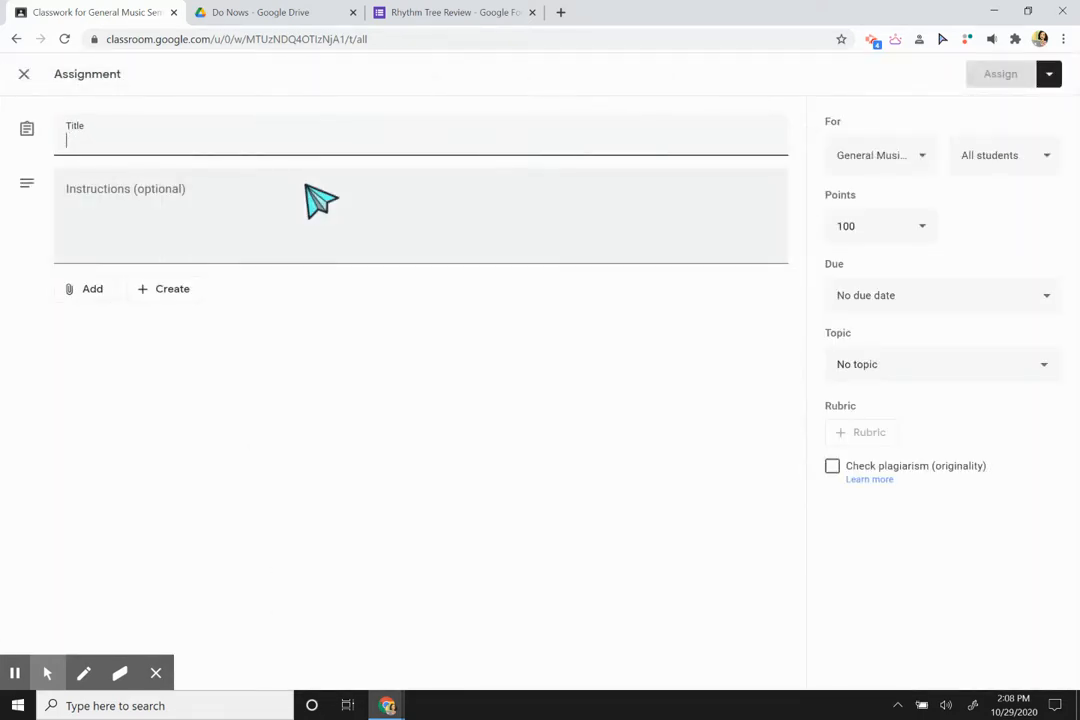
Title the assignment "Rhythm Tree Assignment"
{"action": "type", "text": "Rhtyh"}
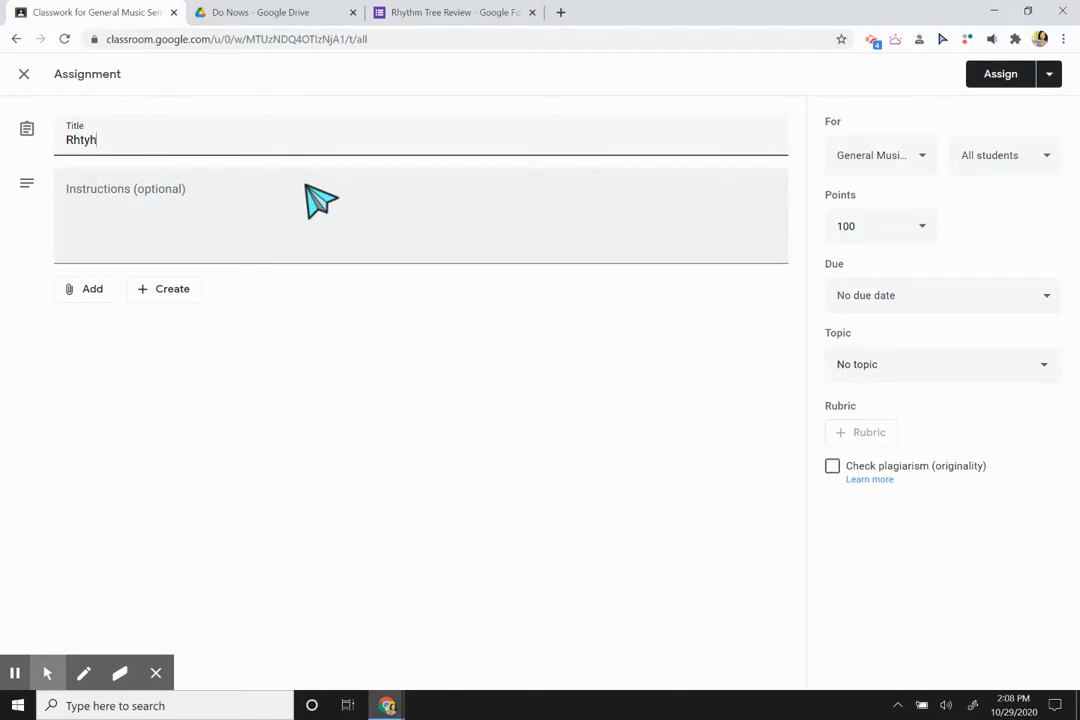
{"action": "type", "text": "m Tree"}
{"action": "left_click", "coordinate": [86, 141]}
{"action": "key", "text": "BackSpace"}
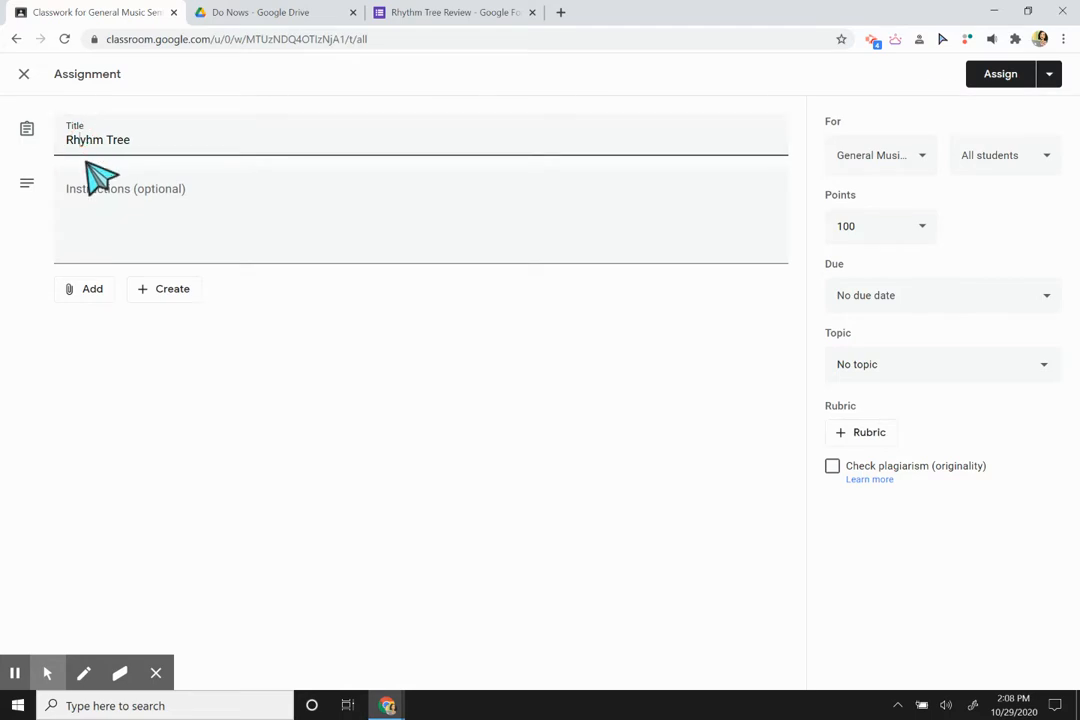
{"action": "key", "text": "Right"}
{"action": "type", "text": "t"}
{"action": "left_click", "coordinate": [161, 136]}
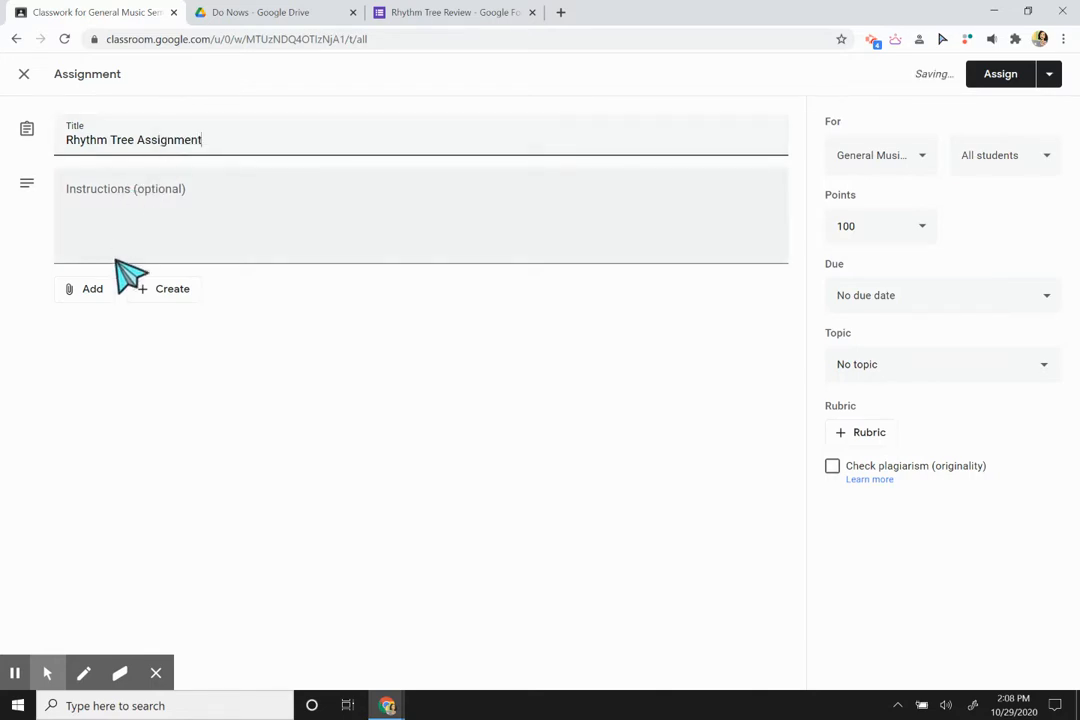
Attach the Rhythm Tree Review form from Google Drive and post the assignment to all students
{"action": "left_click", "coordinate": [95, 289]}
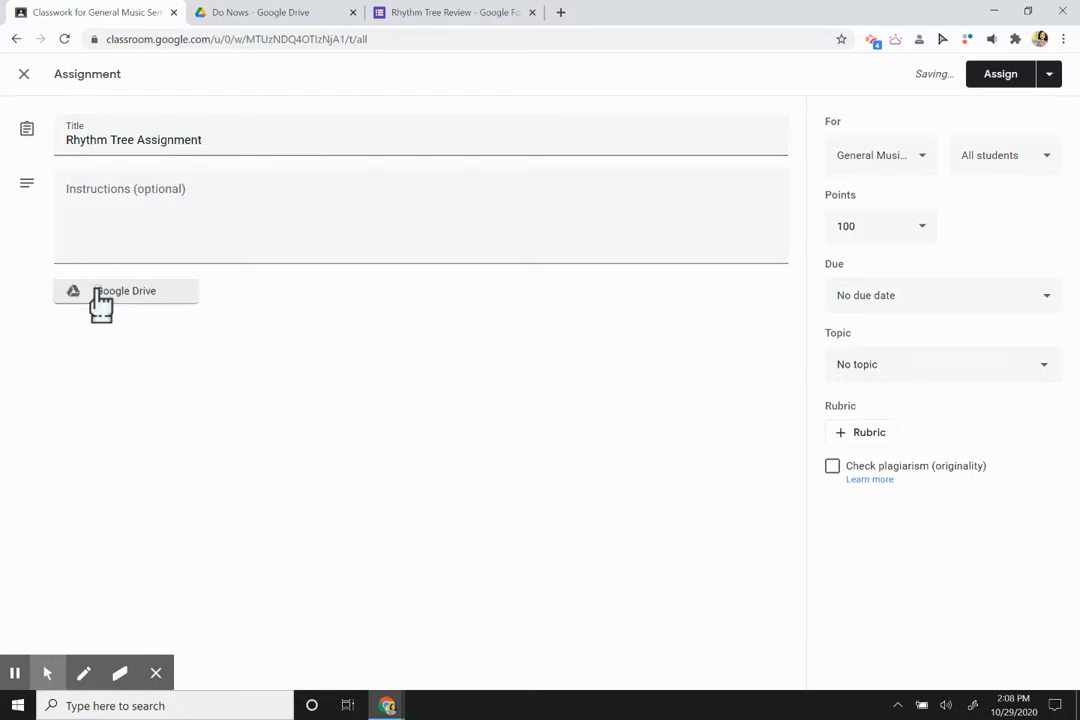
{"action": "left_click", "coordinate": [128, 328]}
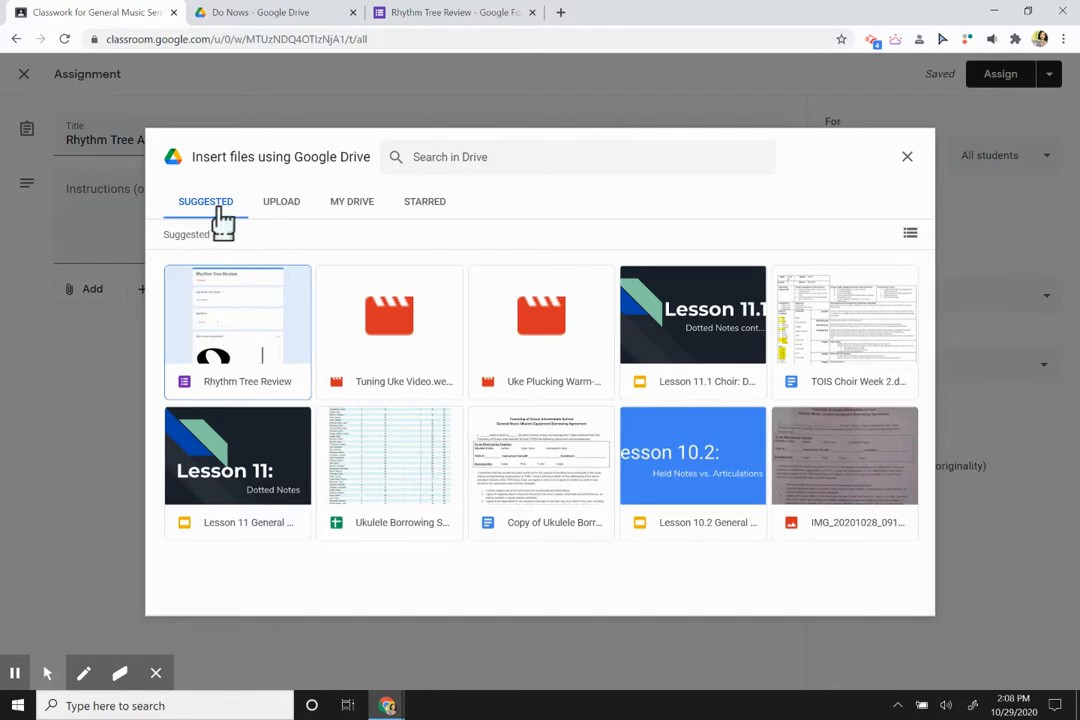
{"action": "double_click", "coordinate": [249, 322]}
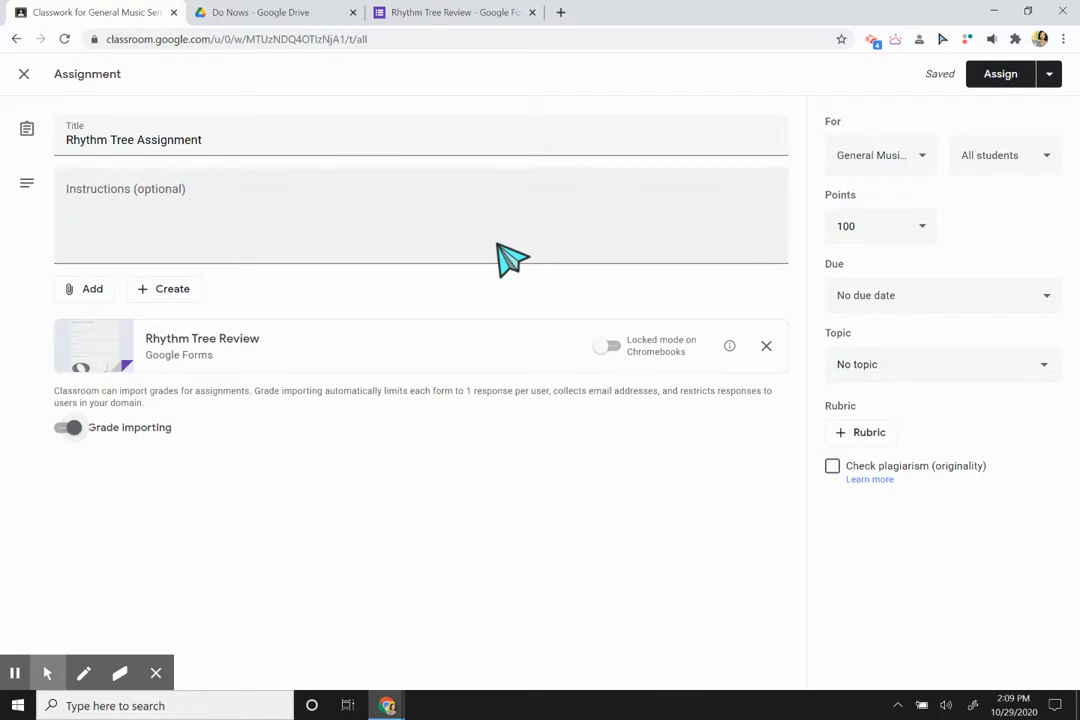
{"action": "left_click", "coordinate": [916, 243]}
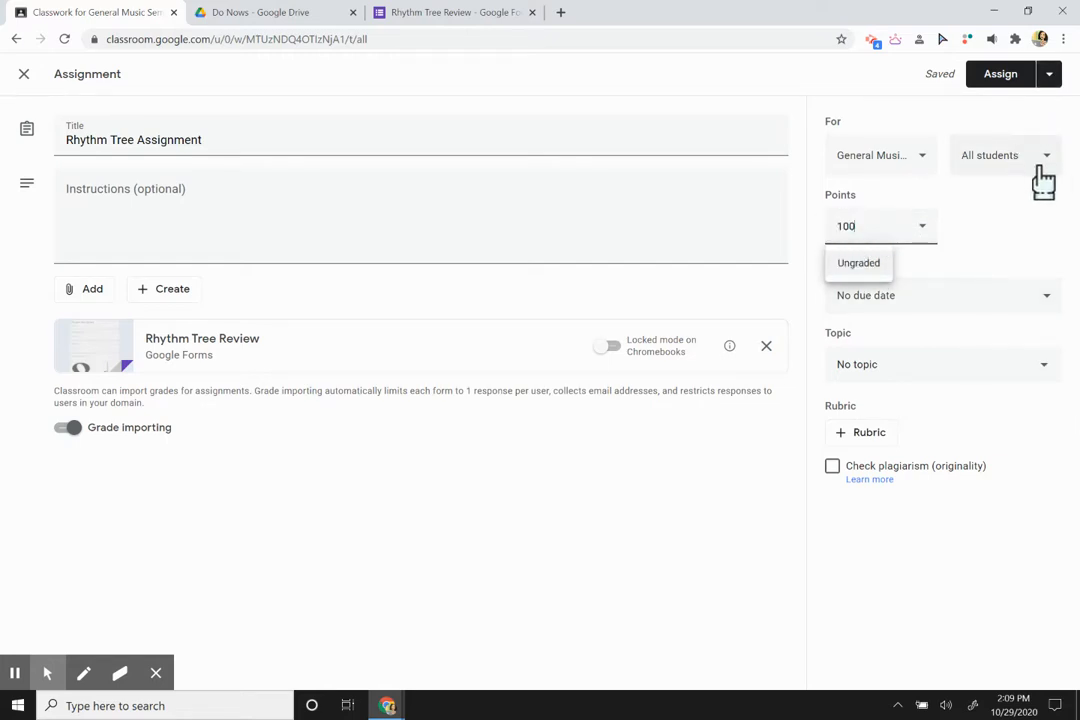
{"action": "left_click", "coordinate": [997, 82]}
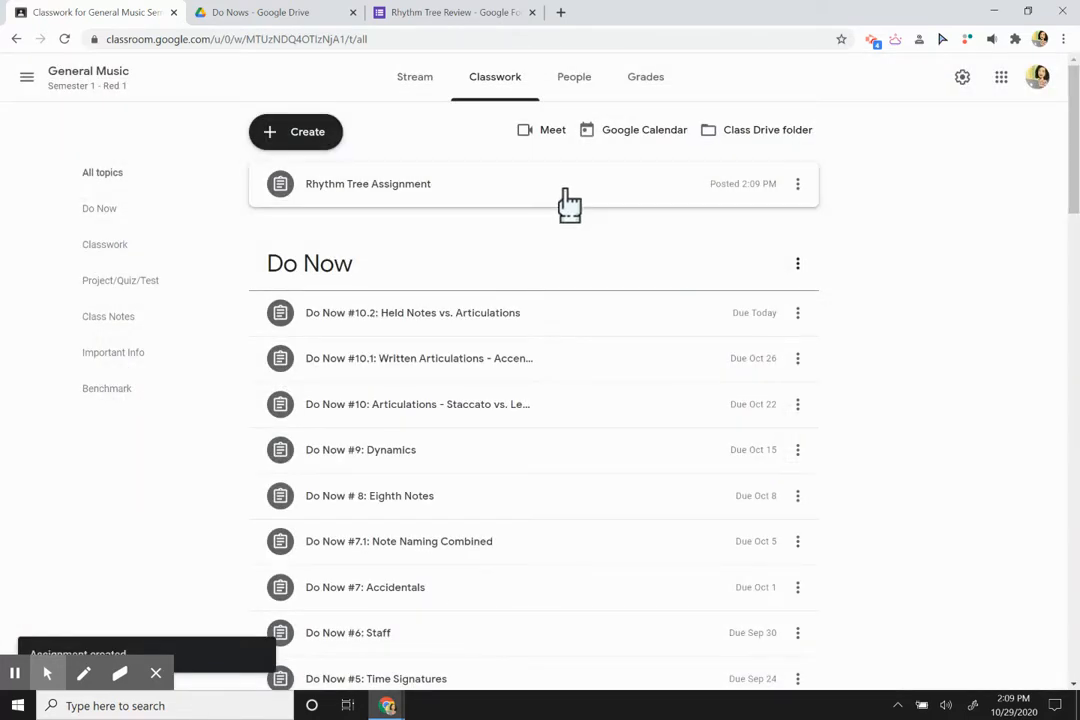
Open the student work of Rhythm Tree Assignment and import the grades from its attached form
{"action": "left_click", "coordinate": [572, 188]}
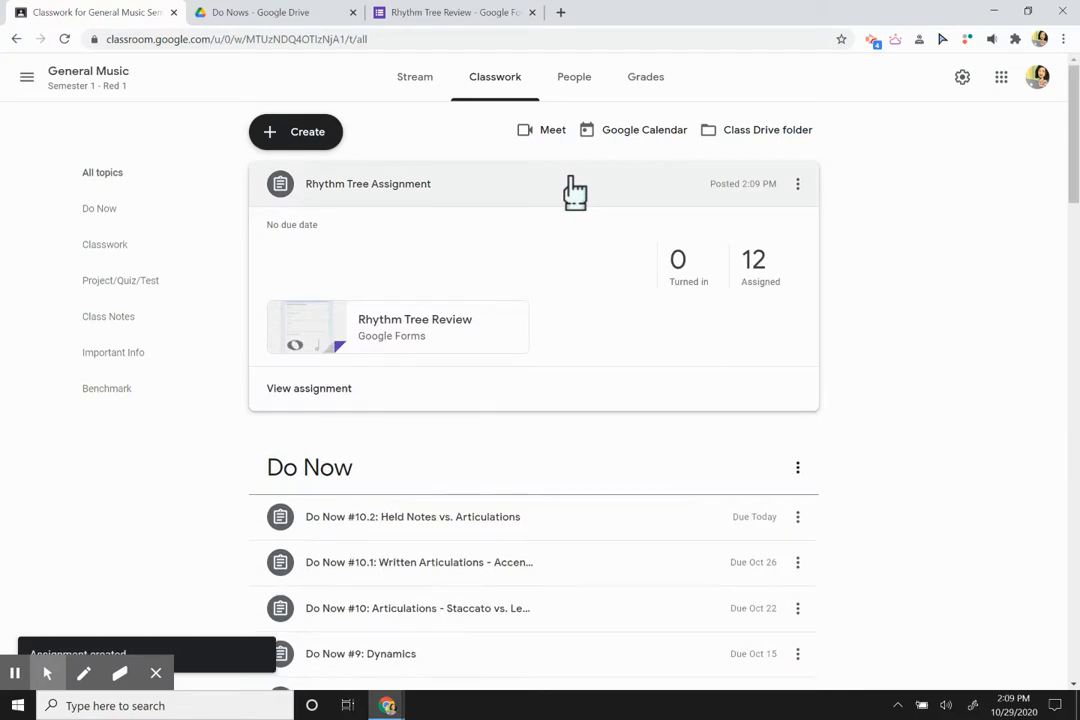
{"action": "left_click", "coordinate": [331, 393]}
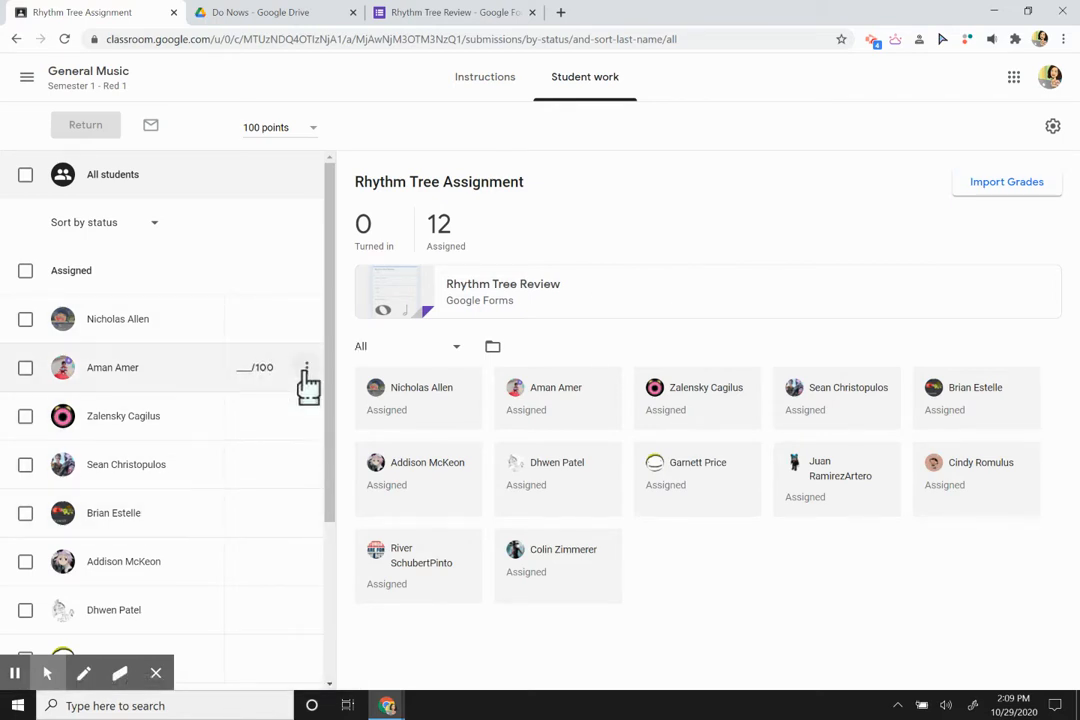
{"action": "left_click", "coordinate": [982, 190]}
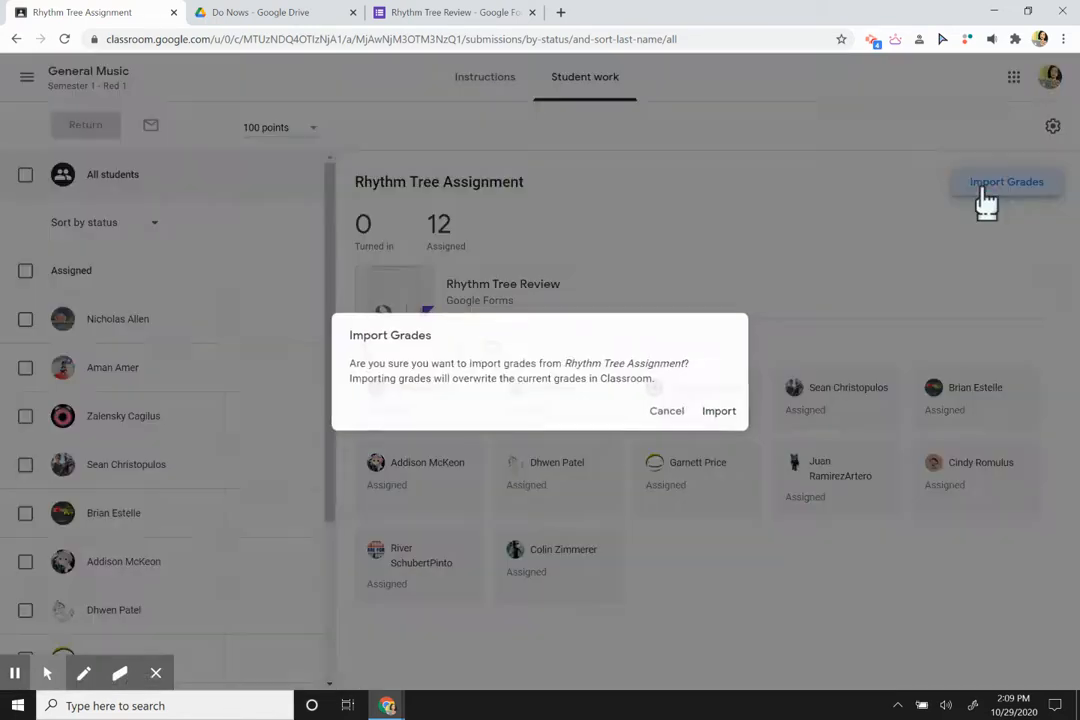
{"action": "key", "text": "Return"}
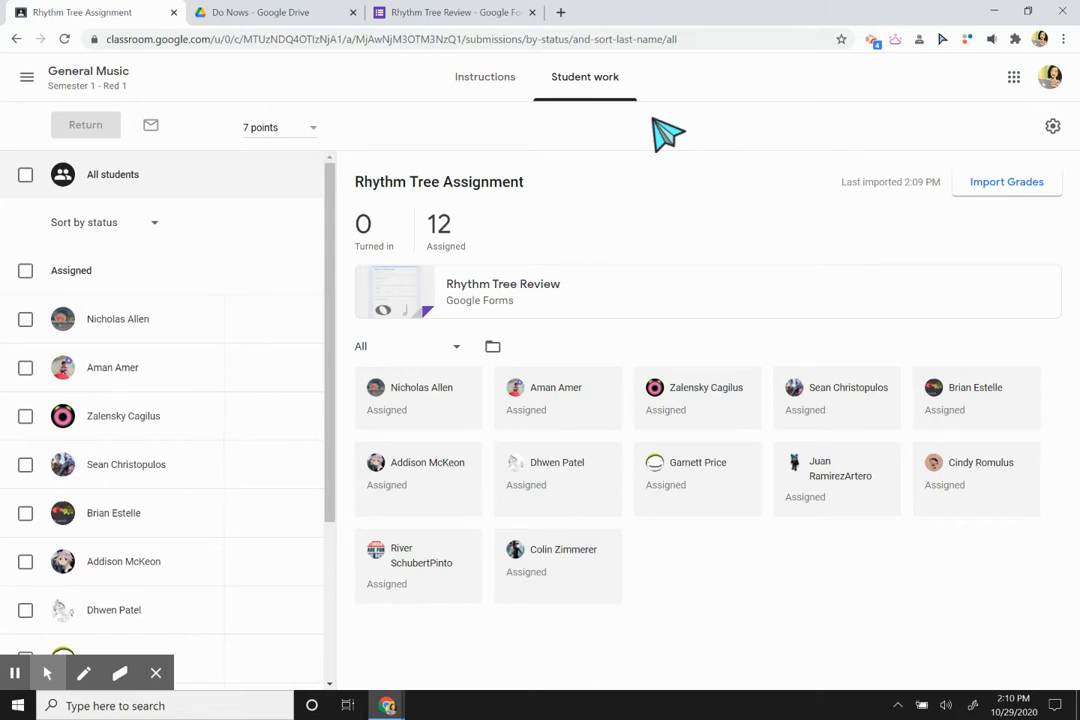
{"action": "left_click", "coordinate": [873, 42]}
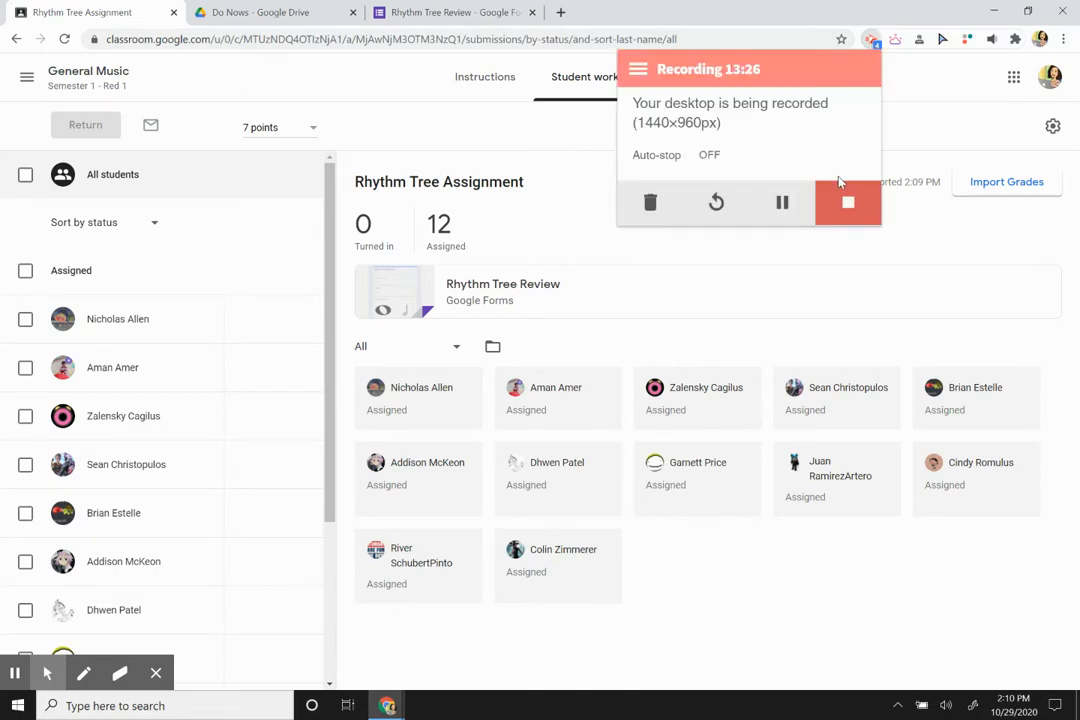